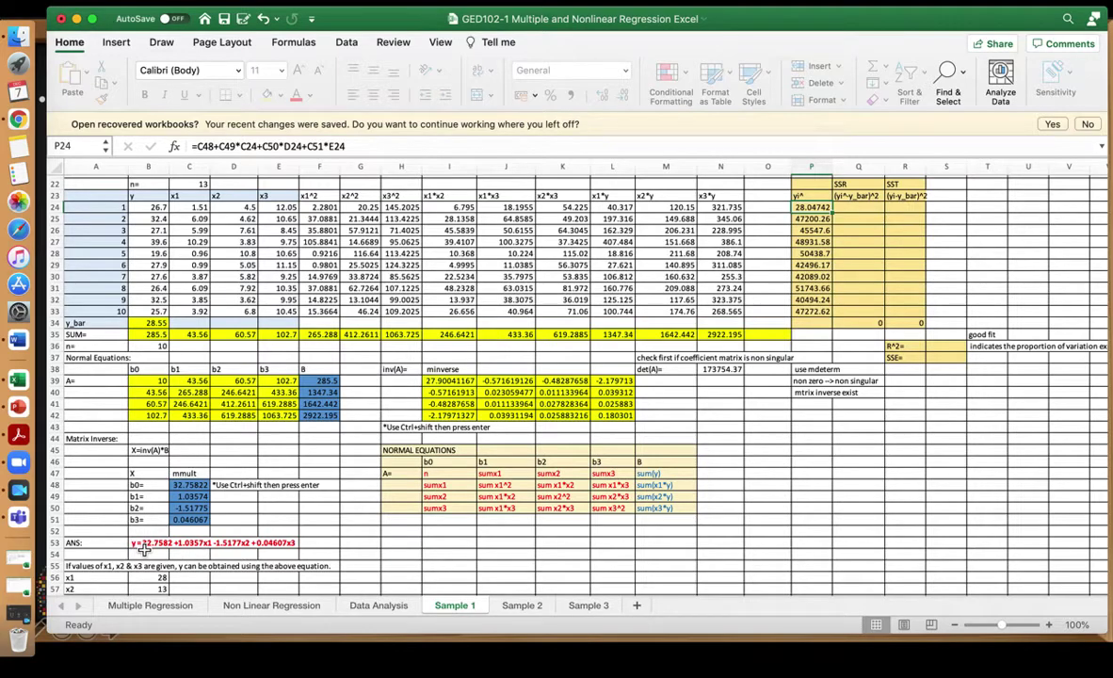
- Examine the fitted regression equation in cell B53, below the b0 to b3 coefficients
scroll(177, 530, down, 3)
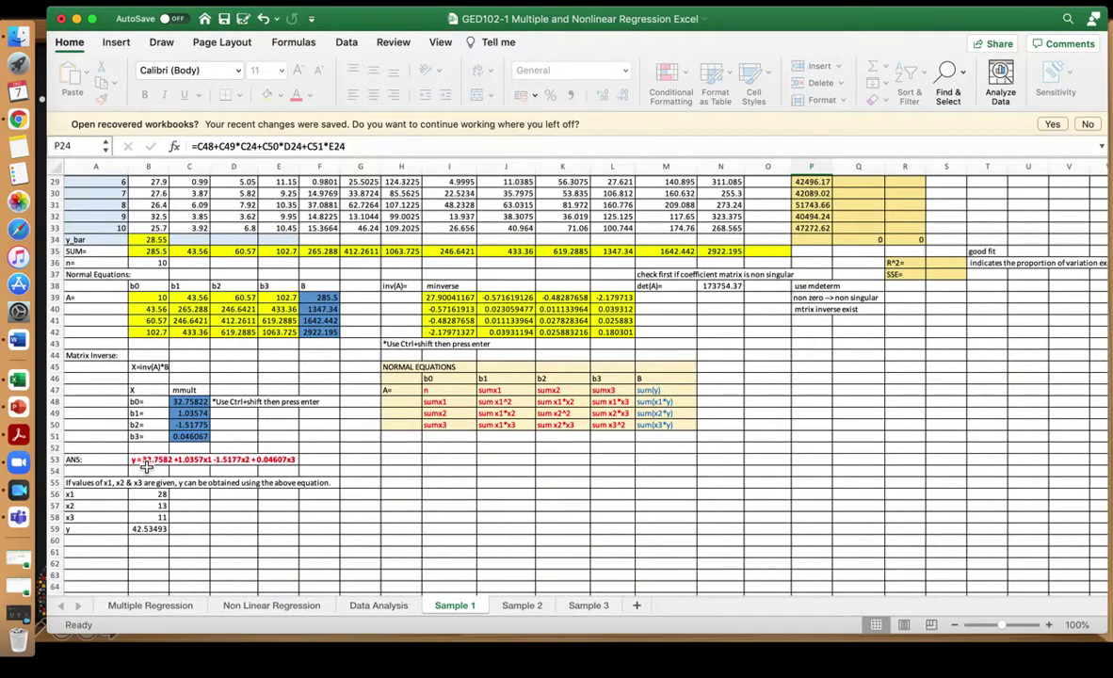
scroll(146, 468, up, 5)
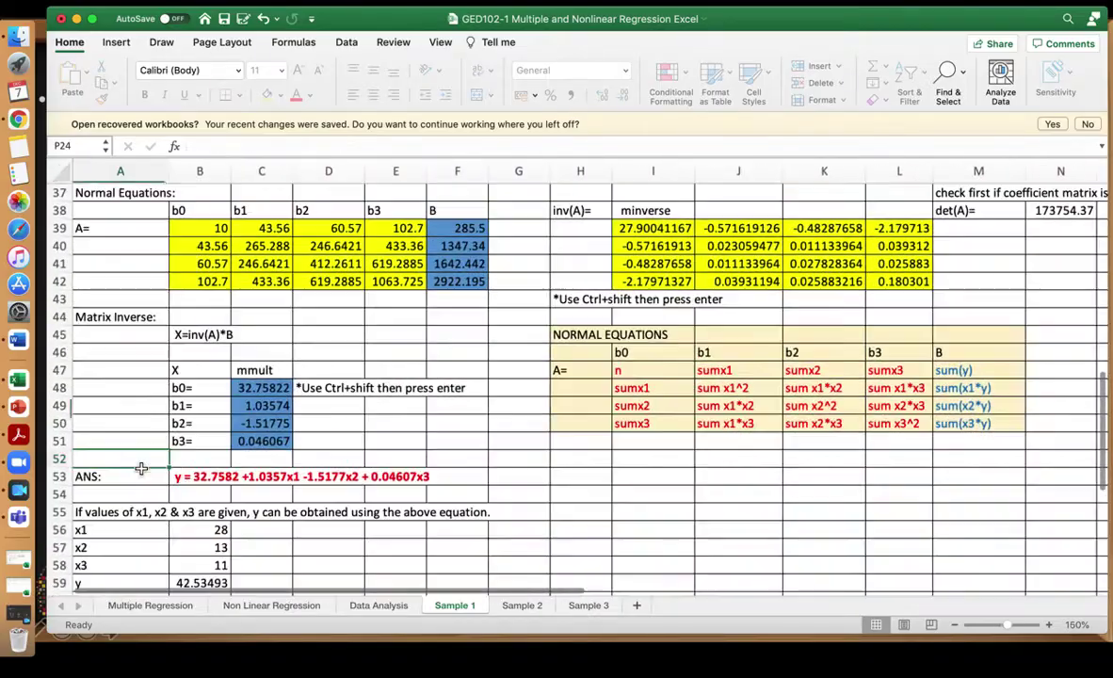
click(140, 465)
click(188, 477)
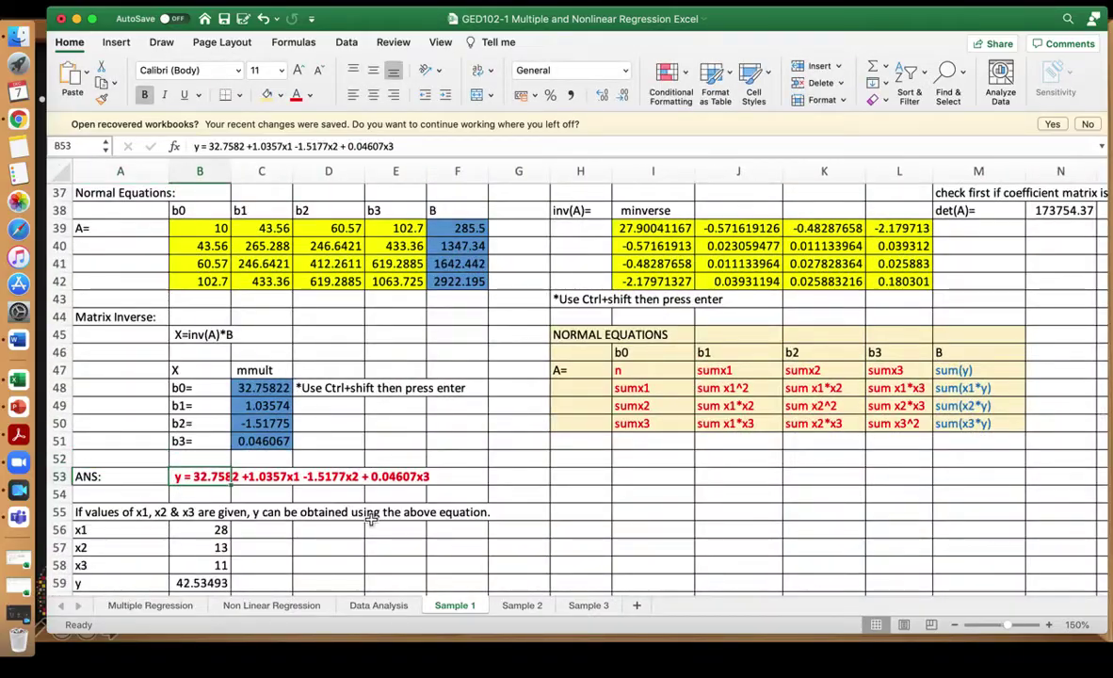
- Clear the contents of the yi^ column in cells P24 to P33
scroll(368, 516, up, 2)
scroll(367, 516, right, 2)
scroll(371, 519, up, 5)
scroll(371, 519, right, 3)
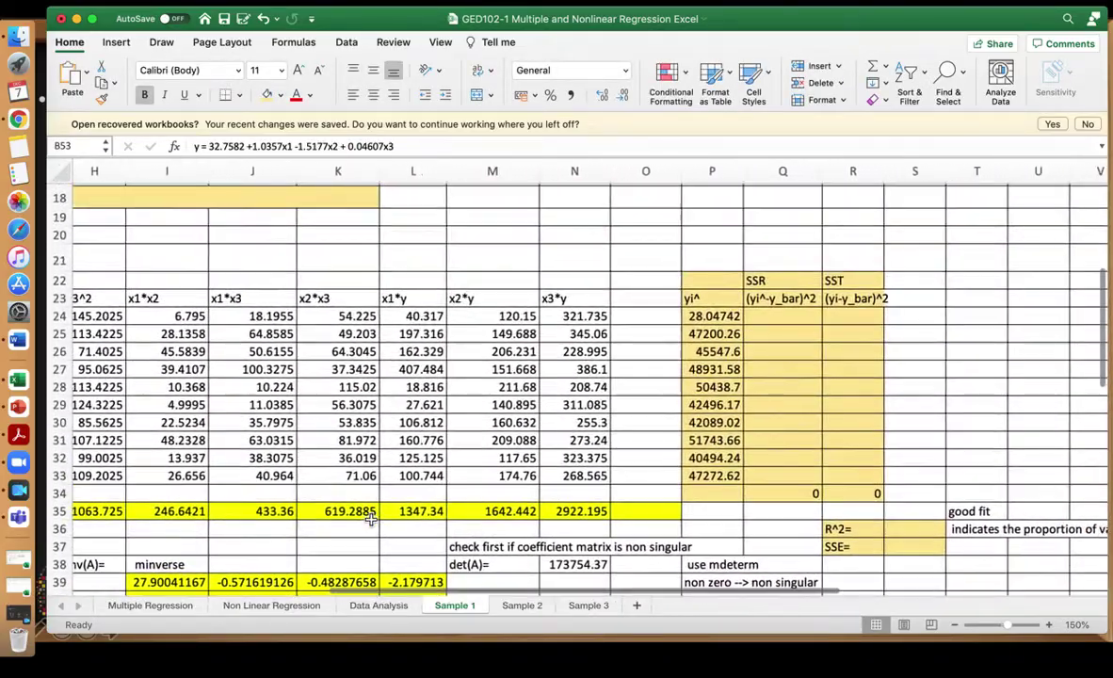
scroll(613, 377, down, 2)
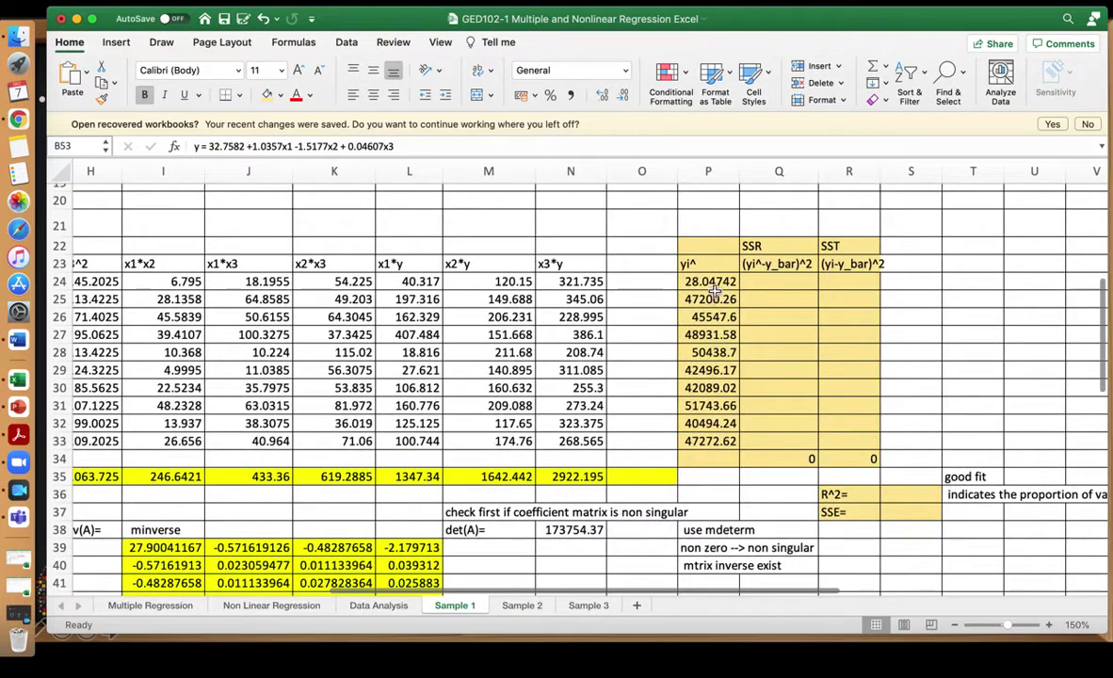
drag(708, 281, 714, 441)
right_click(714, 440)
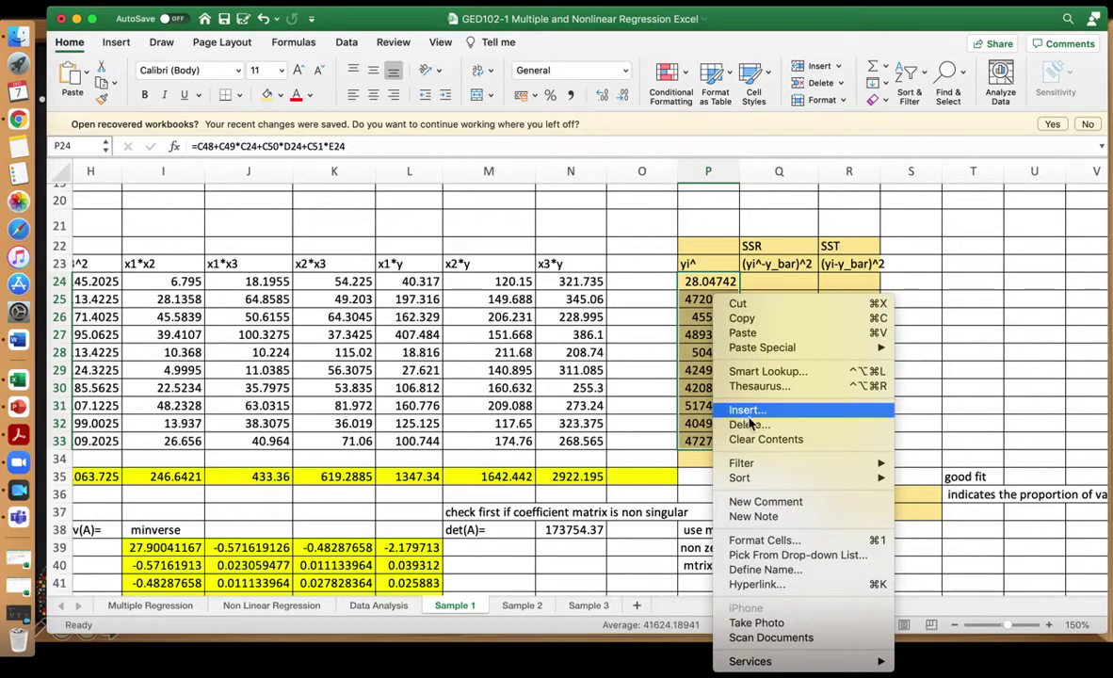
click(752, 440)
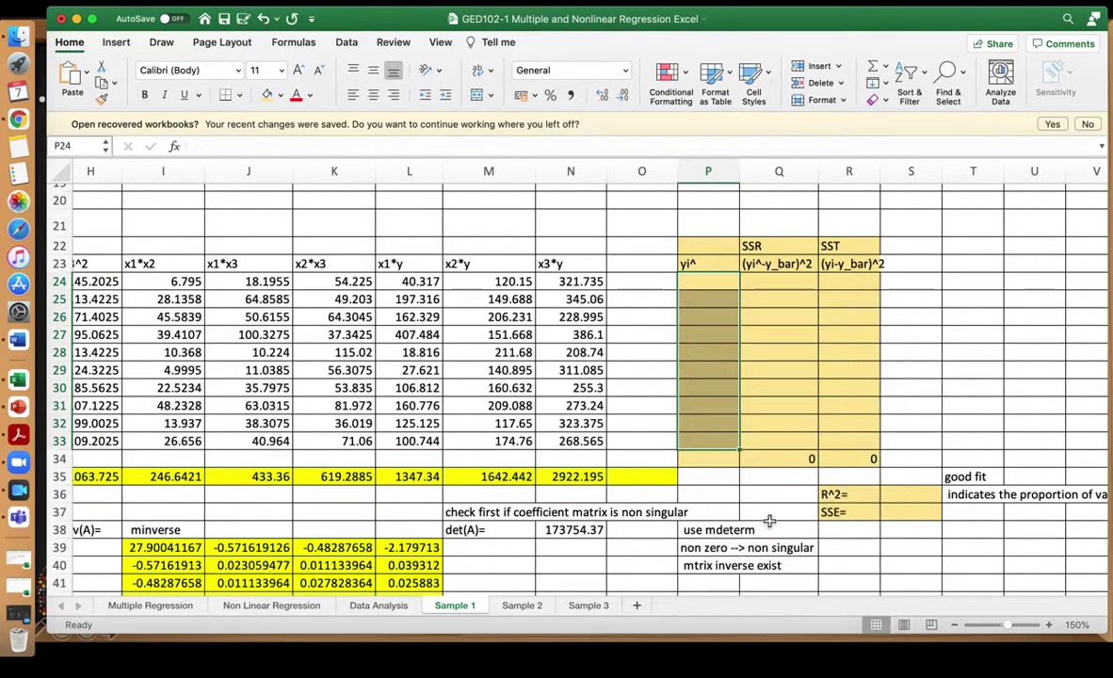
- Rename the sum-of-squares headings to RSS in cell Q22 and TSS in cell R22
scroll(822, 535, down, 2)
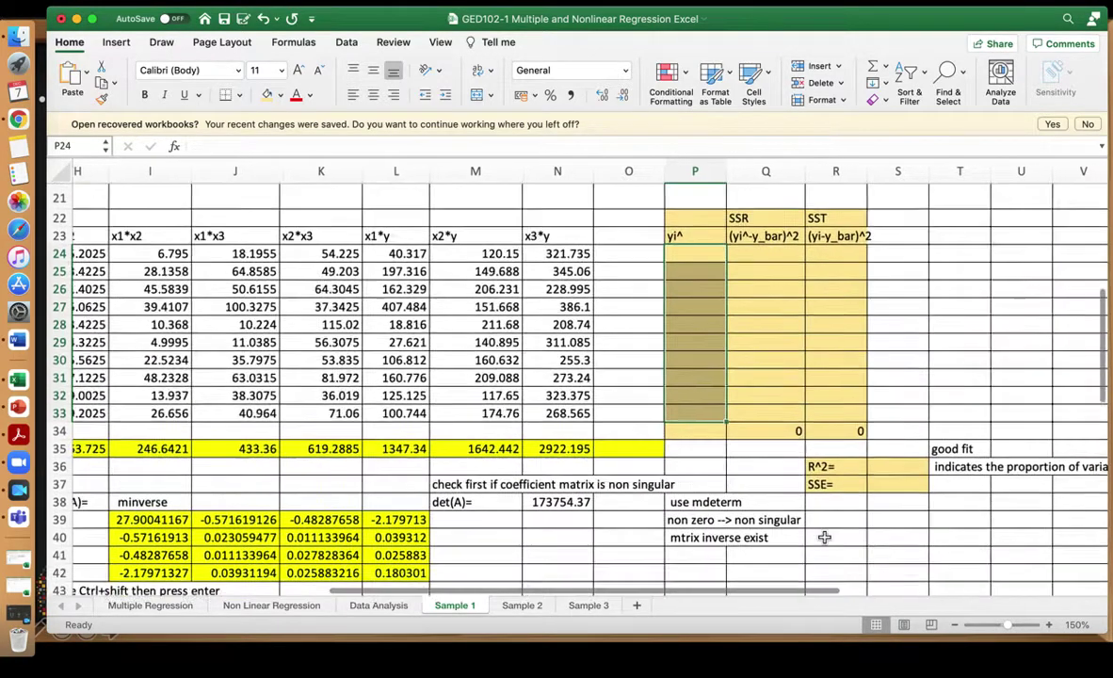
scroll(822, 535, up, 2)
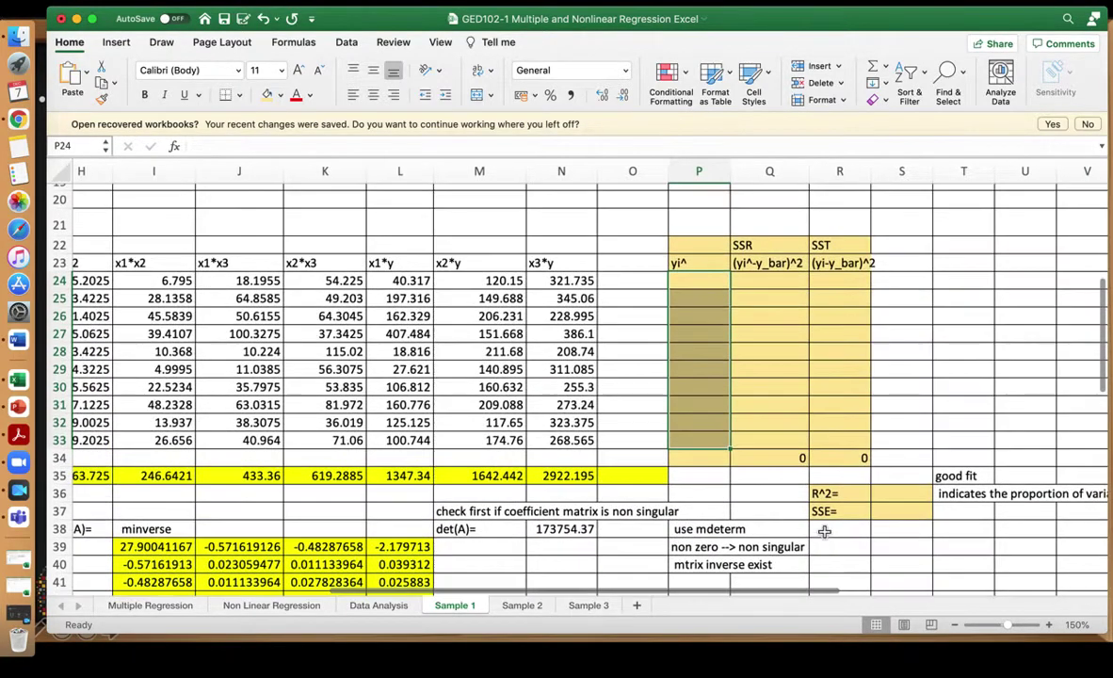
click(759, 249)
text(RS)
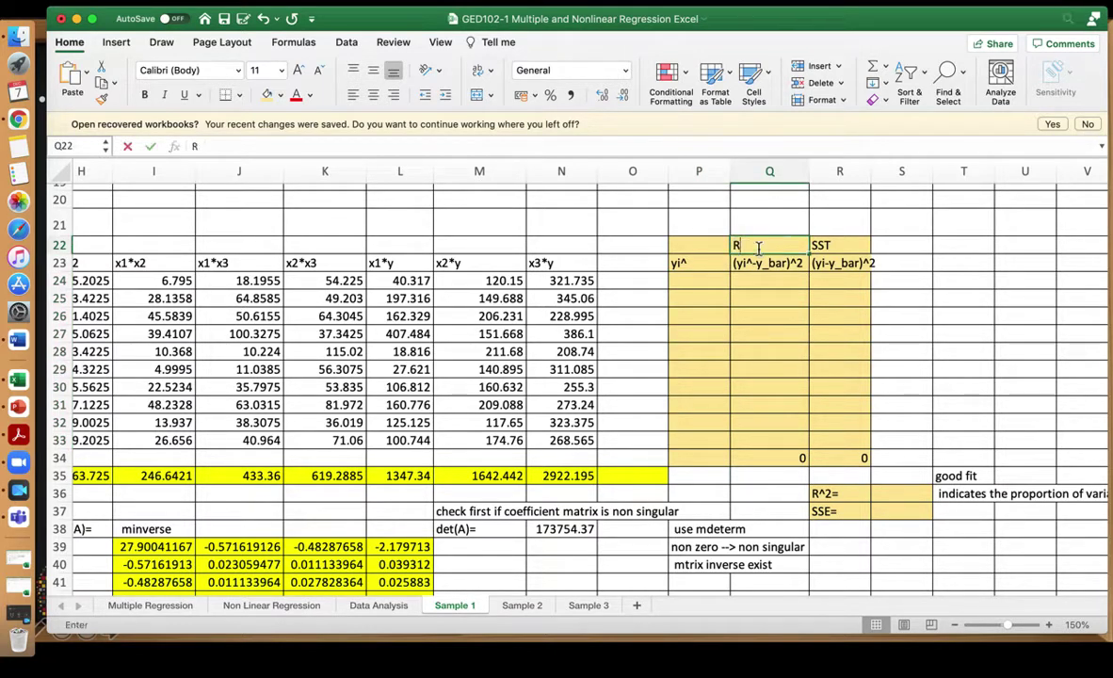
text(S)
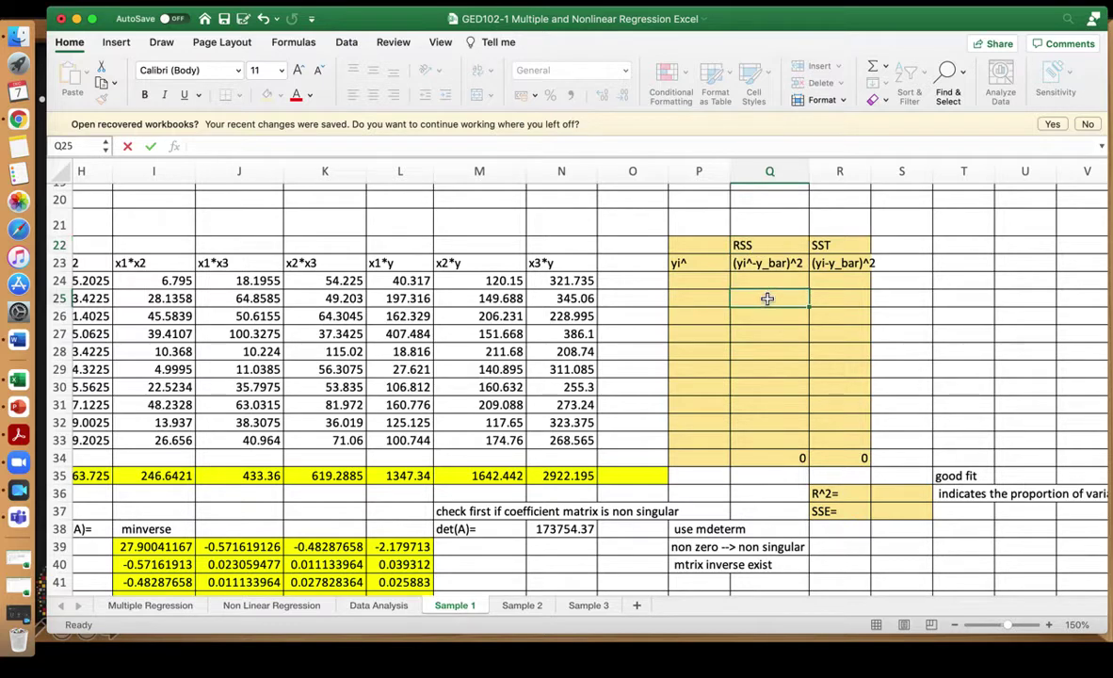
click(843, 245)
text(TSS)
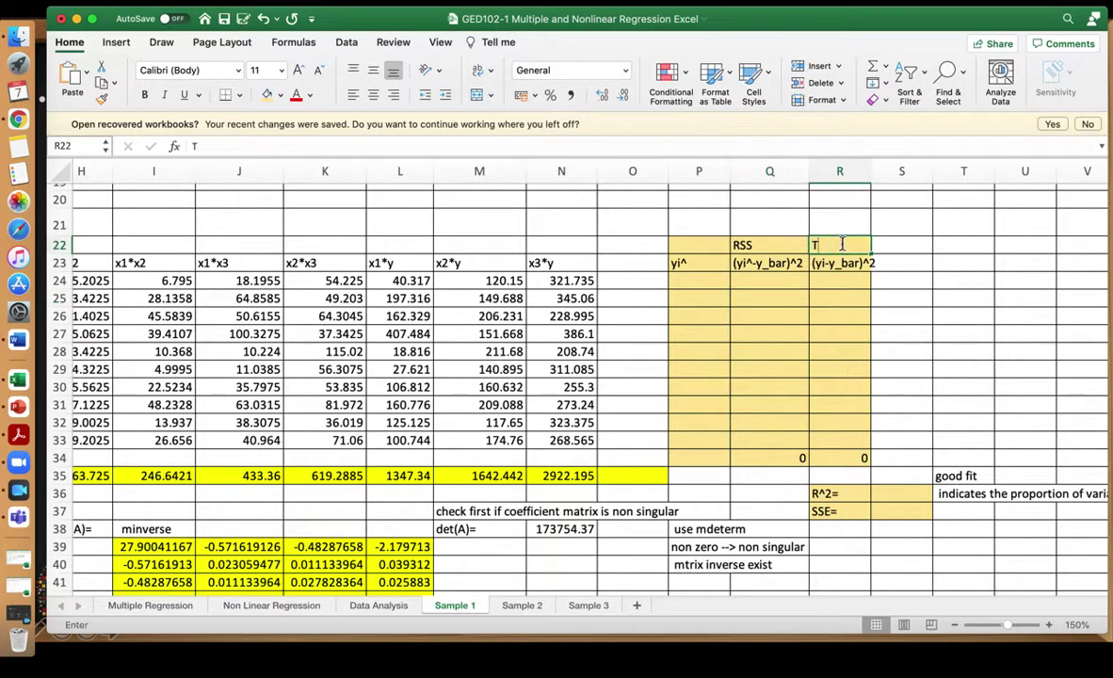
click(852, 297)
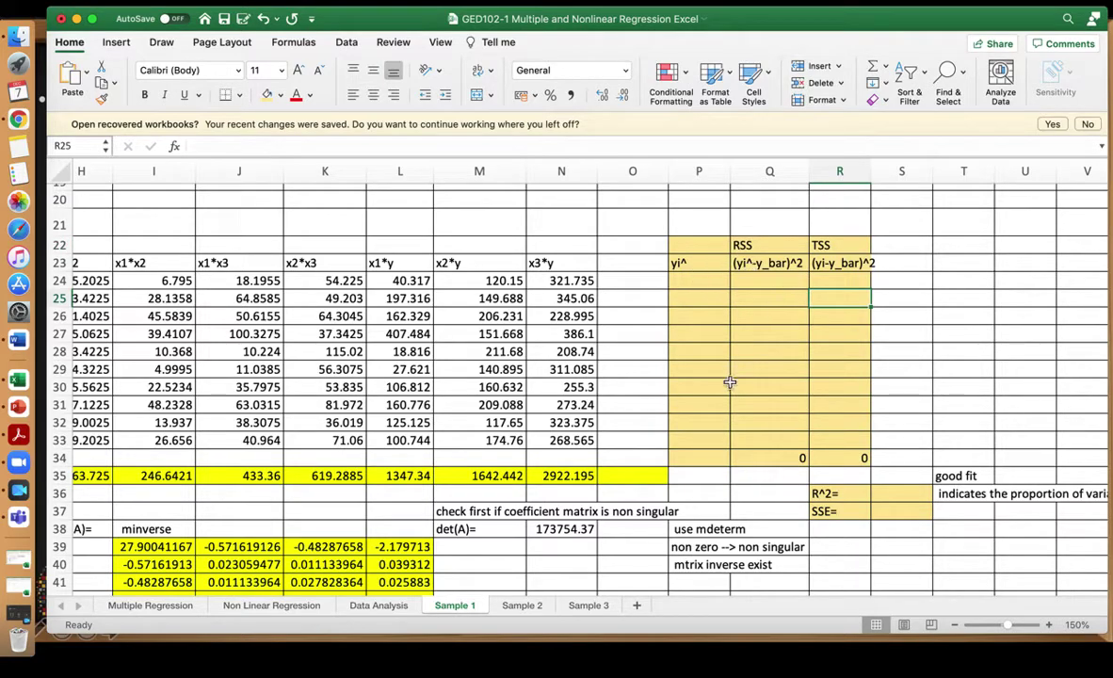
- Examine the yi^ heading, the model equation in row 21 and the b0 to b3 coefficients in C48 to C51
scroll(729, 381, left, 2)
scroll(729, 382, up, 1)
scroll(729, 381, left, 1)
scroll(729, 382, up, 1)
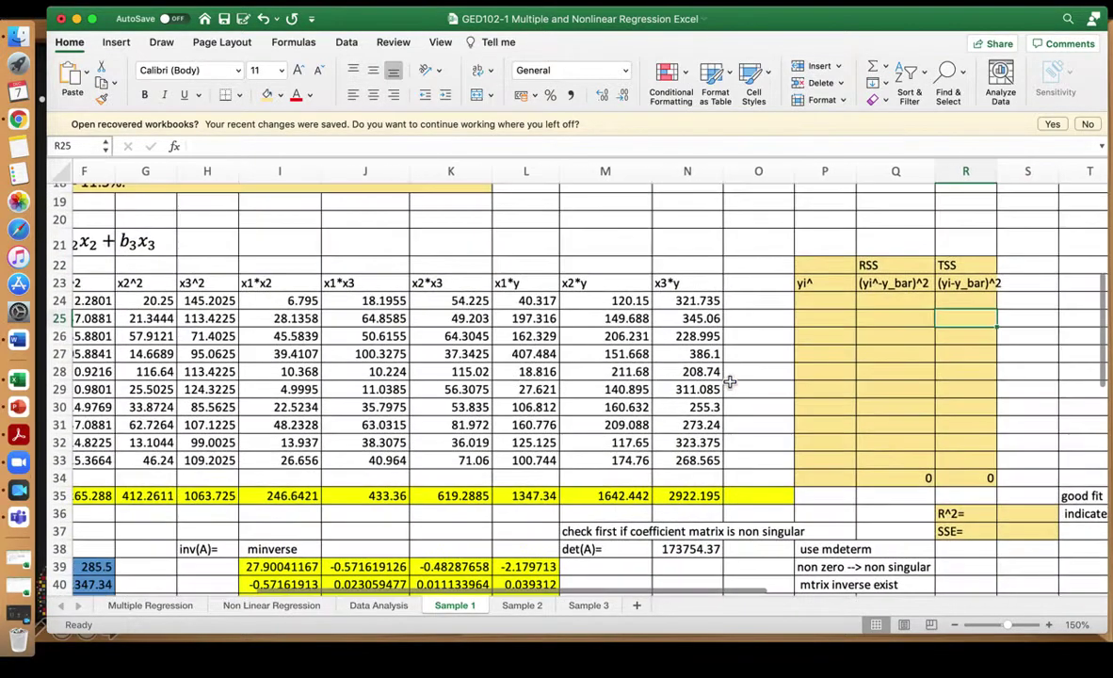
click(820, 288)
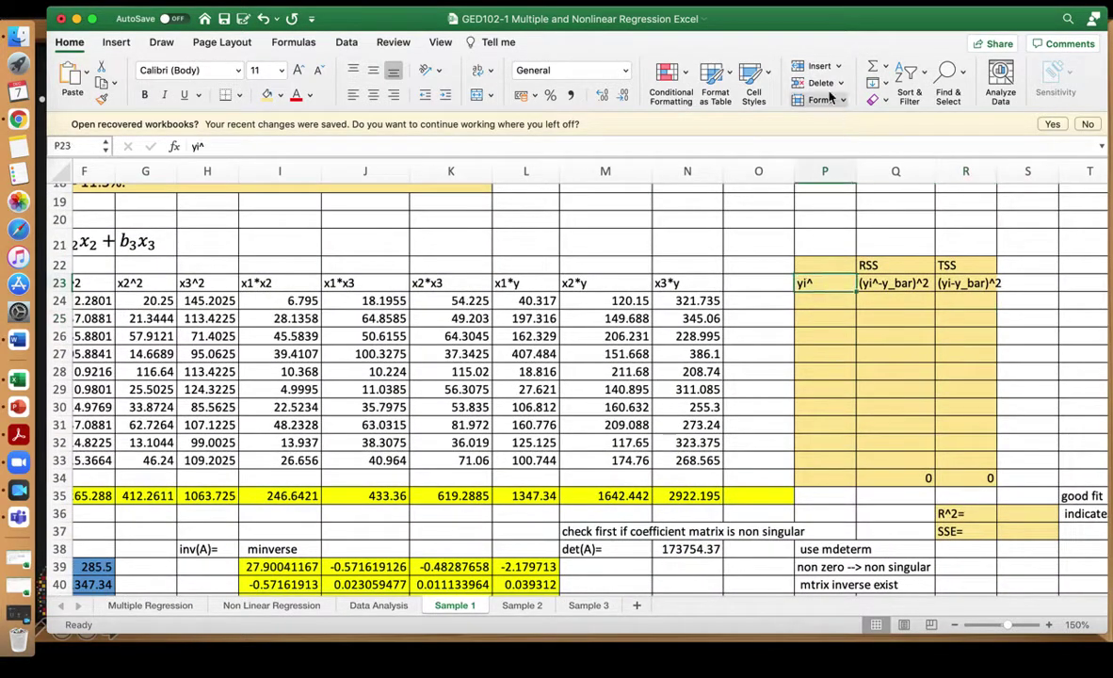
drag(813, 30, 841, 28)
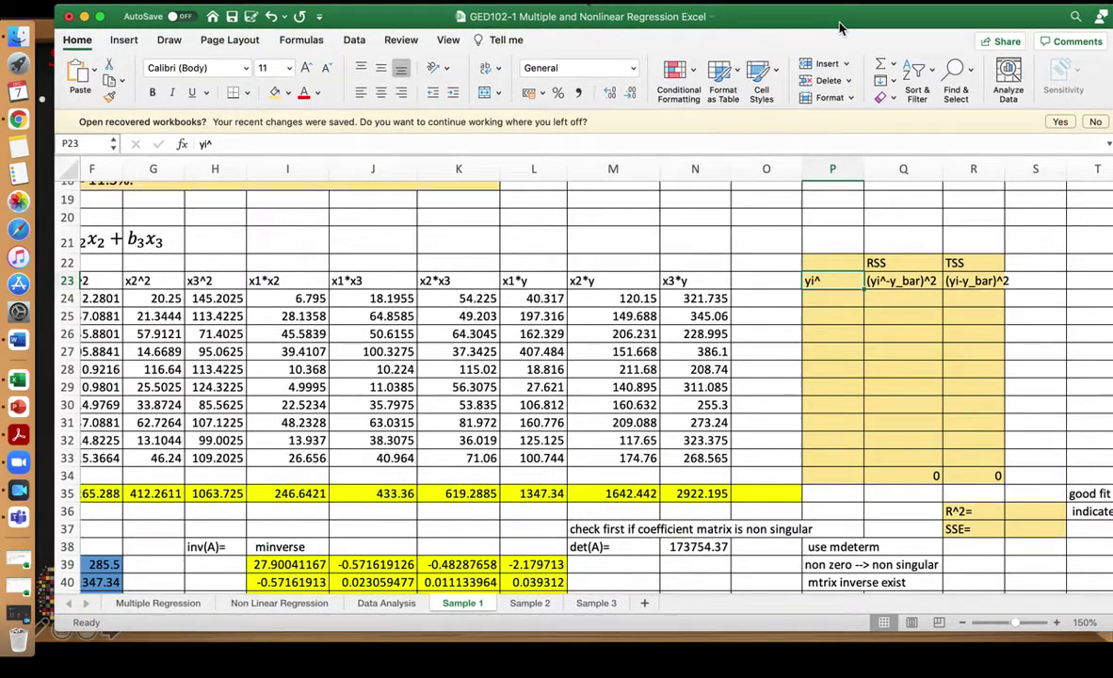
scroll(672, 312, left, 3)
scroll(672, 312, down, 1)
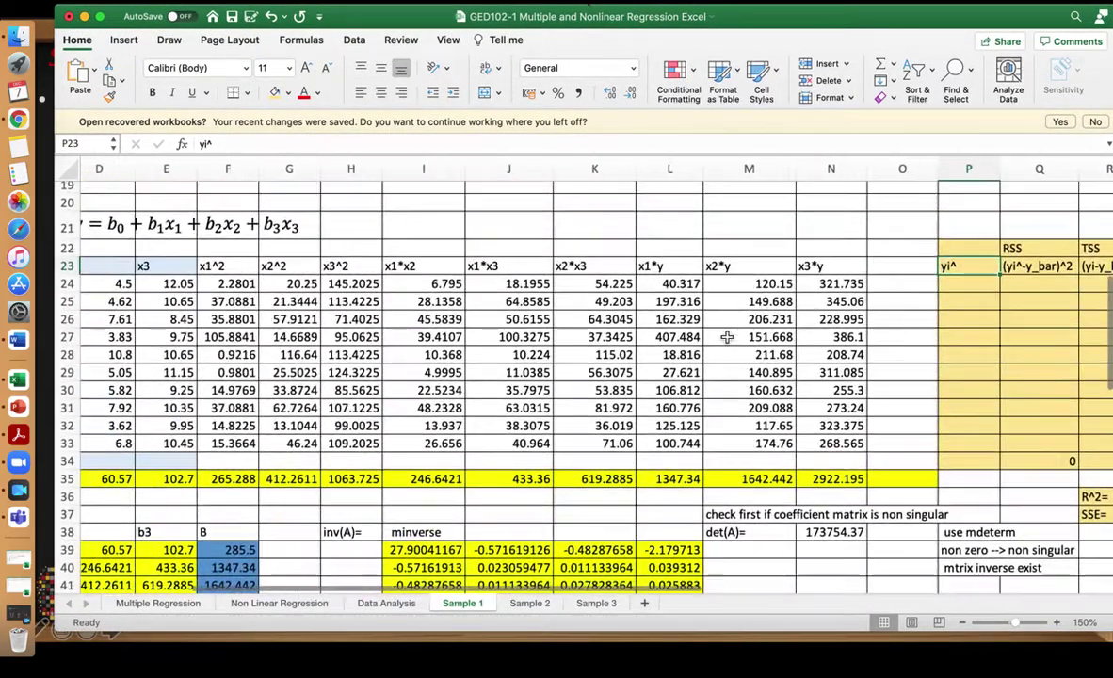
scroll(727, 336, down, 1)
scroll(728, 336, left, 1)
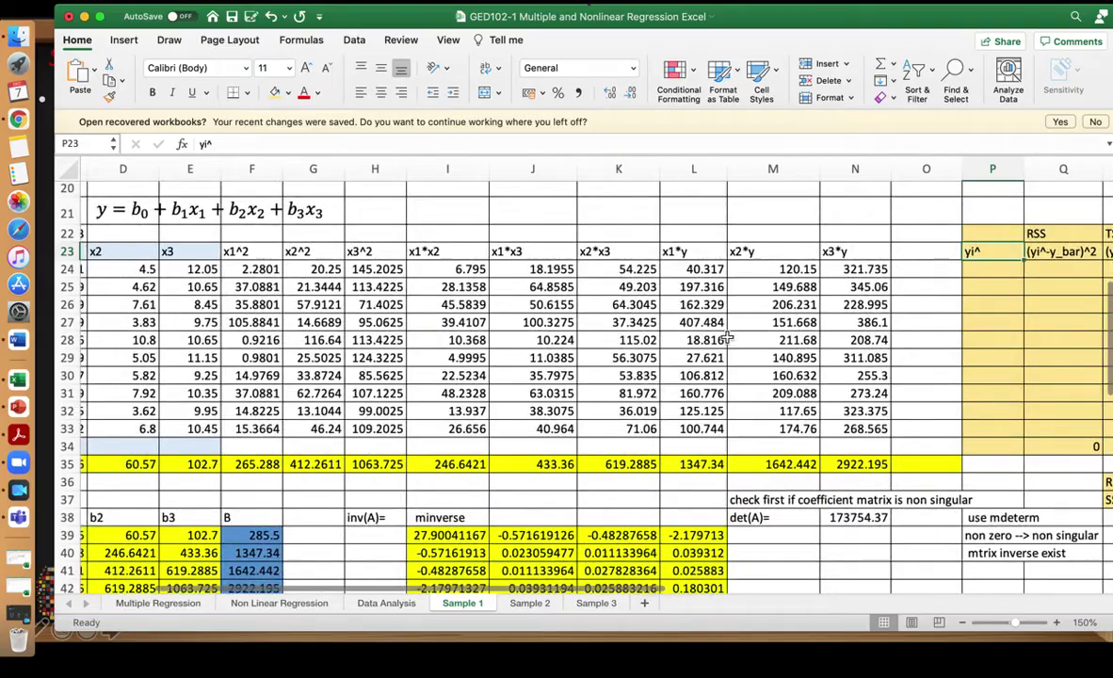
scroll(556, 382, down, 5)
scroll(555, 382, left, 1)
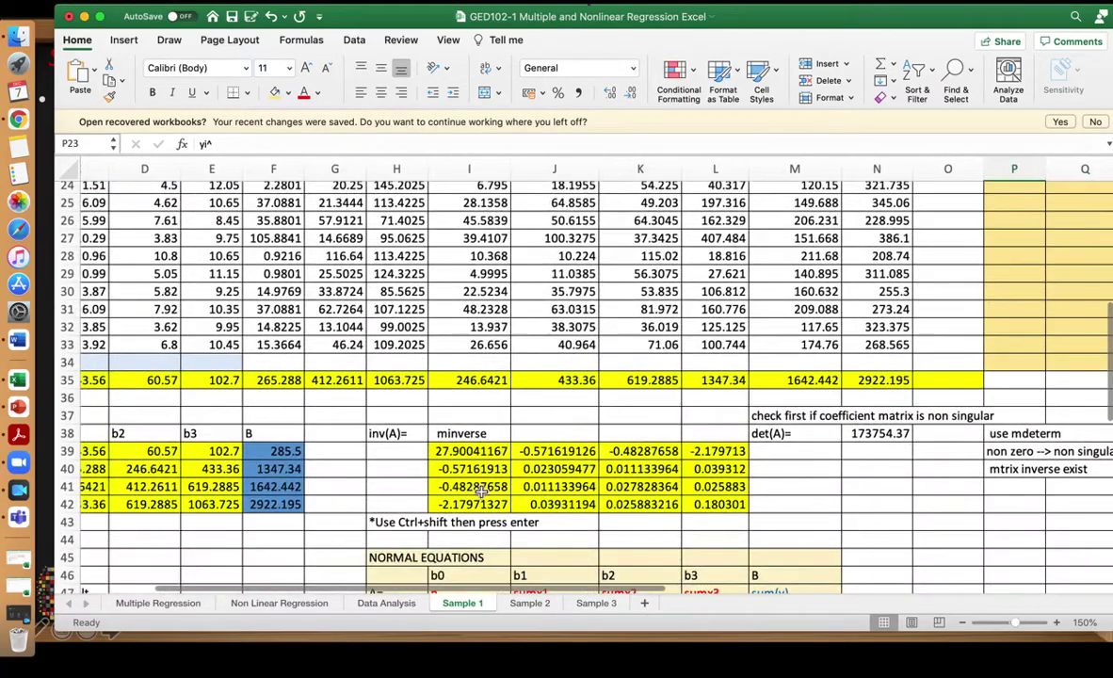
scroll(483, 492, down, 4)
scroll(482, 492, left, 2)
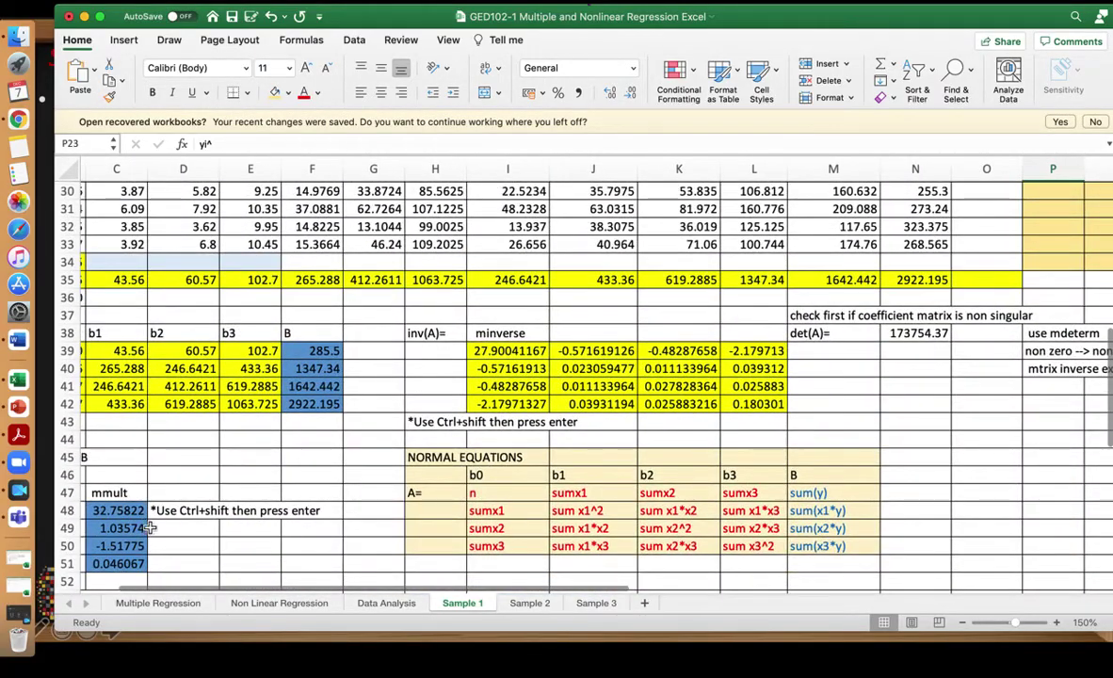
scroll(151, 532, left, 1)
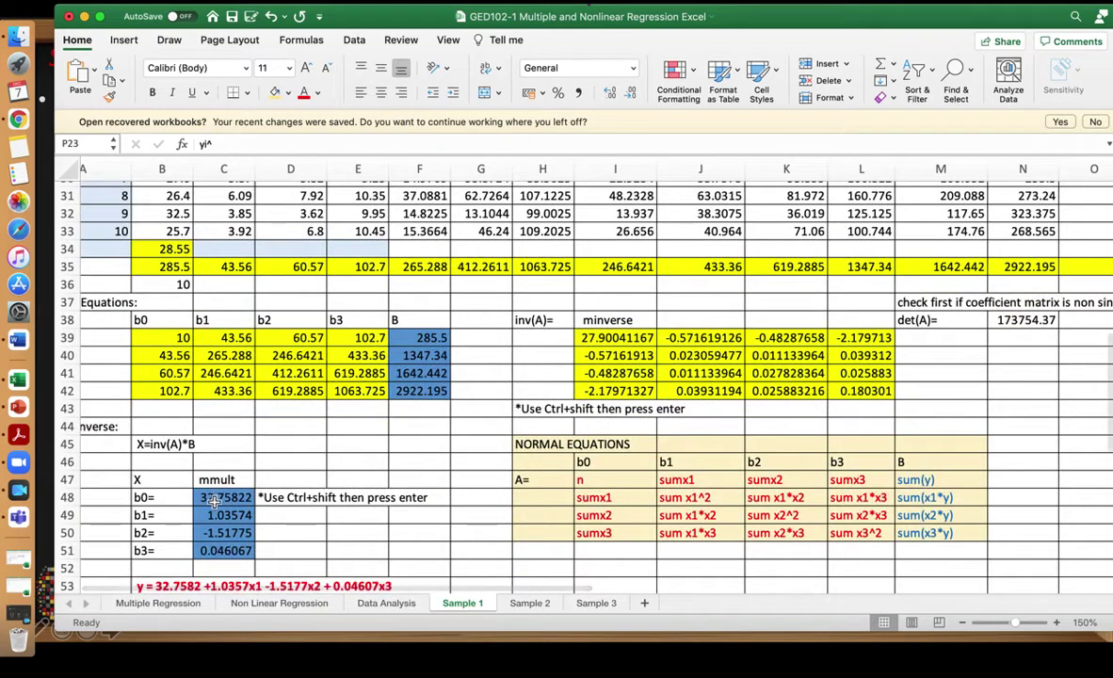
scroll(470, 437, up, 8)
scroll(471, 437, right, 2)
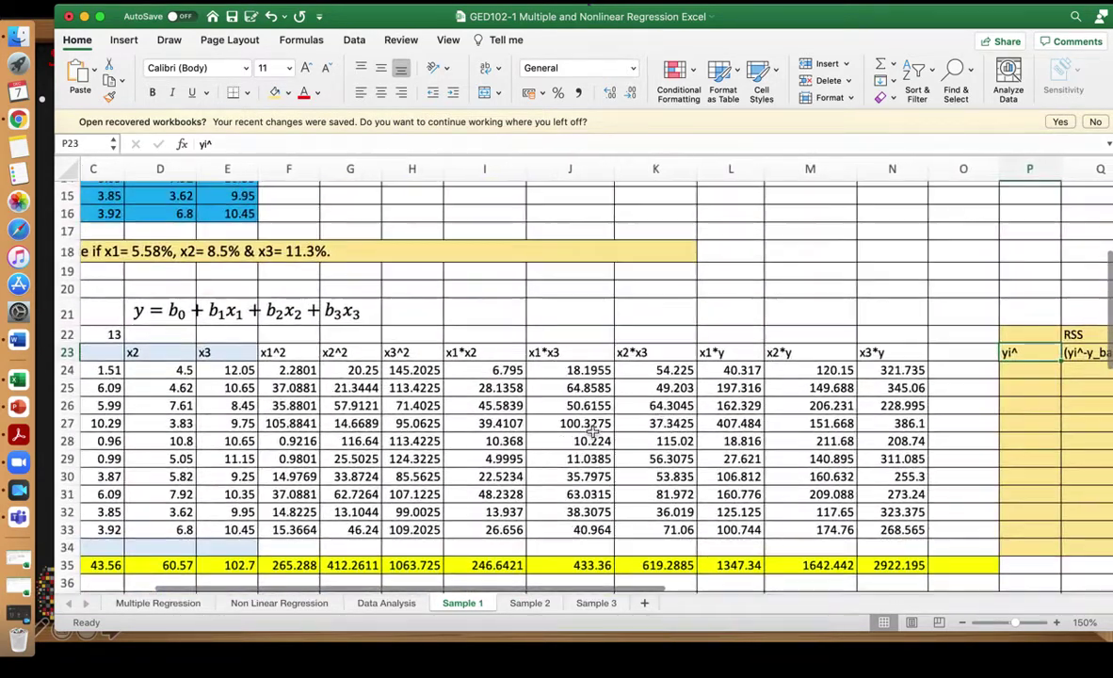
- Start the yi^ formula in cell P24 with the b0 coefficient, as =C48
click(1018, 377)
text(=)
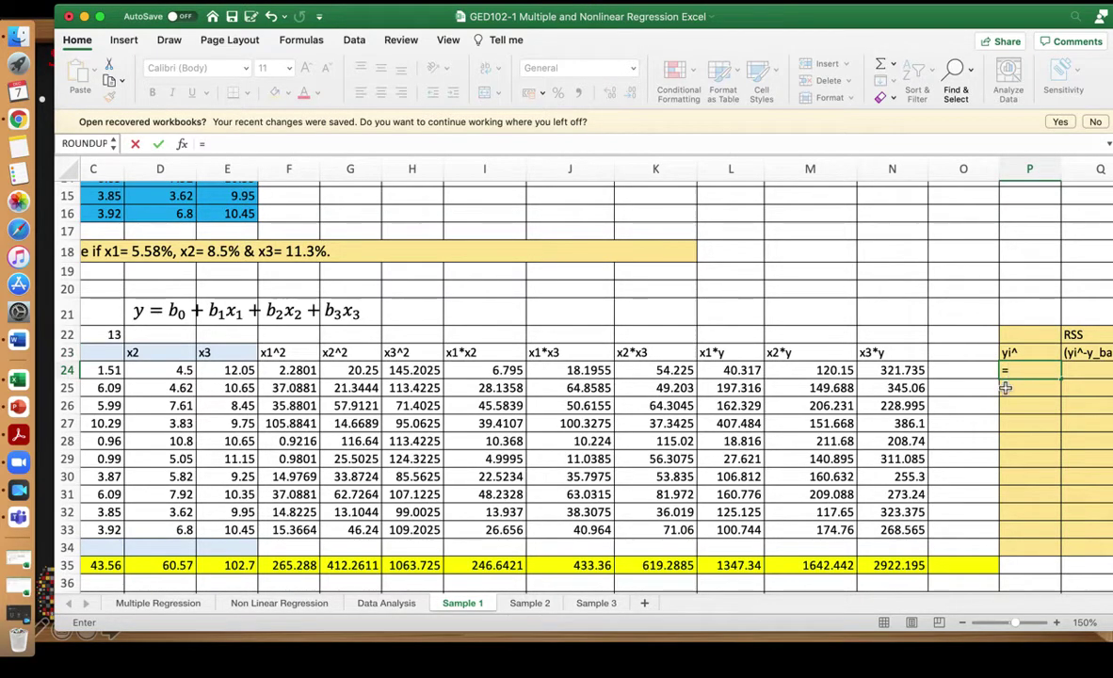
scroll(555, 570, down, 2)
scroll(555, 570, left, 1)
scroll(555, 574, down, 3)
scroll(556, 574, left, 2)
click(151, 507)
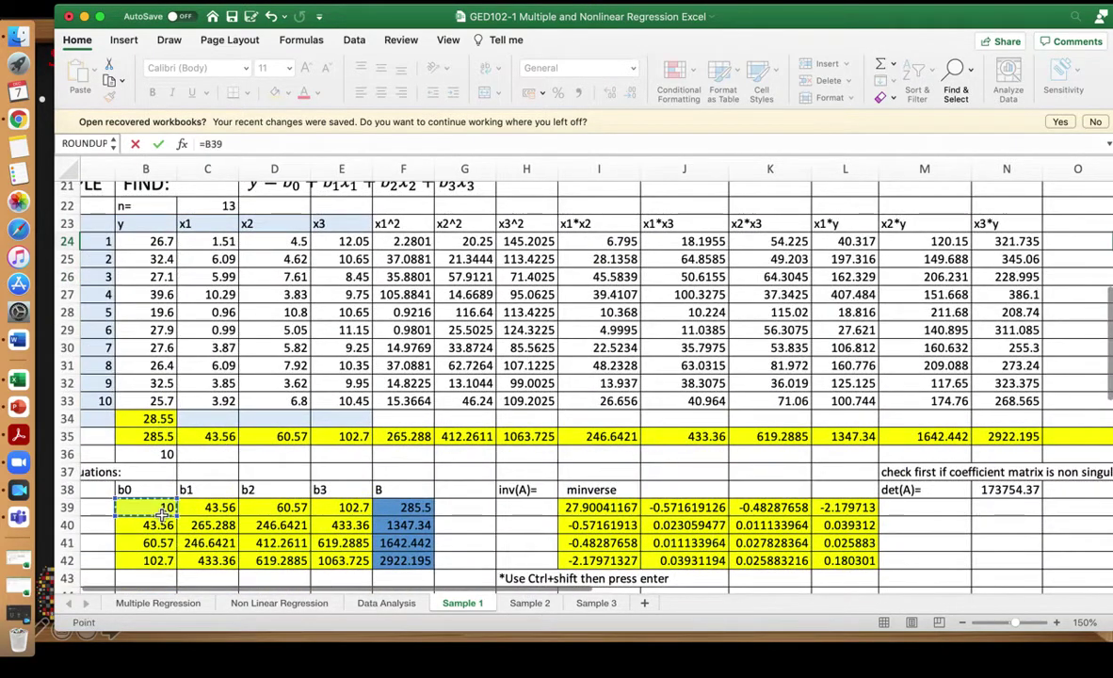
scroll(162, 515, down, 3)
scroll(162, 515, down, 3)
scroll(162, 515, up, 7)
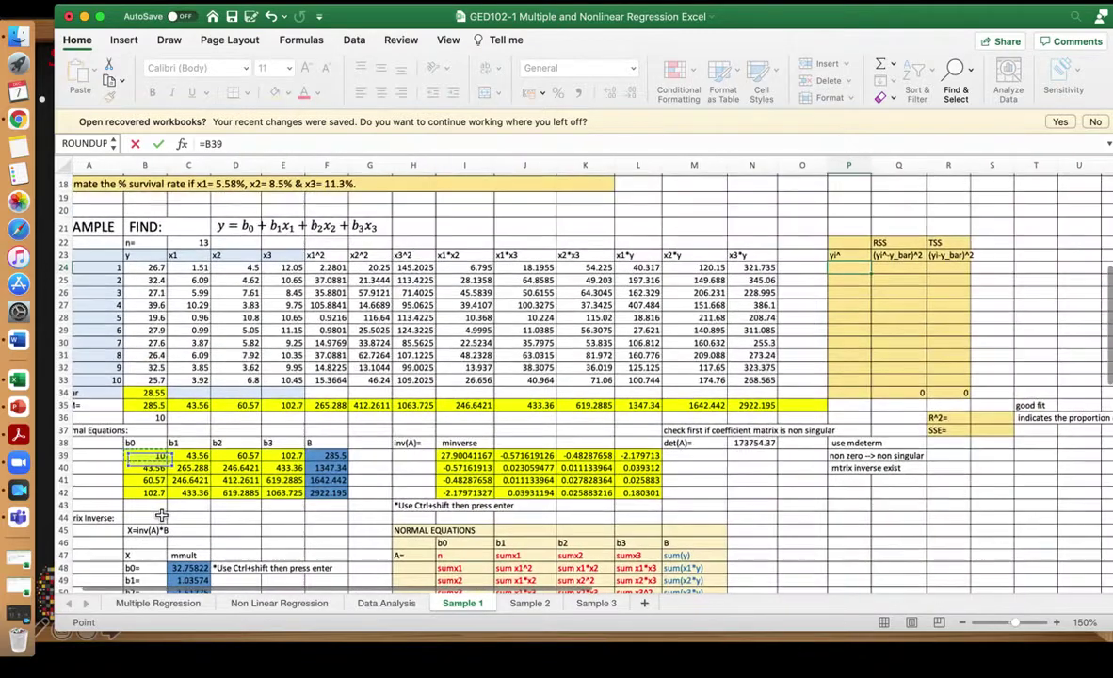
scroll(162, 519, down, 3)
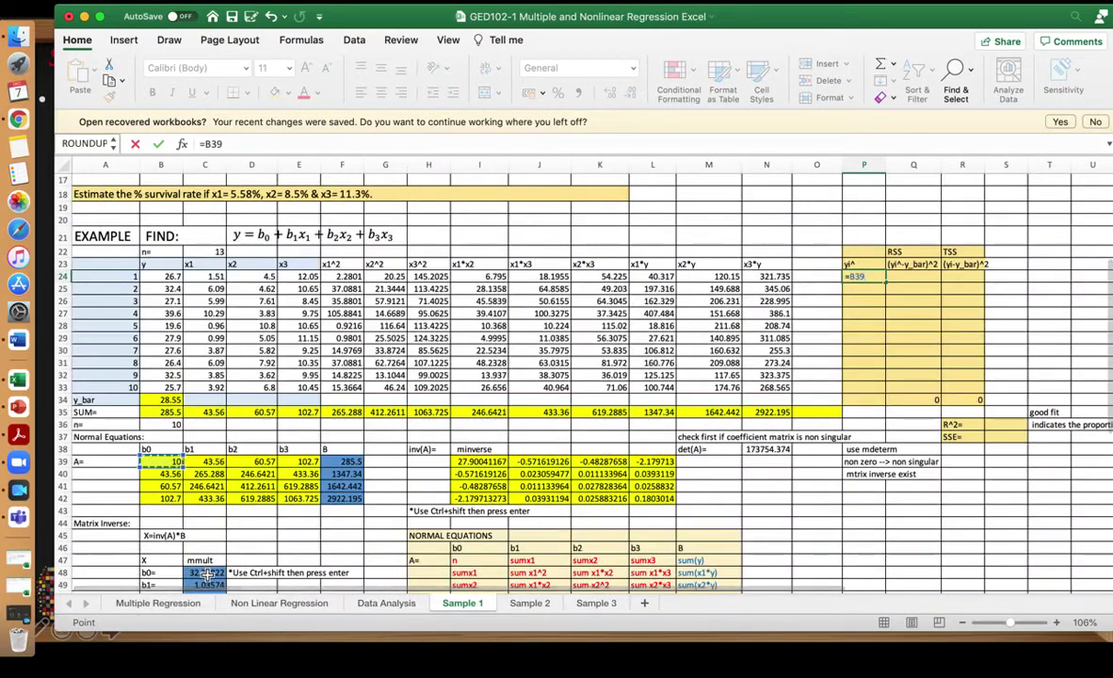
click(203, 573)
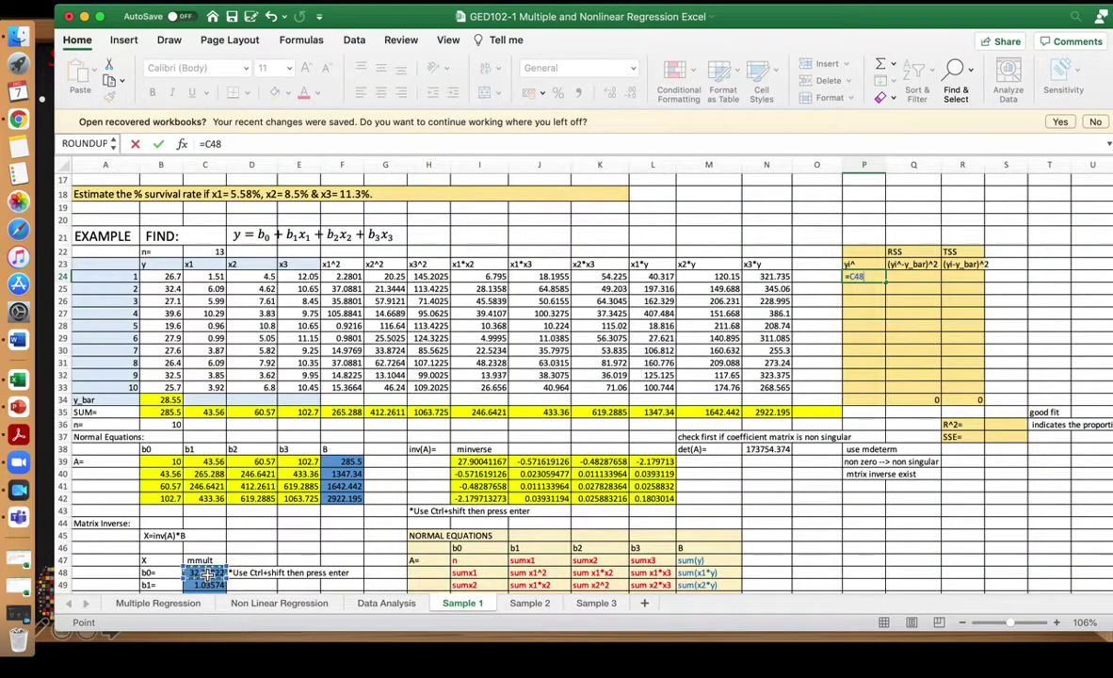
- Add the b1 times x1 term to the P24 formula, as +C49*C24
text(+)
scroll(240, 548, down, 3)
scroll(240, 548, down, 1)
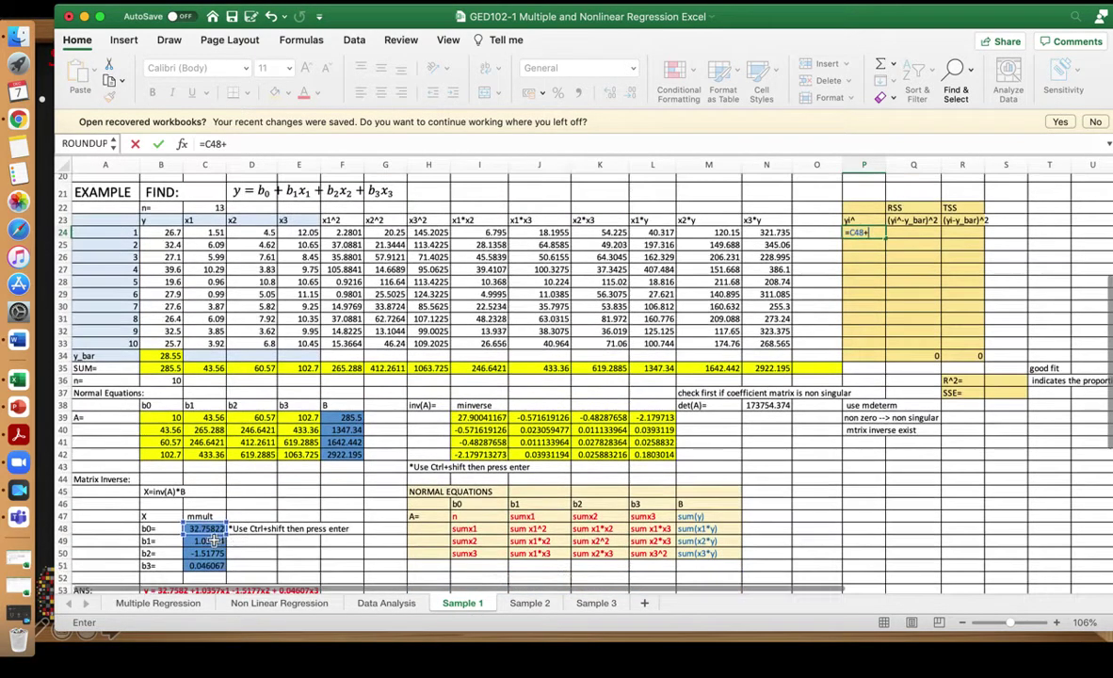
click(213, 542)
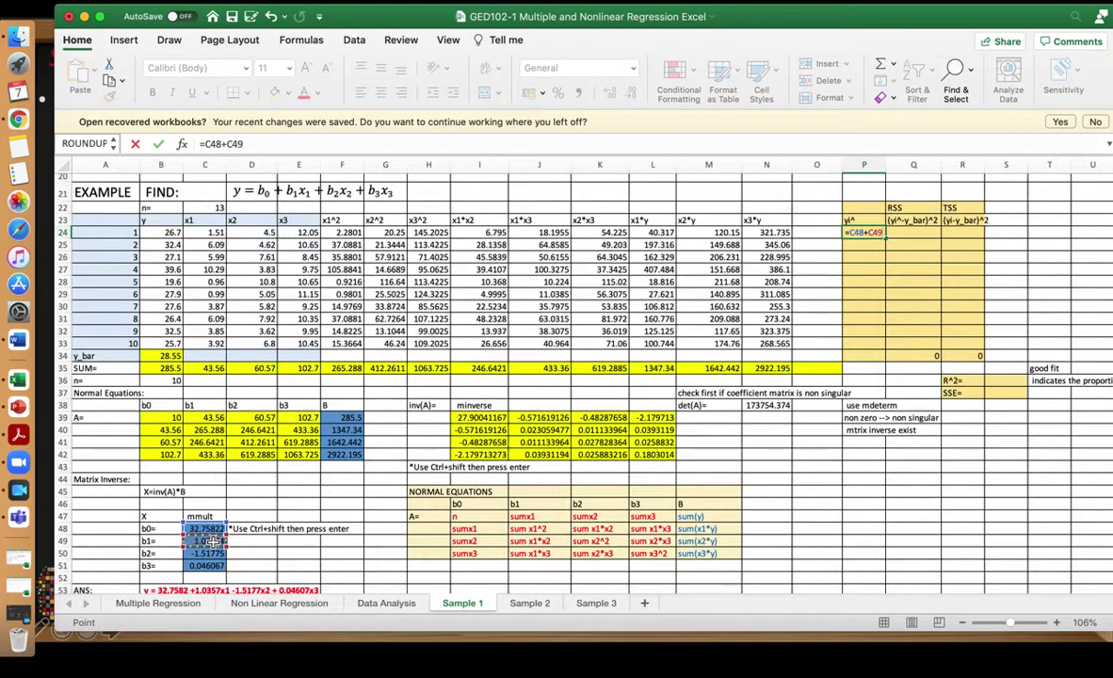
text(*)
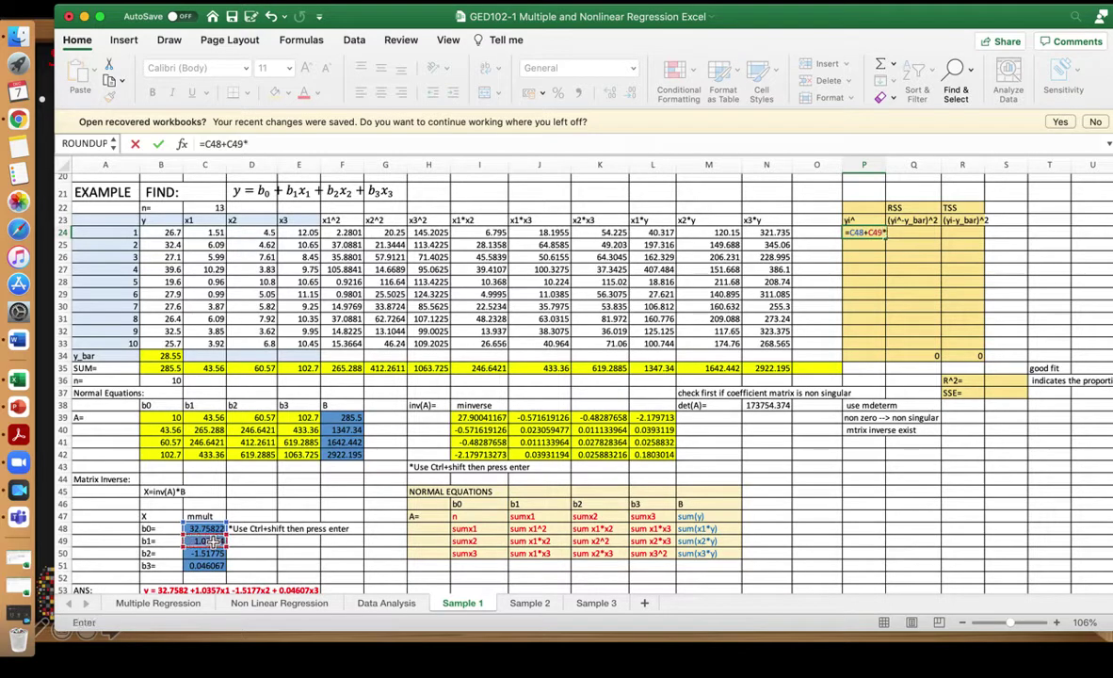
click(215, 232)
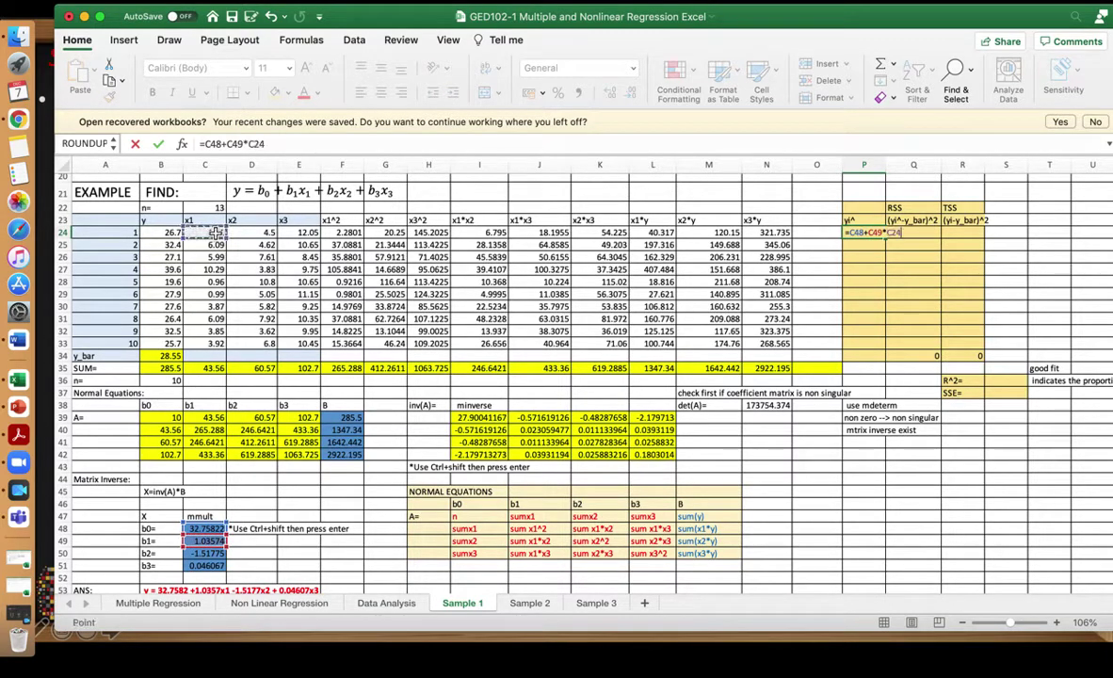
- Add the b2 times x2 term to the P24 formula, as +C50*D24
text(+)
click(201, 556)
text(*)
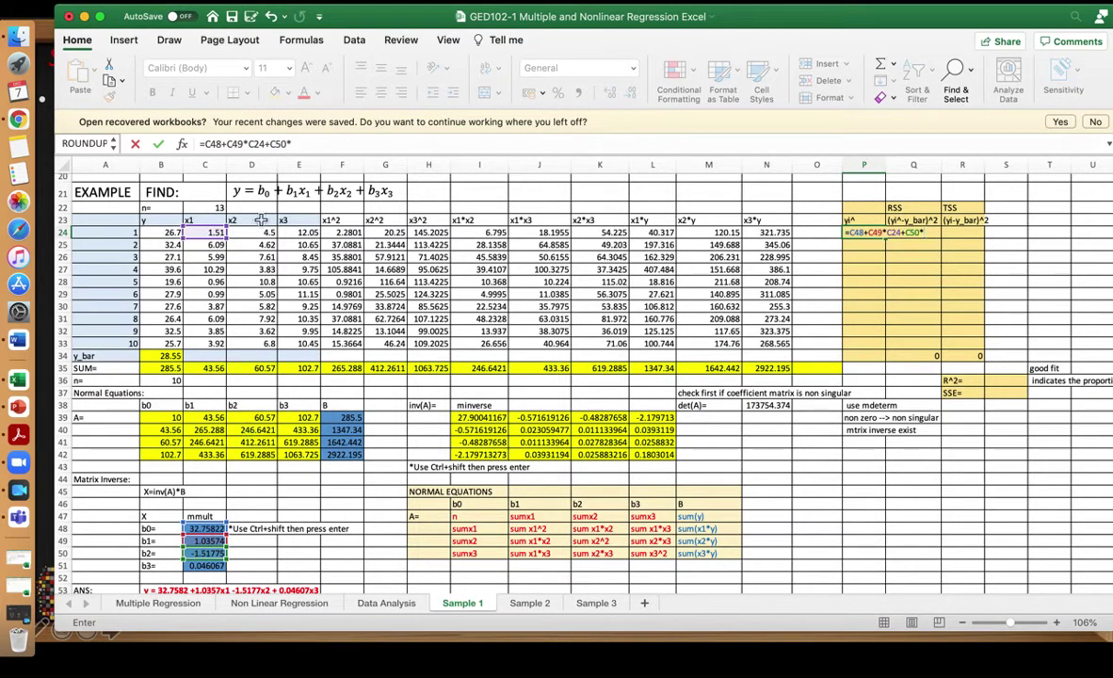
click(268, 234)
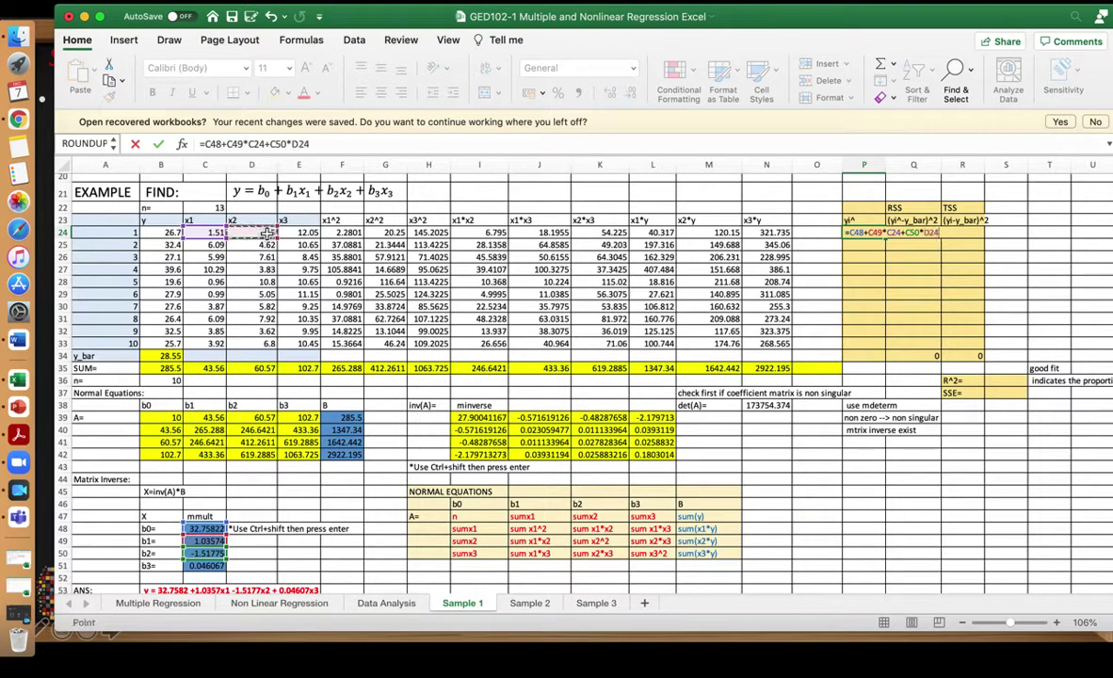
- Complete the P24 formula with the b3 times x3 term, as +C51*E24
text(+)
click(205, 565)
text(*)
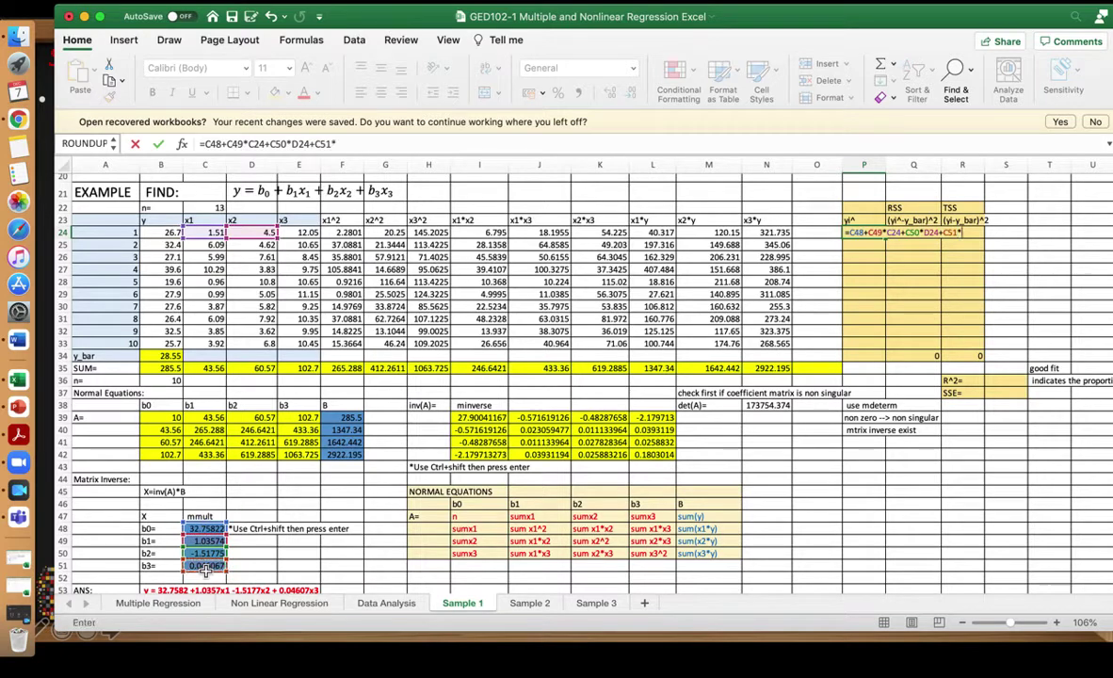
click(308, 232)
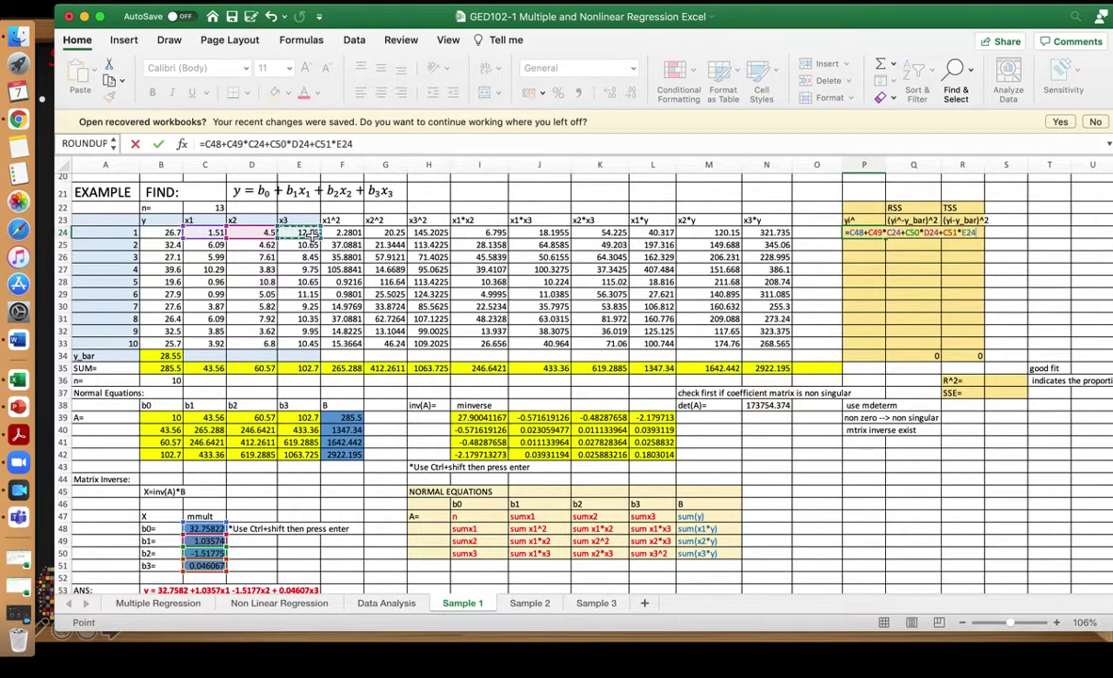
key(Return)
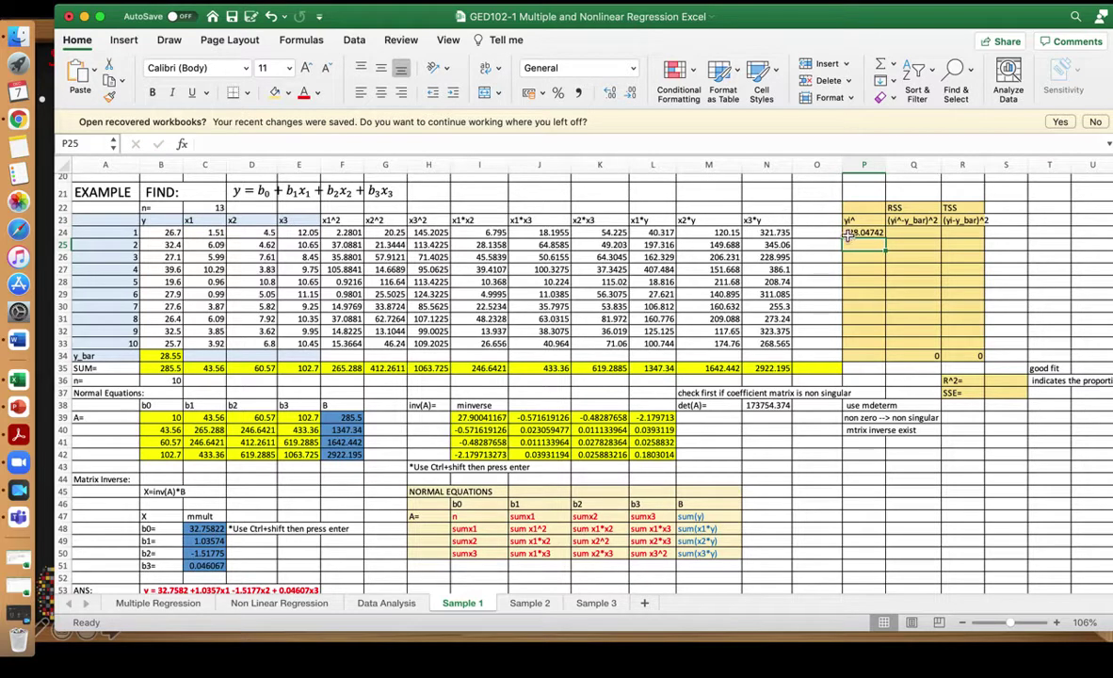
- Make the b0 and b1 coefficient references in the P24 formula absolute, as $C$48 and $C$49
click(863, 234)
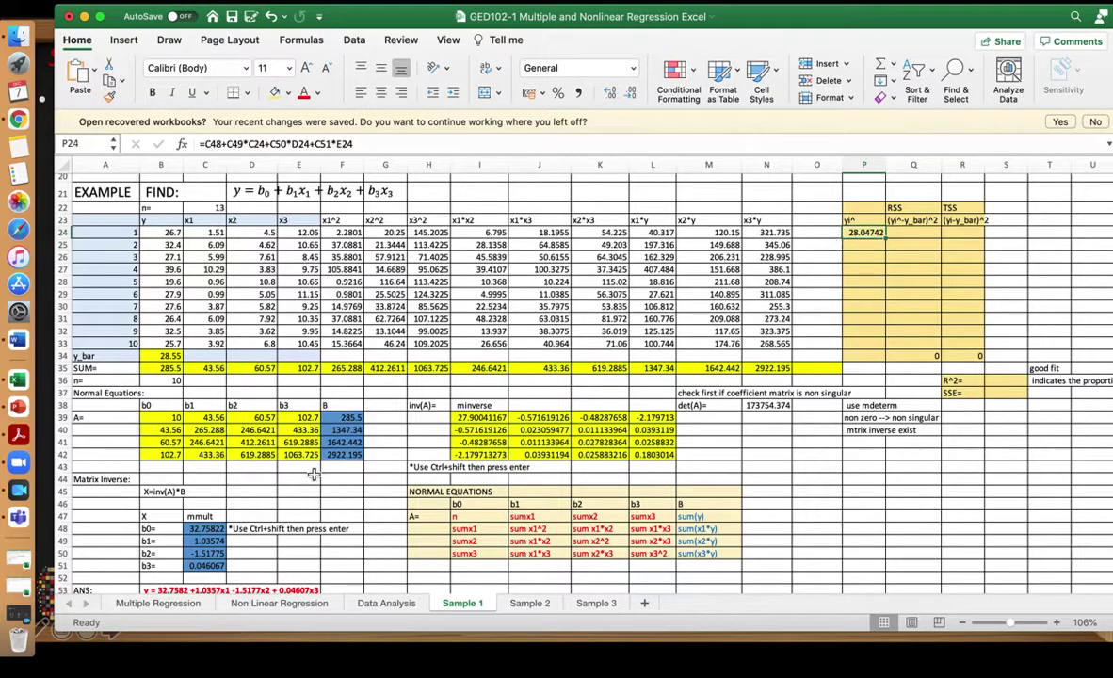
click(209, 530)
drag(215, 529, 207, 565)
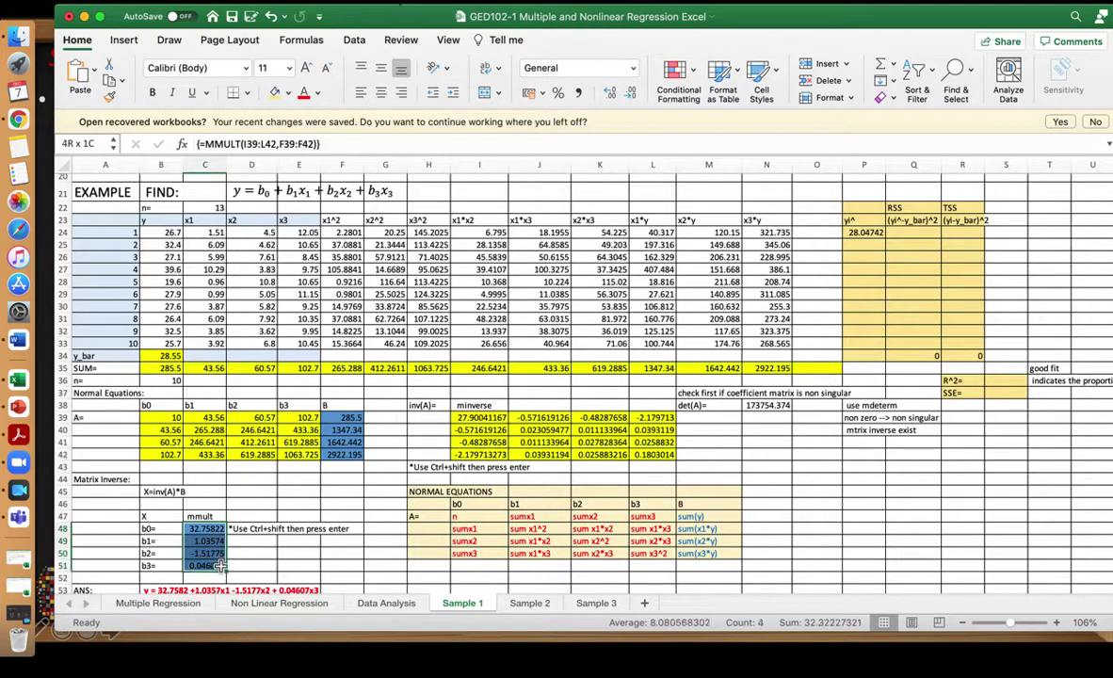
click(866, 234)
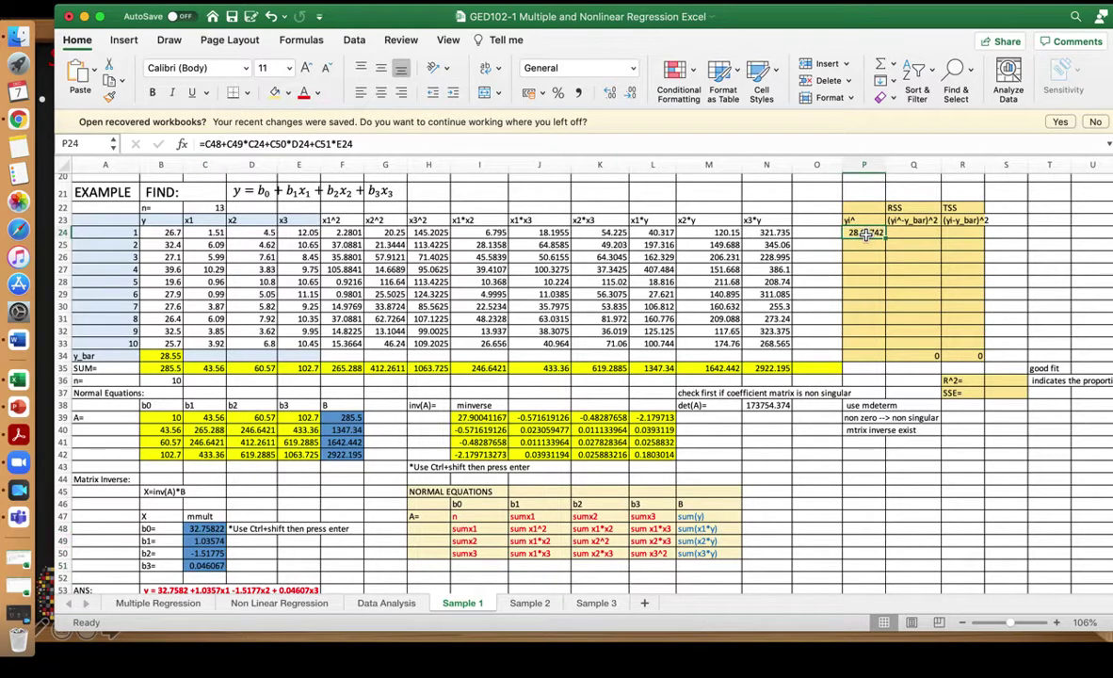
click(226, 146)
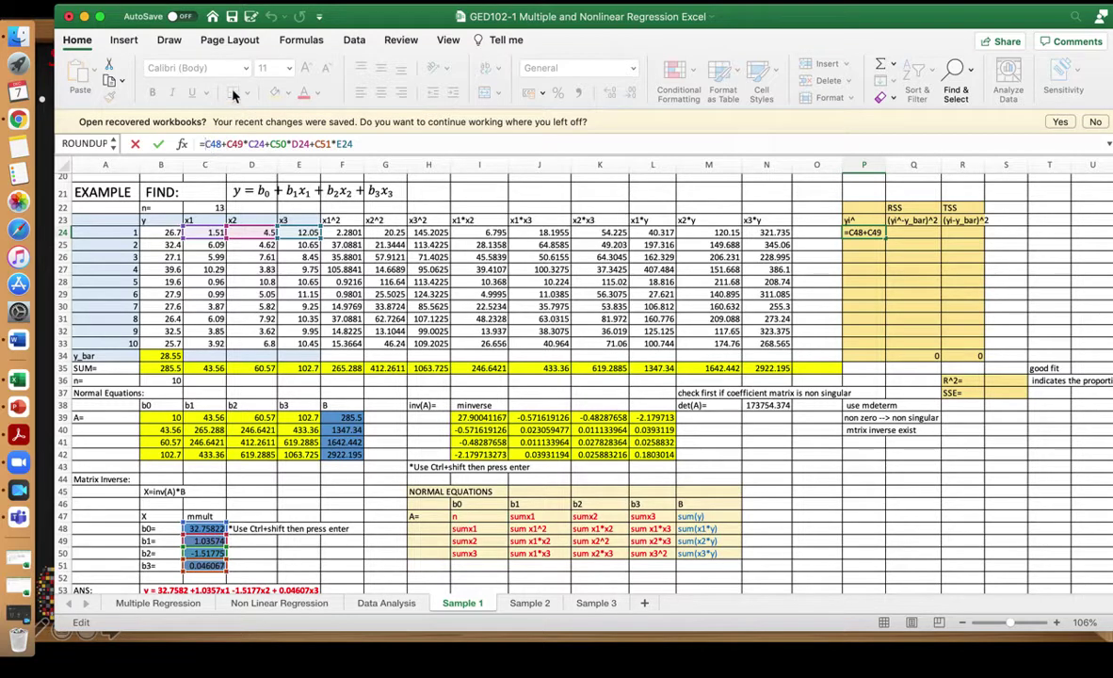
text($C)
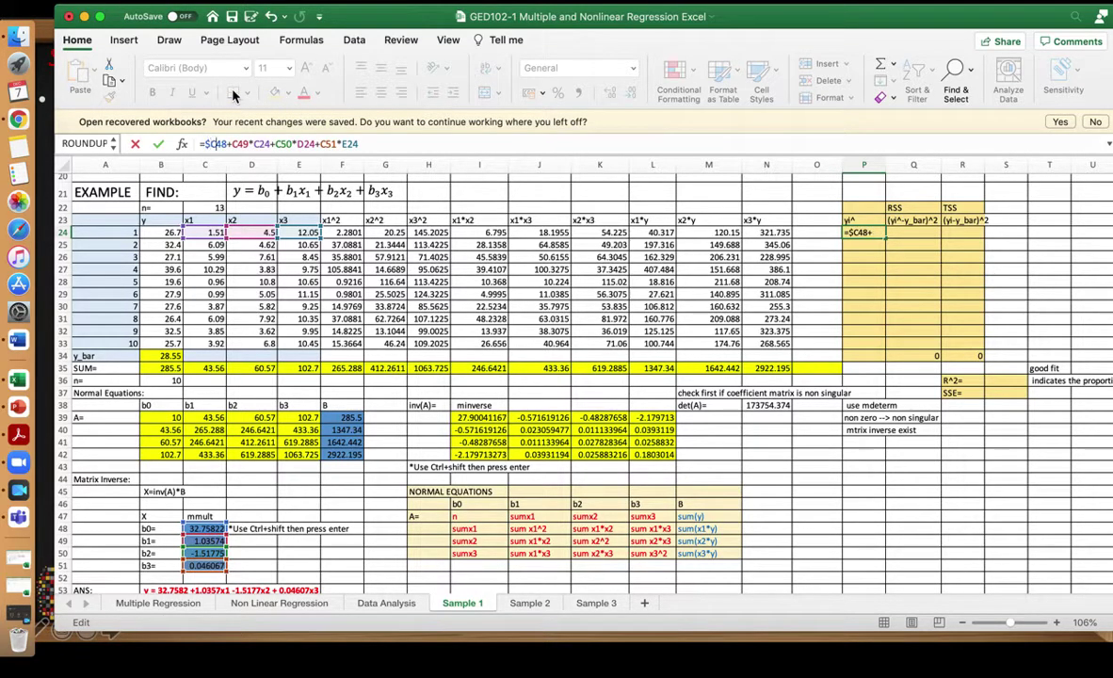
text($)
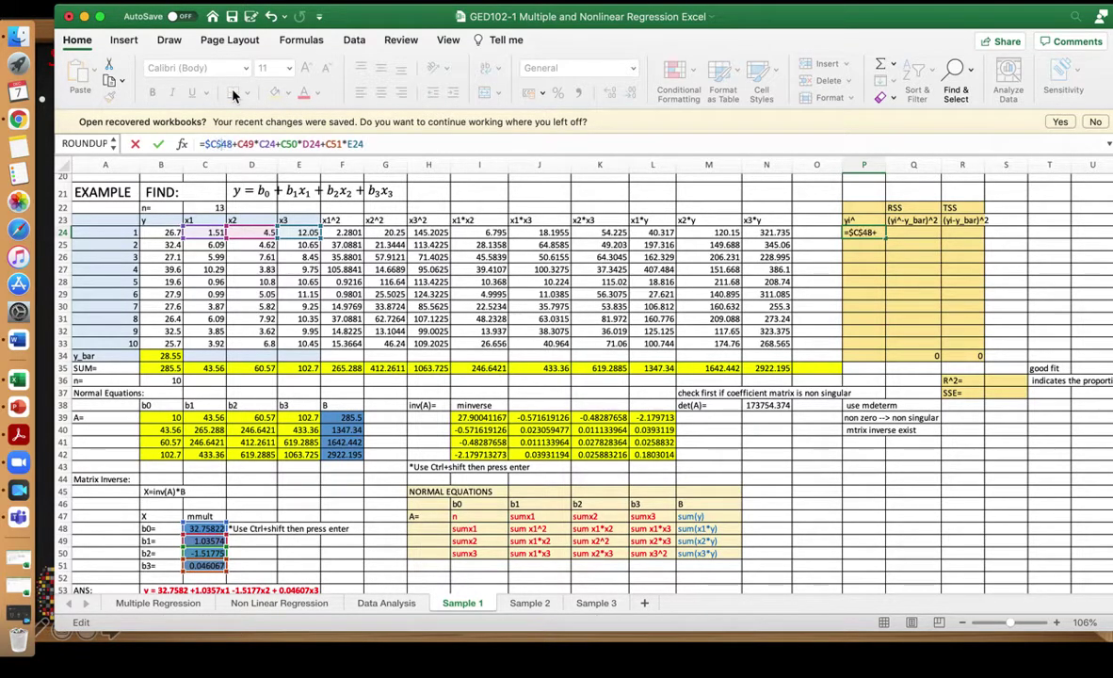
key(Right)
key(Right)
text($C)
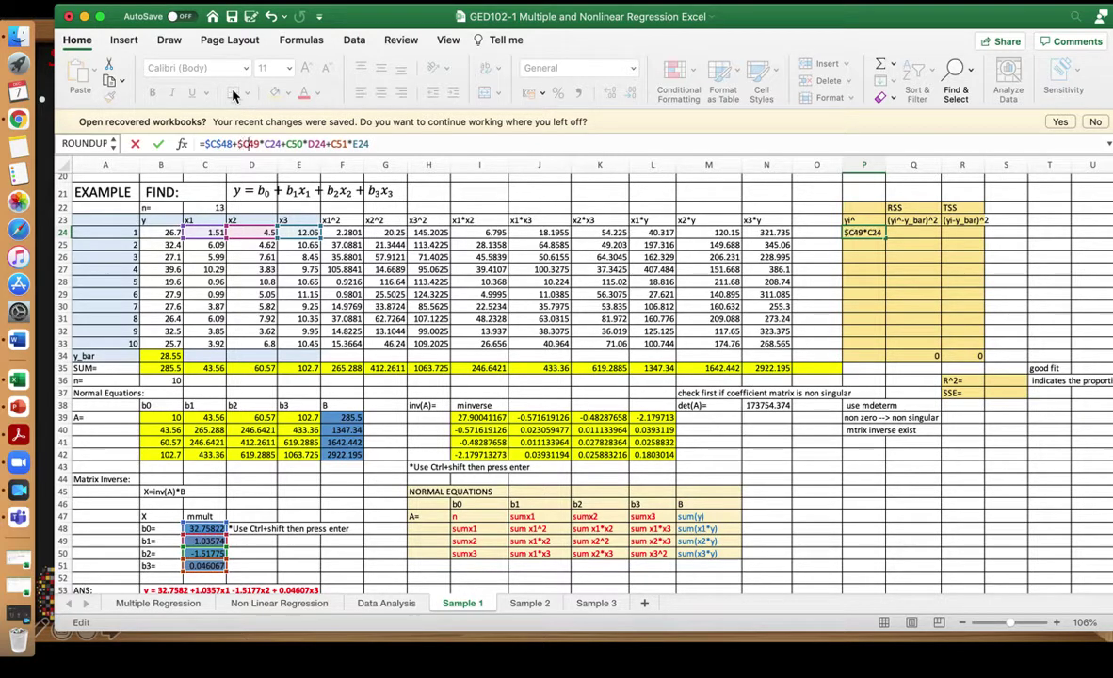
text($)
- Make the b2 and b3 coefficient references in the P24 formula absolute, as $C$50 and $C$51
key(Right)
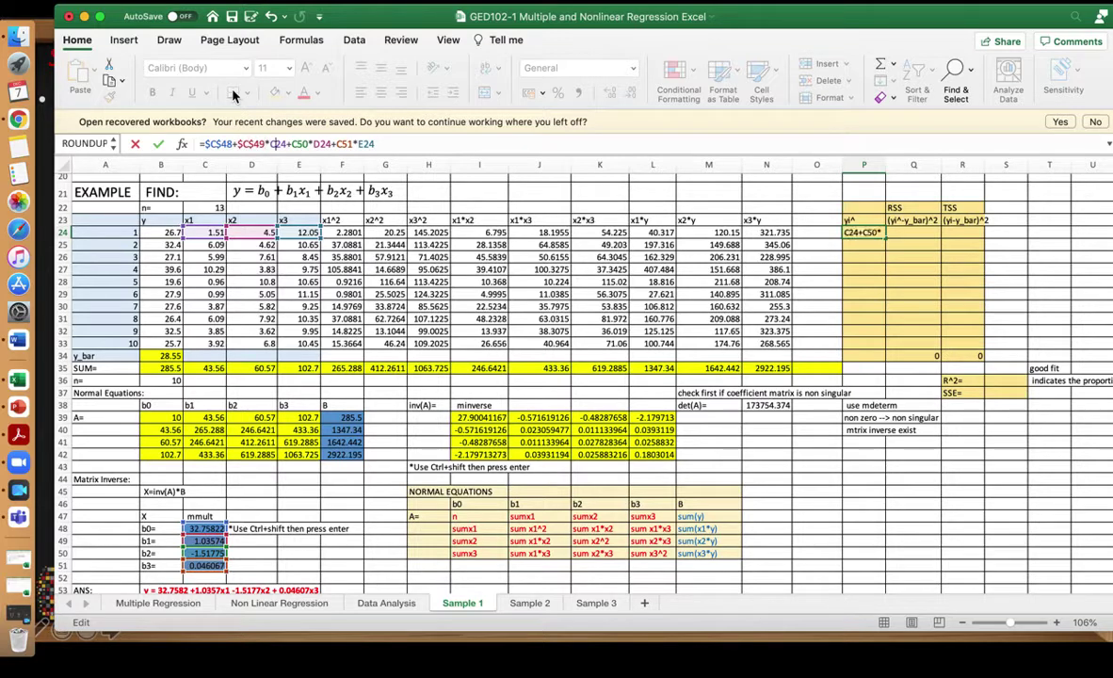
text($C)
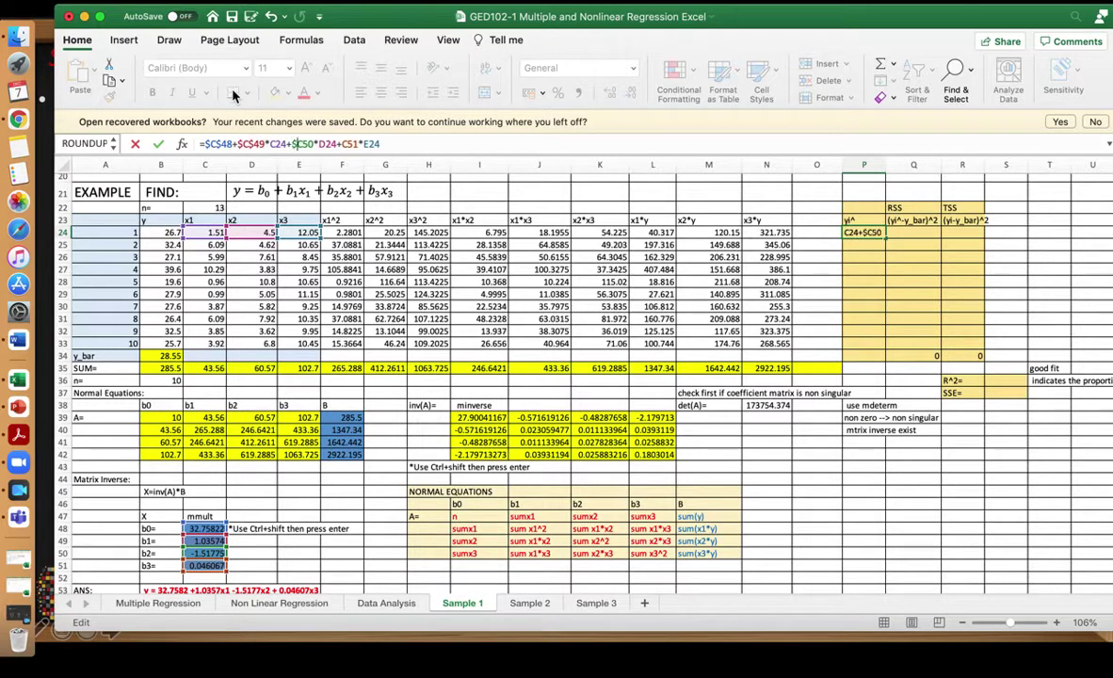
text($)
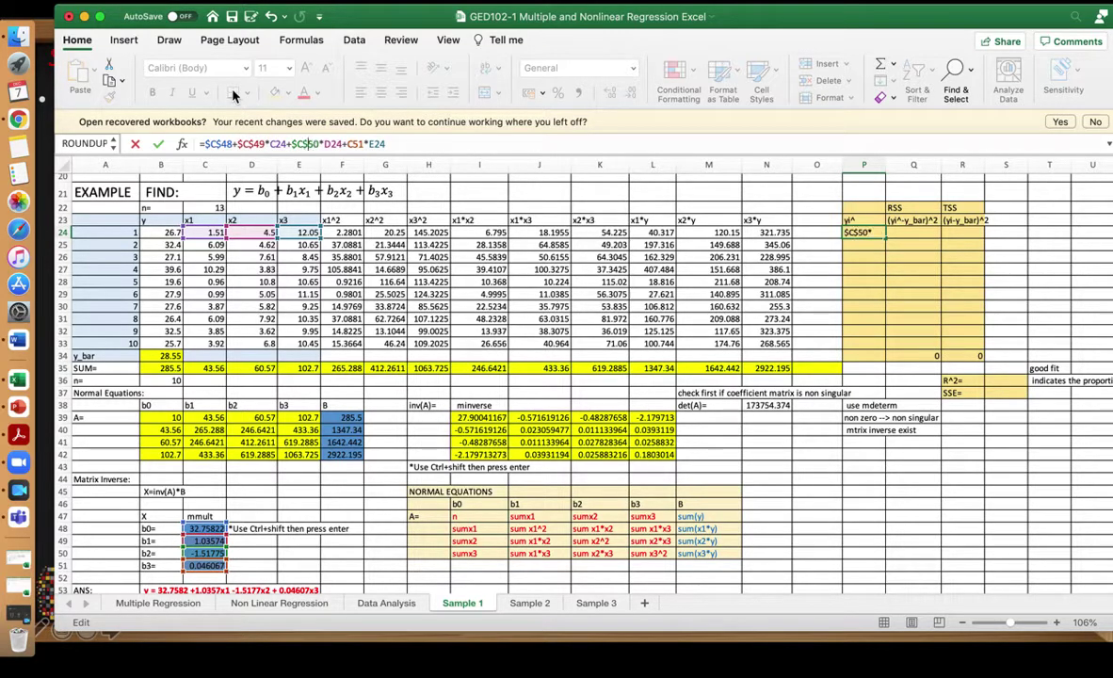
key(Right)
key(Right)
key(Right)
text($C$)
key(Return)
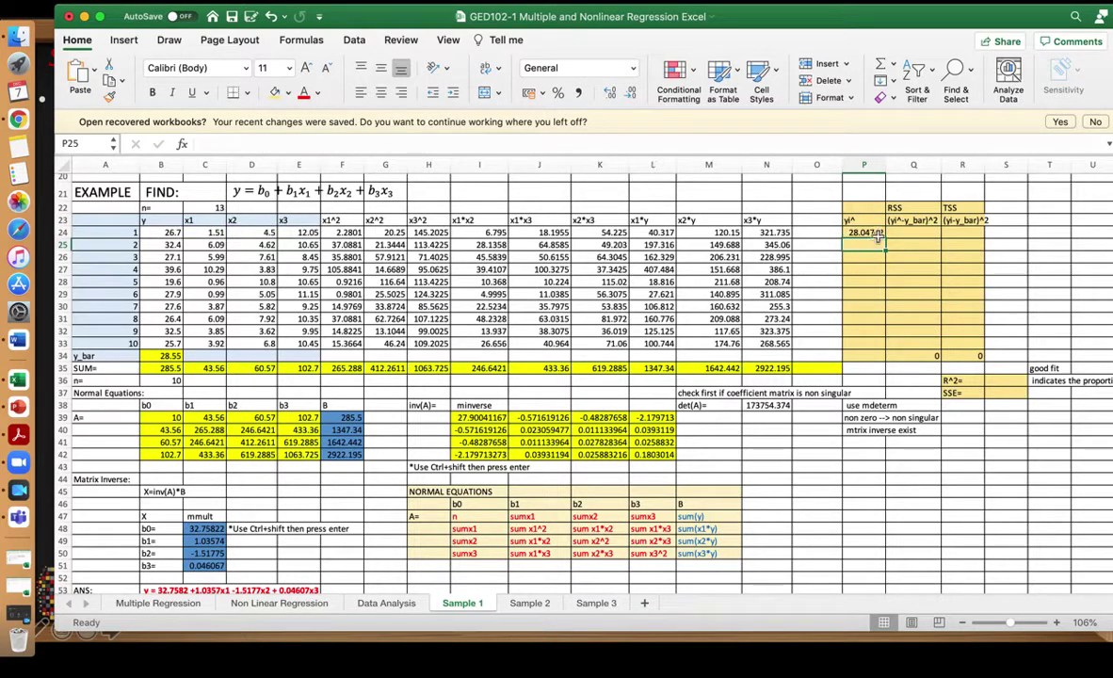
- Fill the yi^ formula from P24 down to P33 and check the copied formula in P27
click(871, 234)
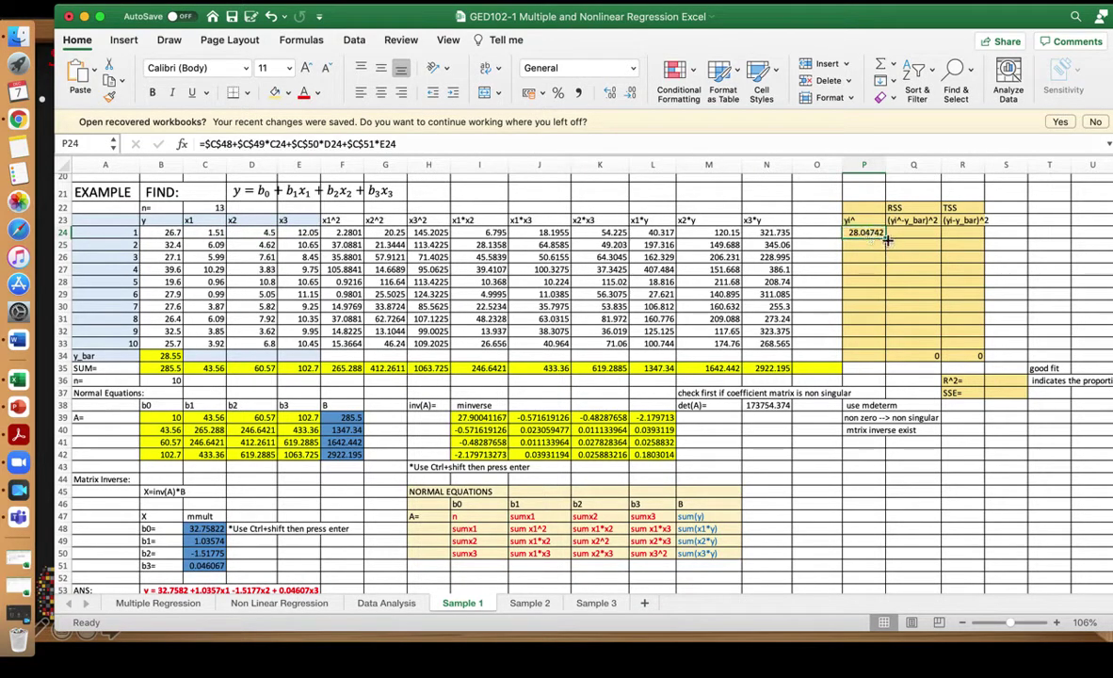
drag(887, 240, 889, 344)
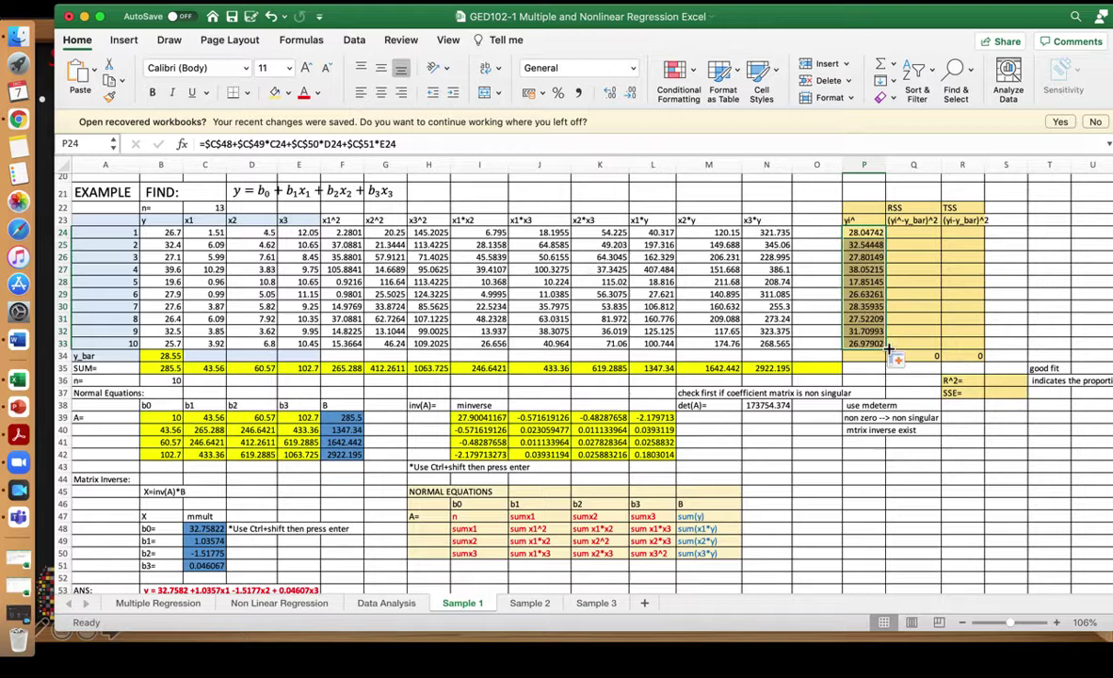
click(871, 270)
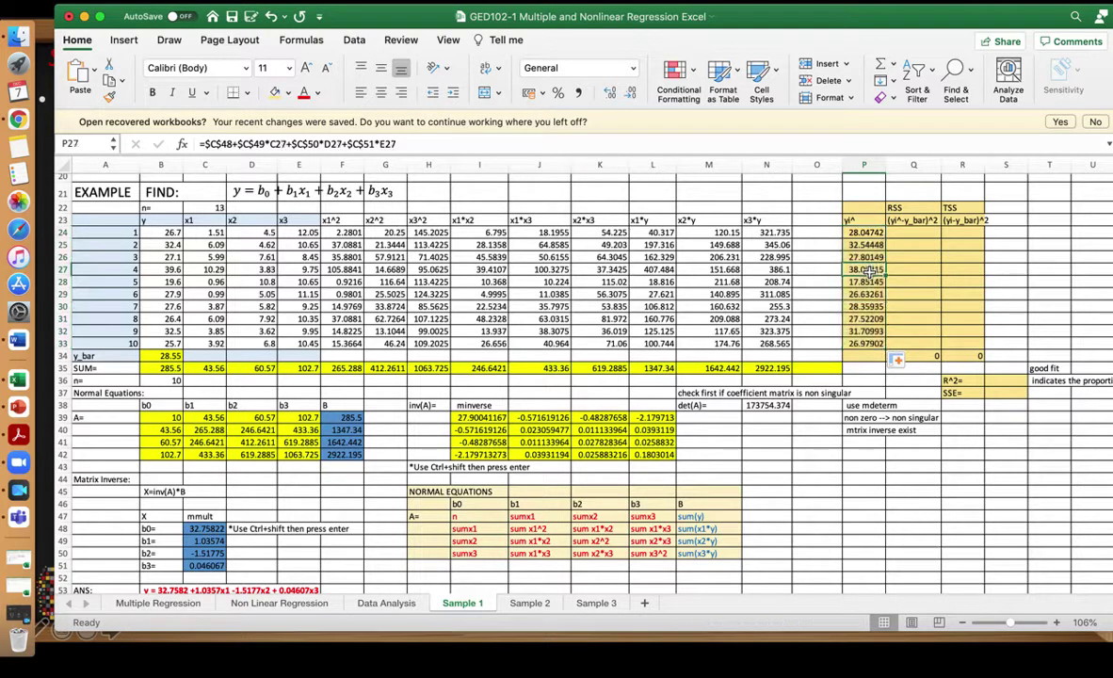
click(438, 146)
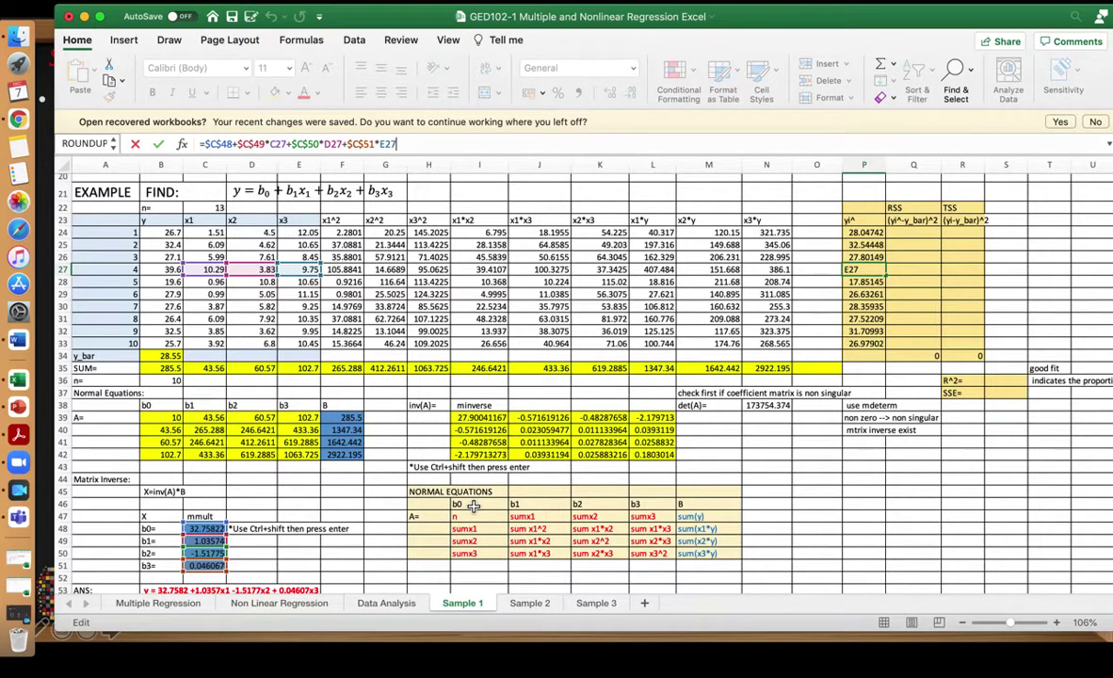
key(Return)
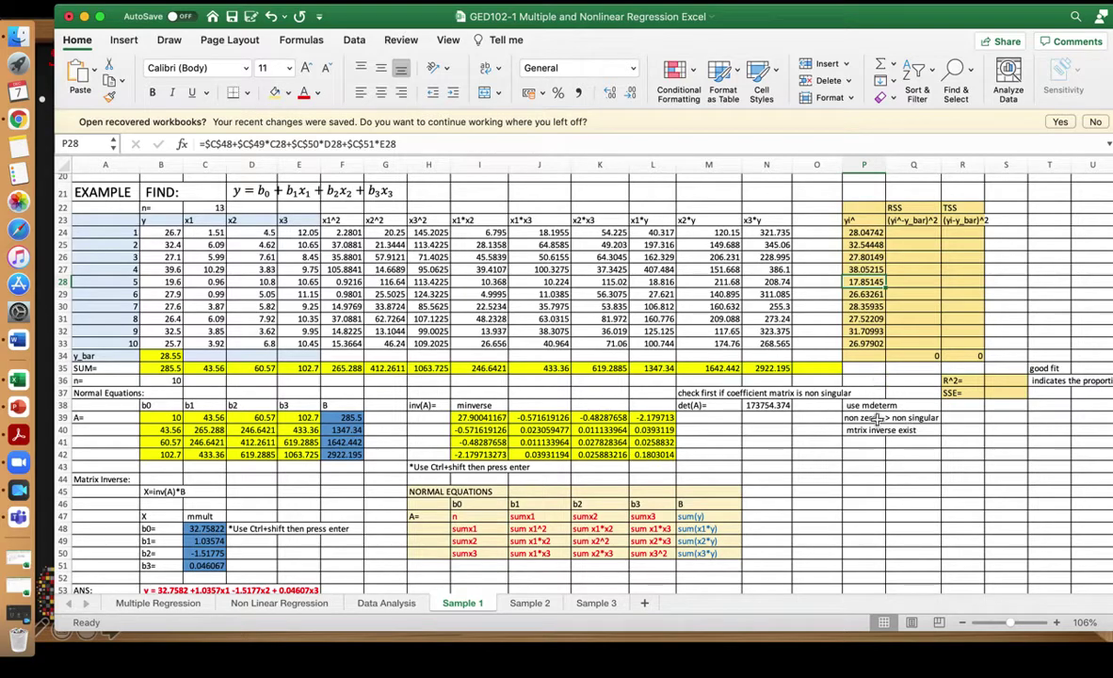
- Enter the squared deviation of yi^ from y_bar in cell Q24 of the RSS column, as =(P24-B34)^2
scroll(874, 433, up, 1)
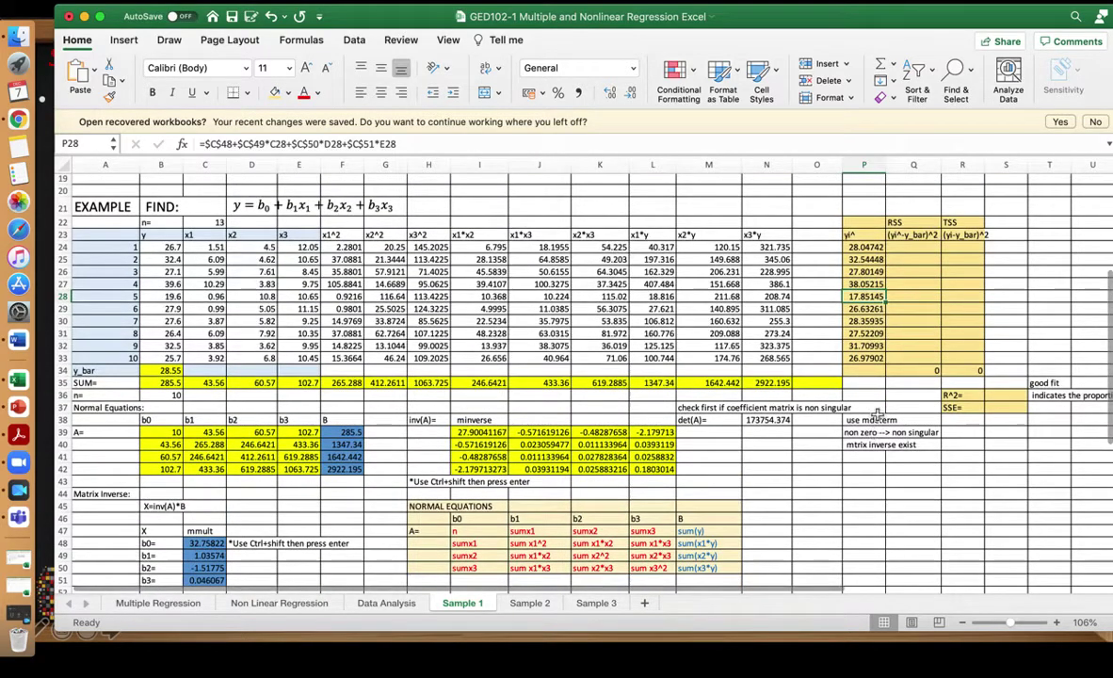
scroll(921, 284, up, 2)
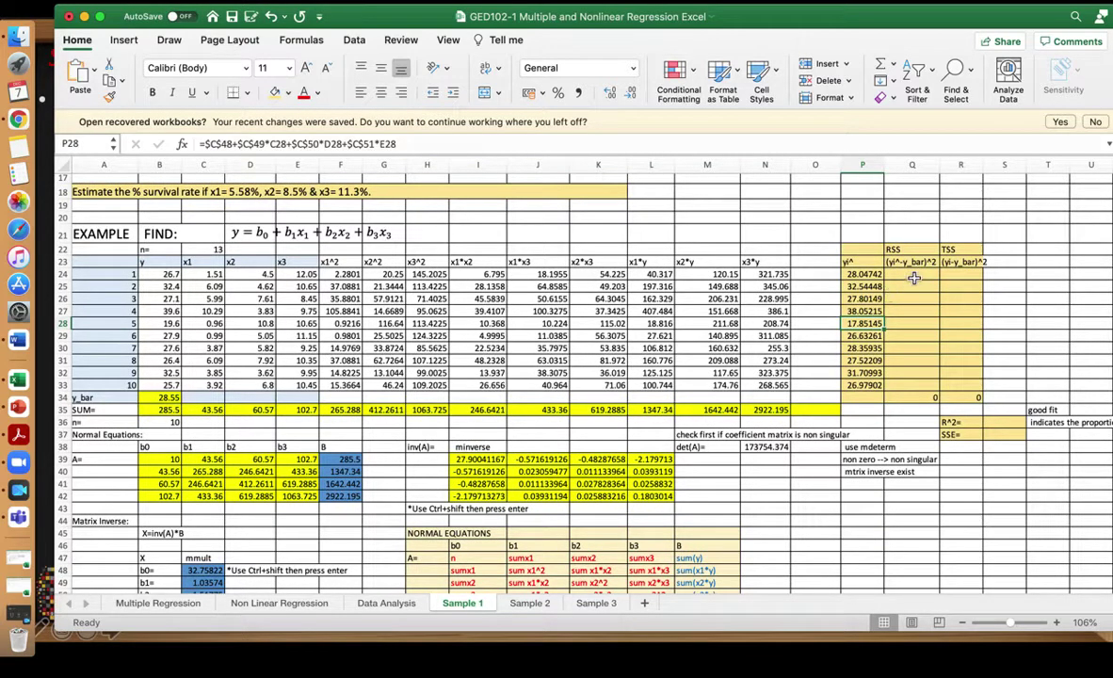
click(914, 275)
text(=()
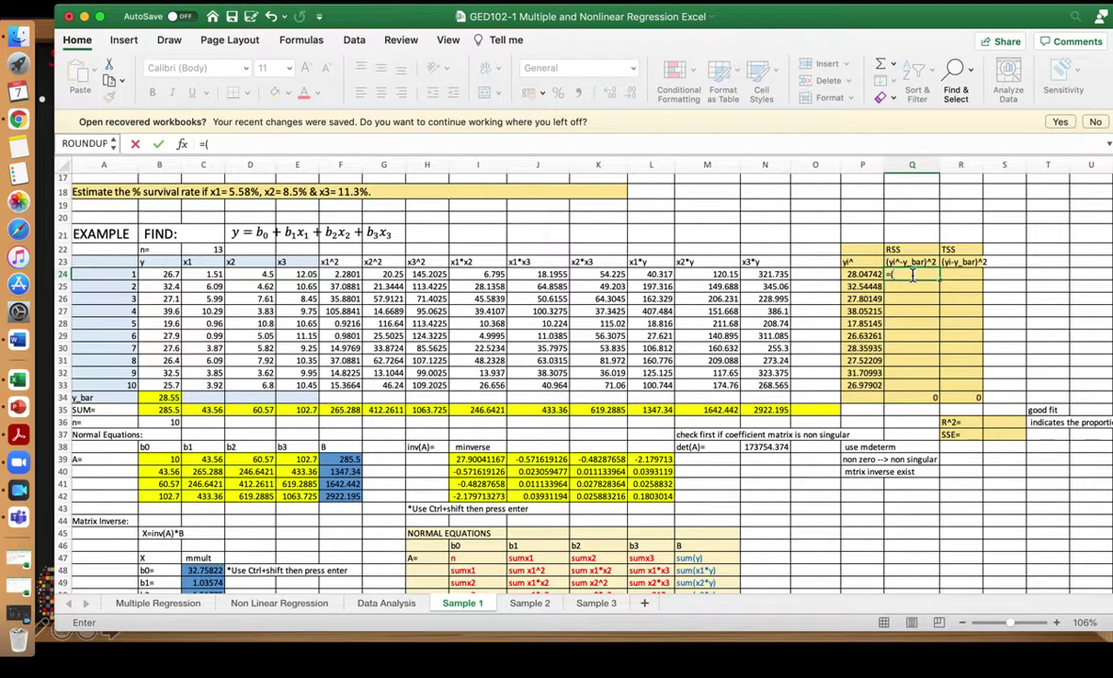
click(868, 279)
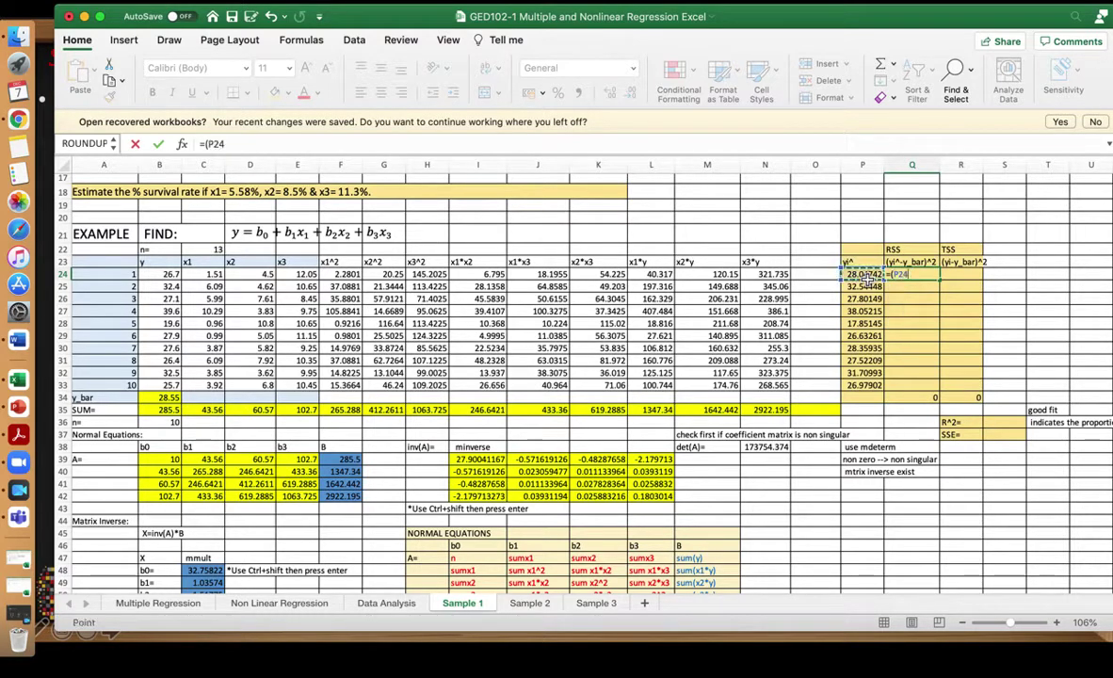
text(-)
scroll(377, 443, down, 1)
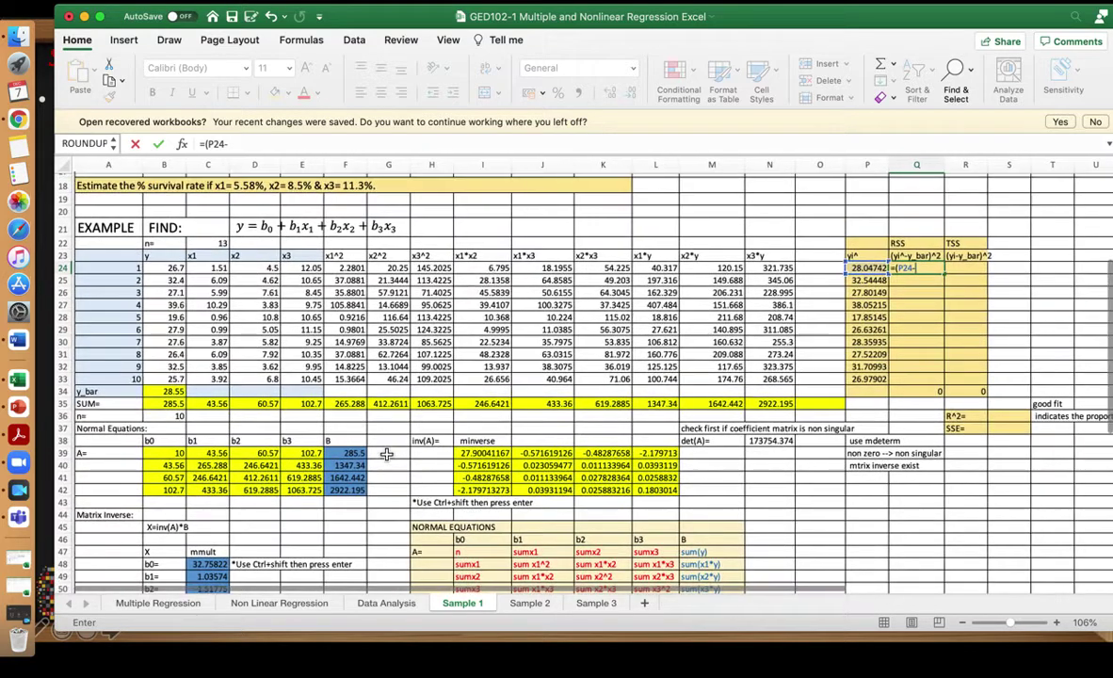
click(168, 392)
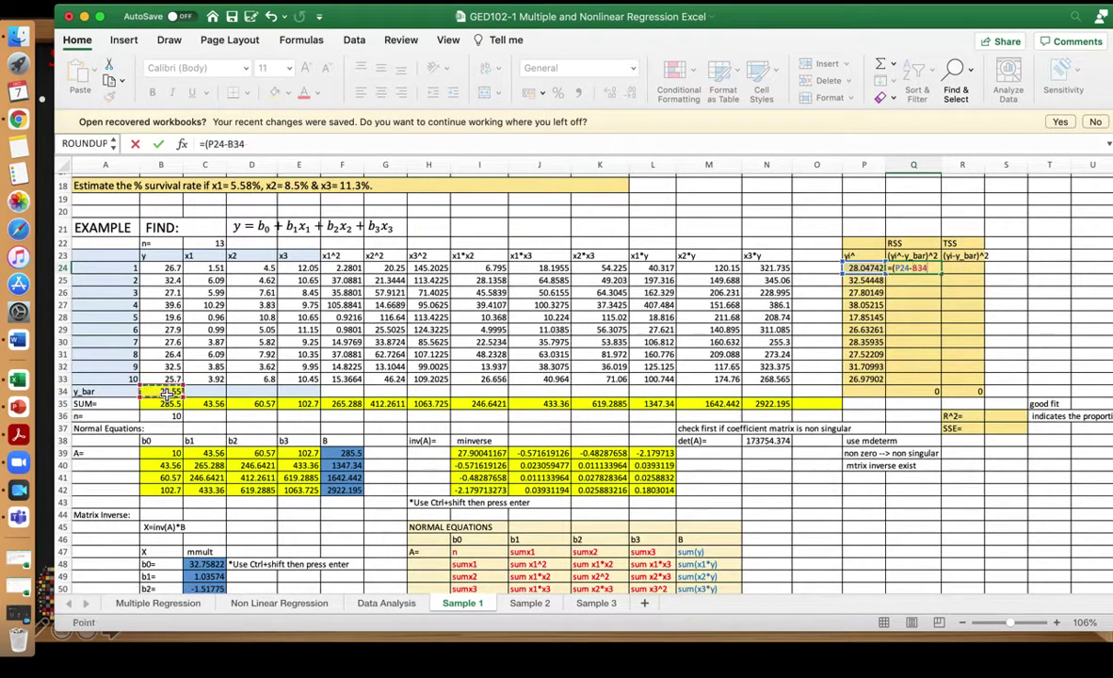
text()^2)
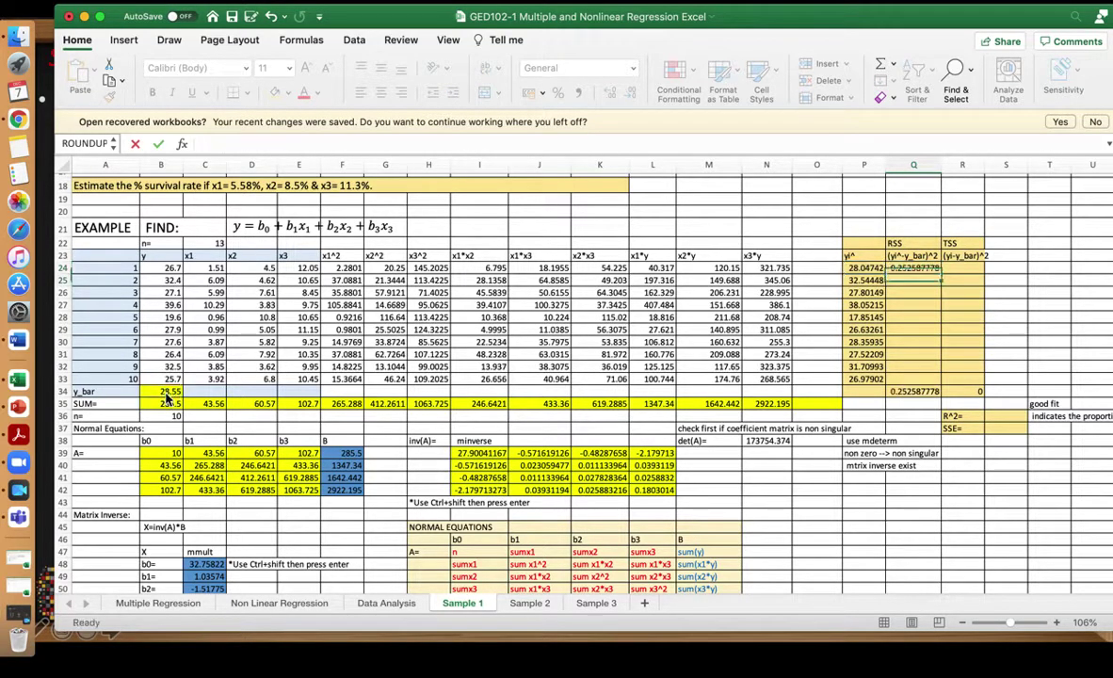
key(Return)
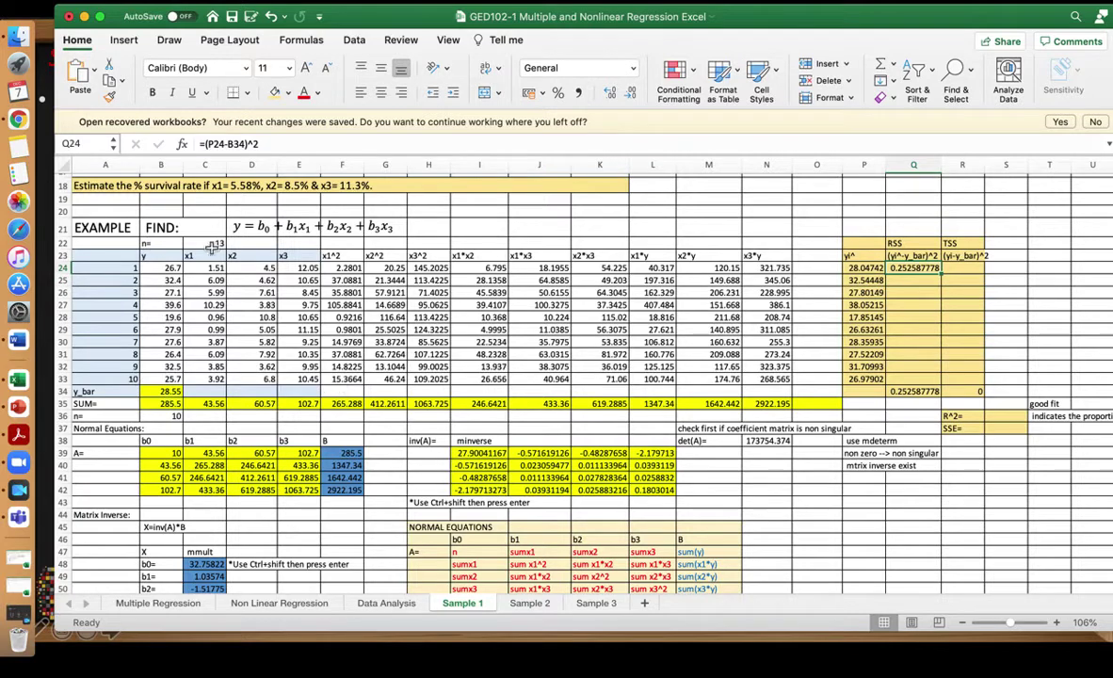
- Make the y_bar reference in the Q24 formula absolute, giving =(P24-$B$34)^2
click(228, 145)
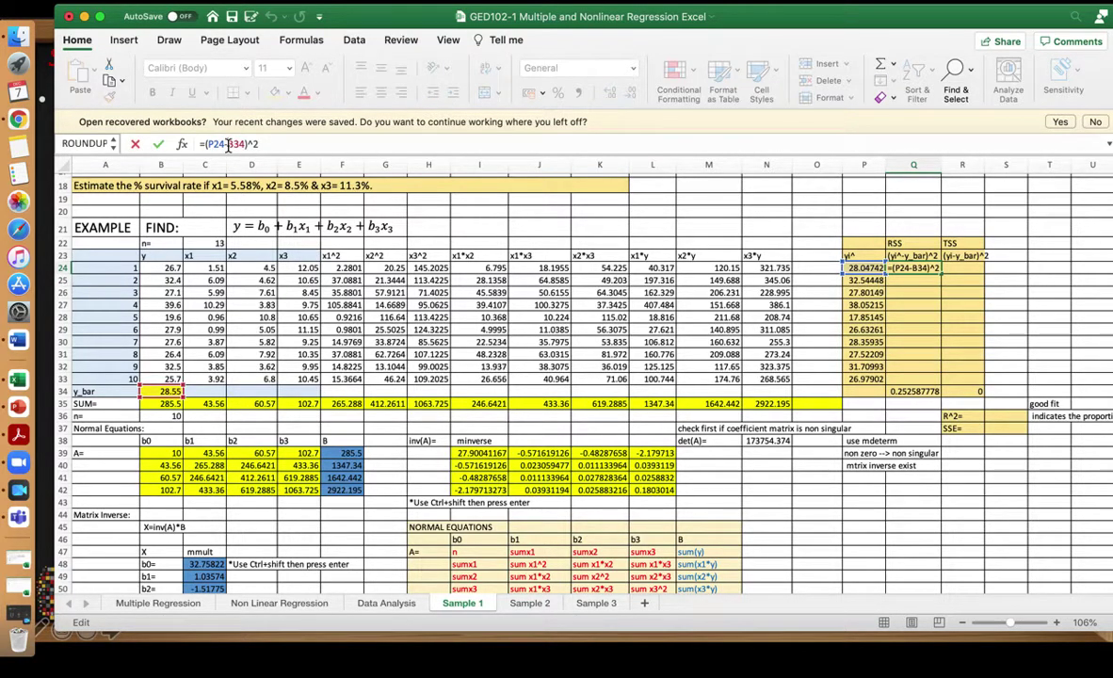
text($)
text($)
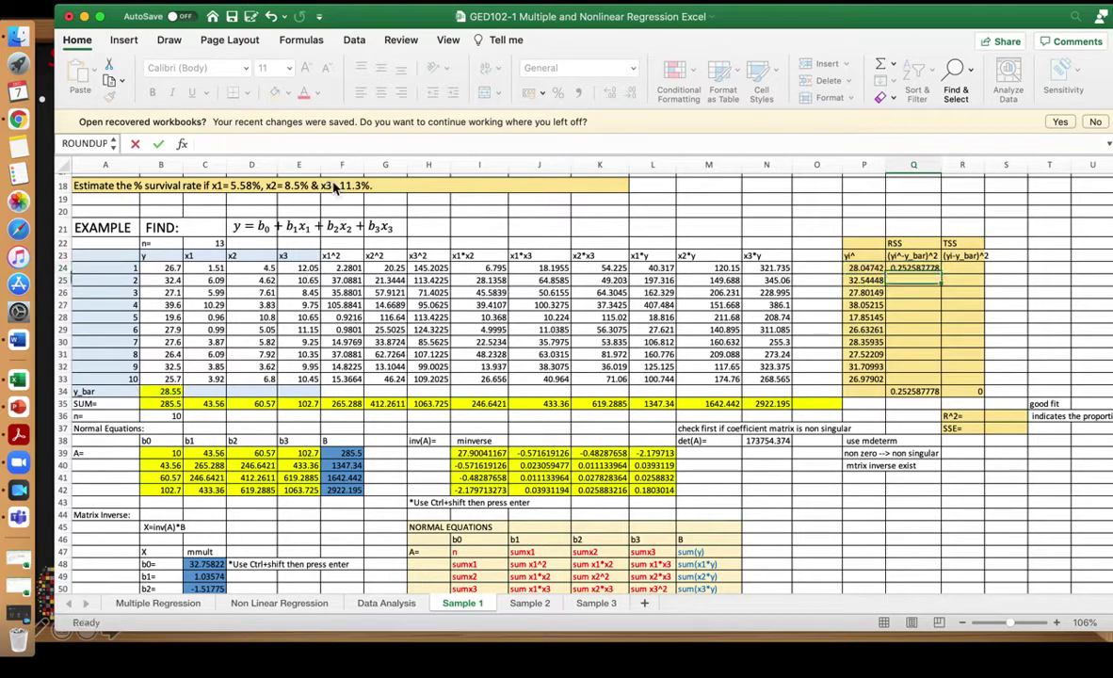
key(Return)
- Fill the RSS formula from Q24 down to Q33 and check the formula in Q24
click(917, 268)
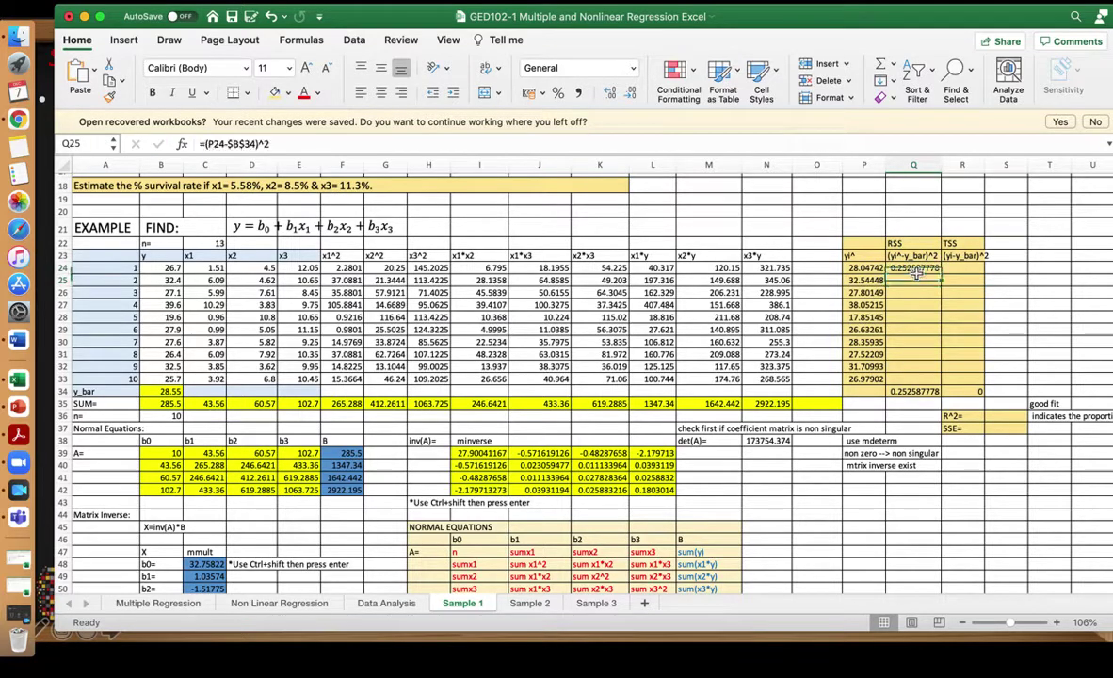
drag(940, 274, 948, 380)
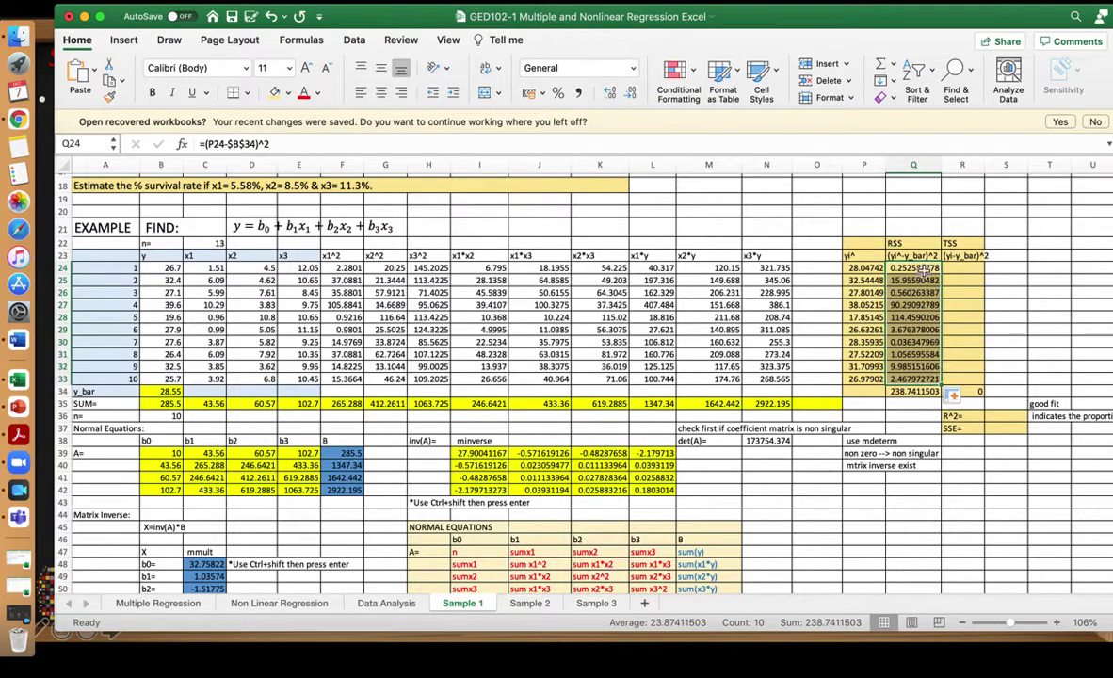
click(904, 269)
click(309, 145)
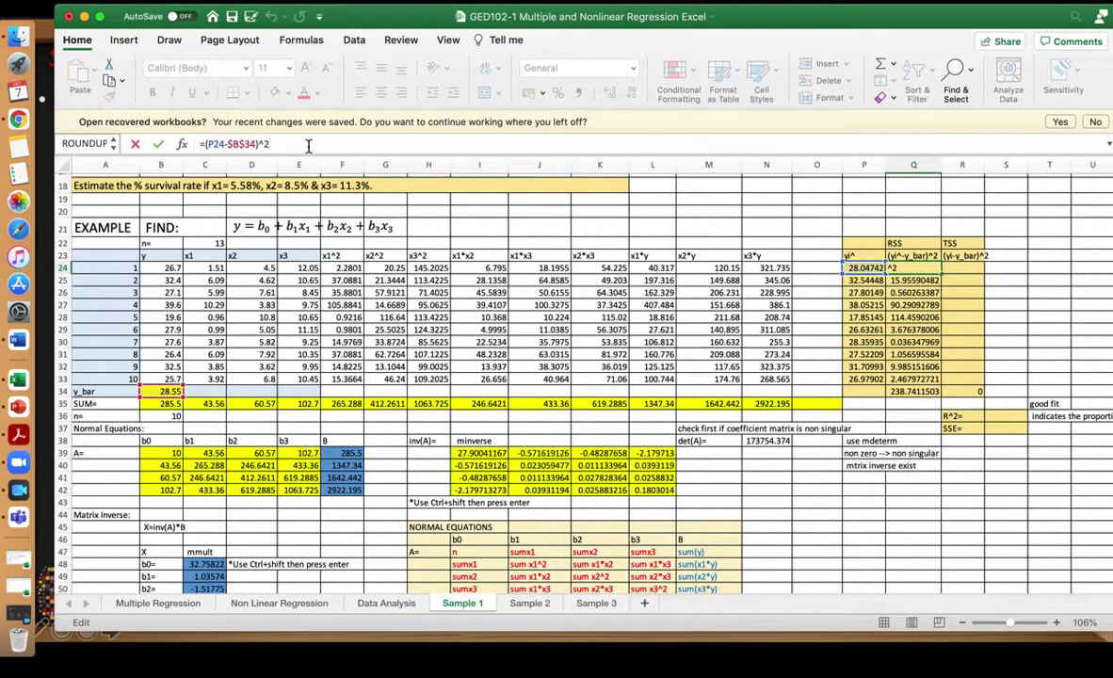
key(Return)
key(Down)
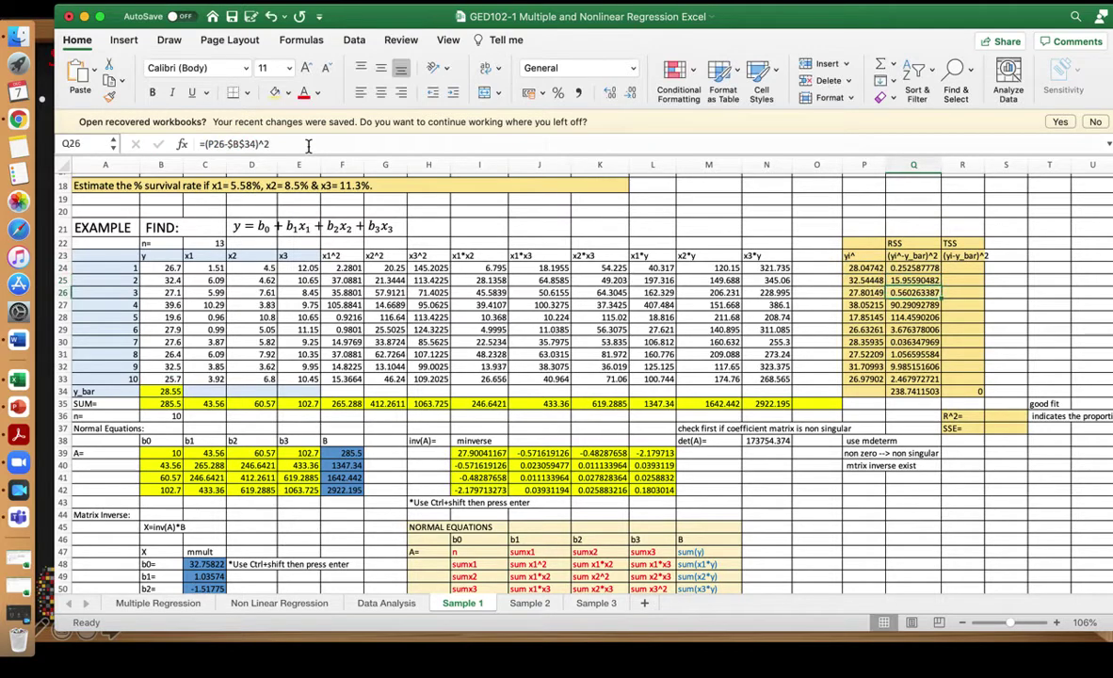
- Check the copied formula in Q26 and total the RSS column in Q34 with =SUM(Q24:Q33)
click(309, 145)
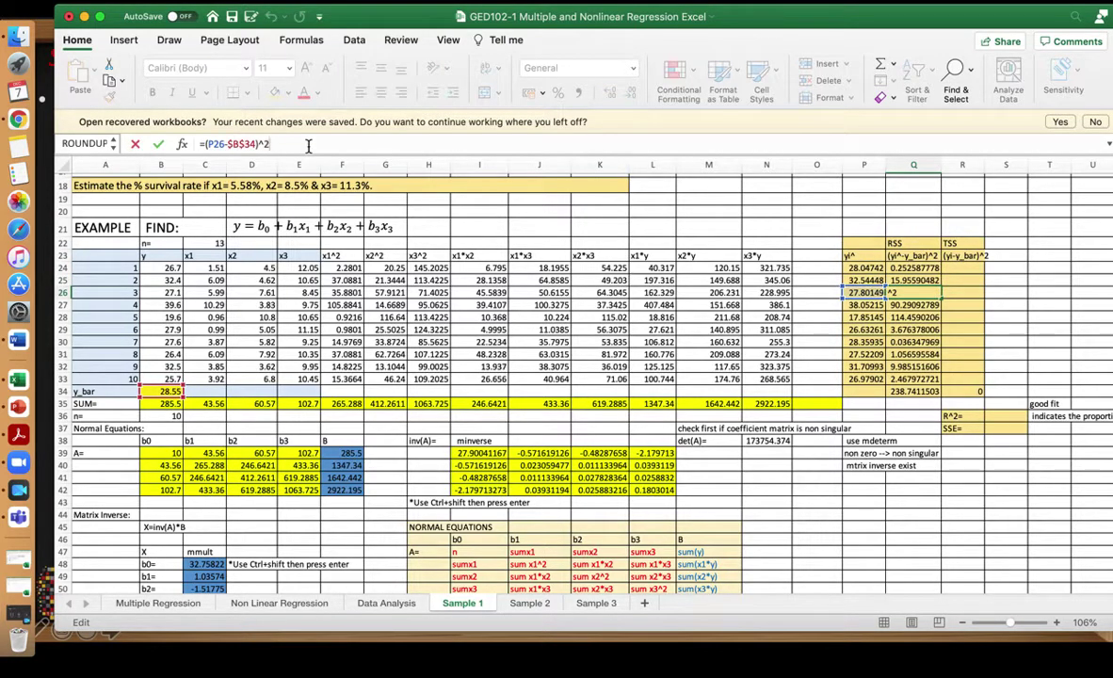
key(Return)
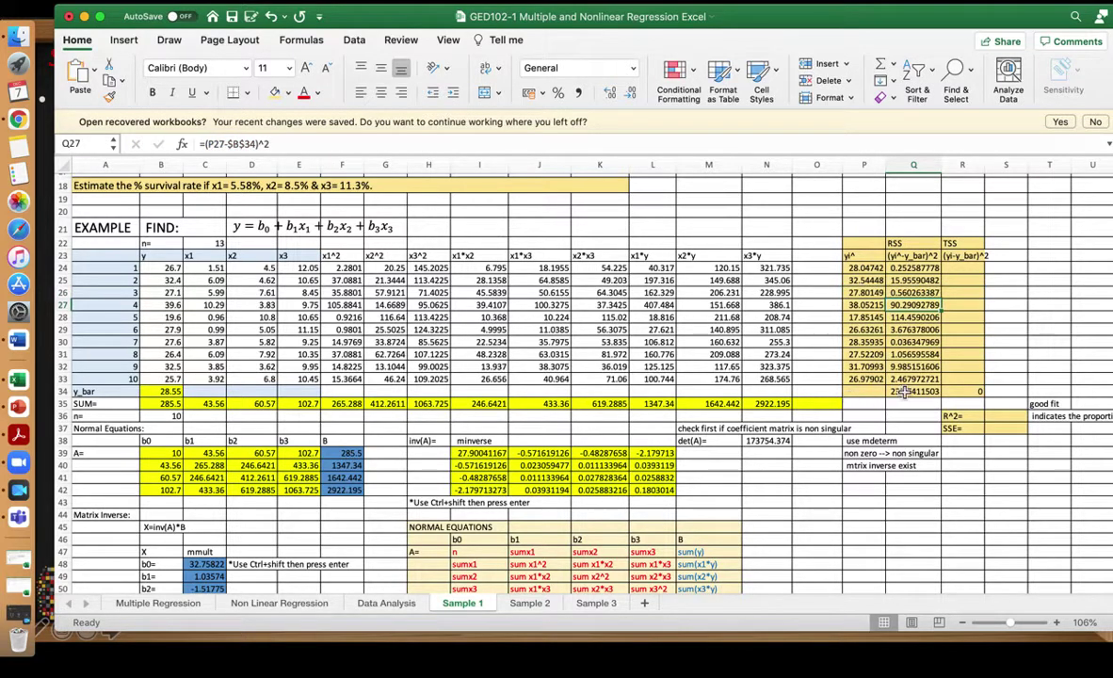
click(903, 392)
text(=sum)
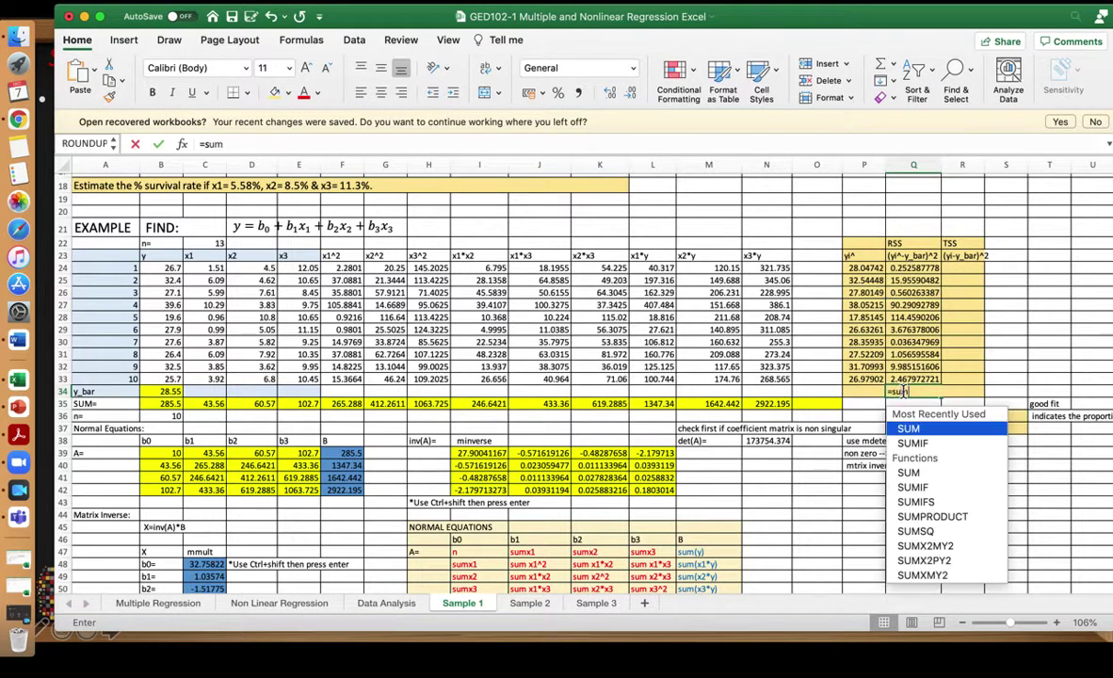
text(()
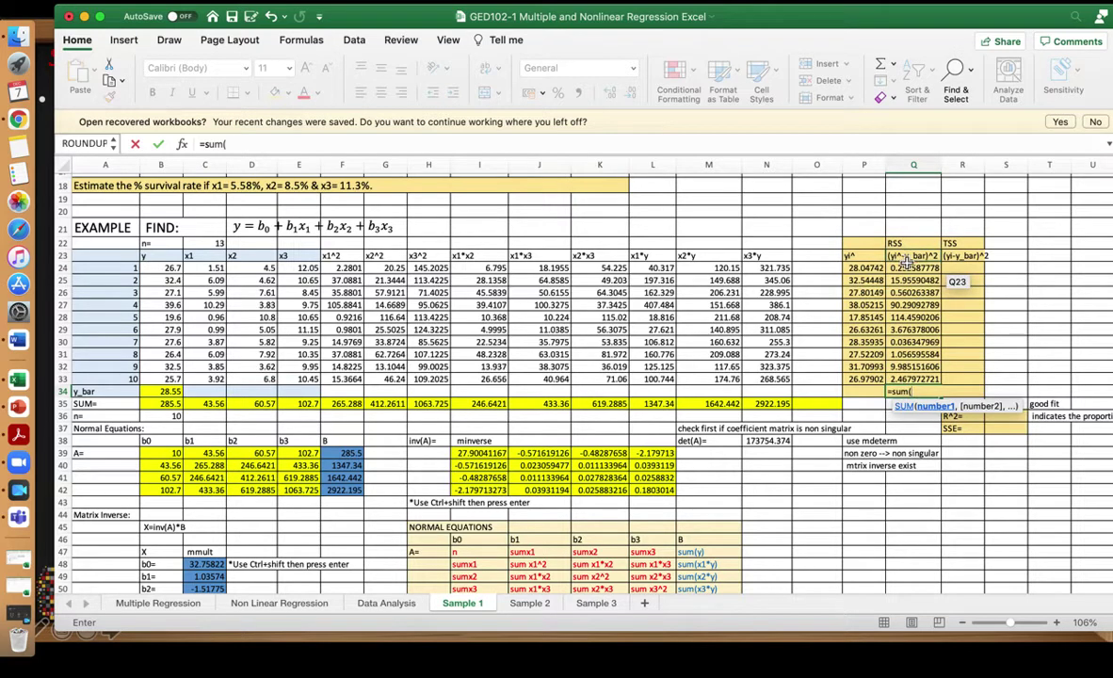
drag(907, 269, 907, 292)
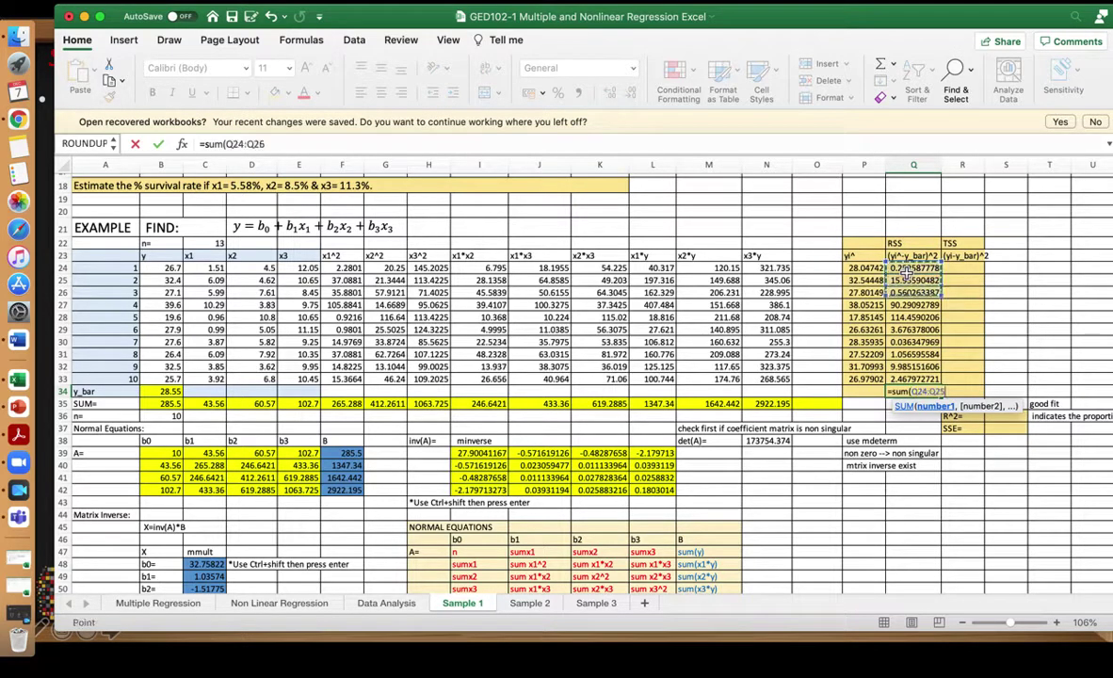
key(shift+Down)
key(shift+Down)
key(shift+Down)
key(shift+Down)
key(shift+Down)
key(shift+Down)
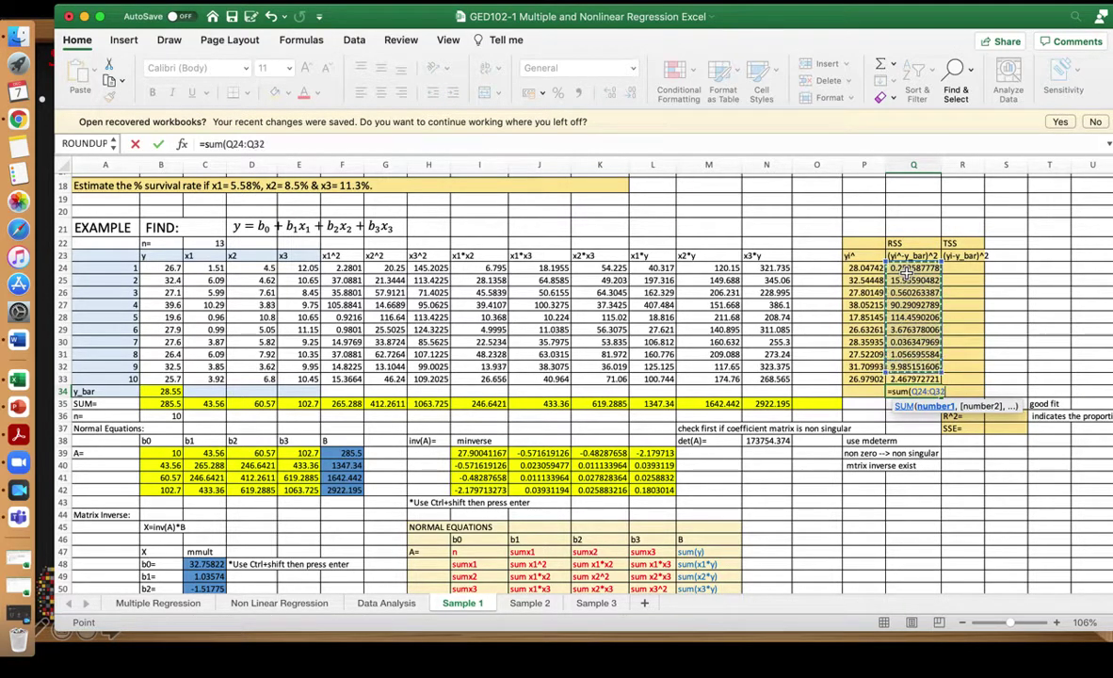
text())
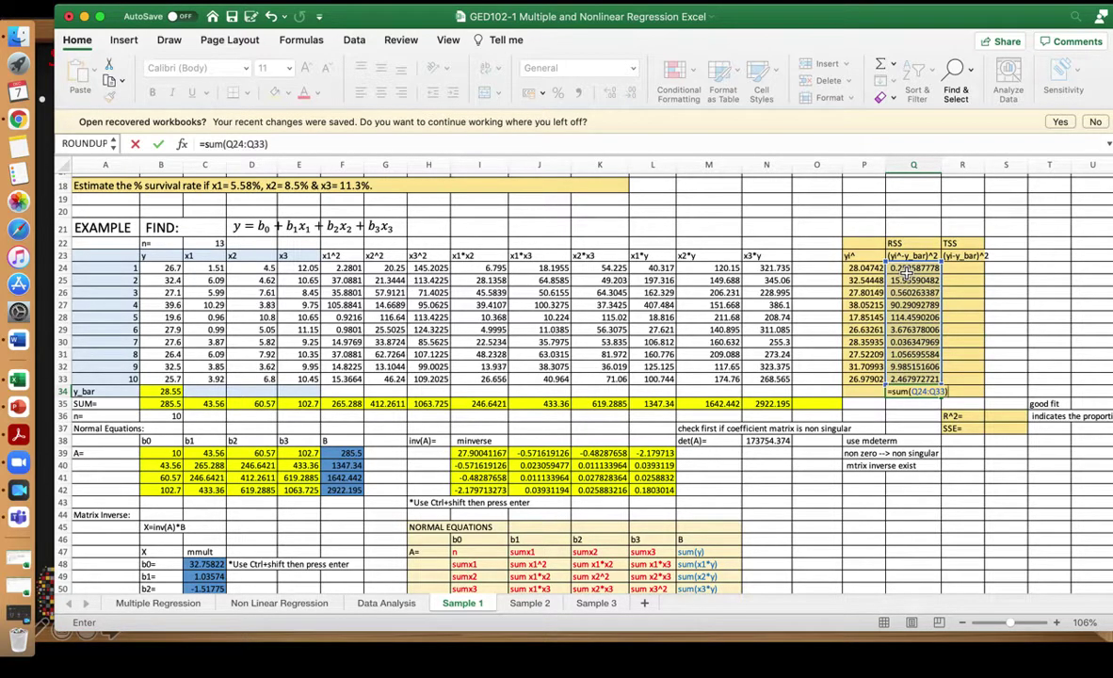
key(Return)
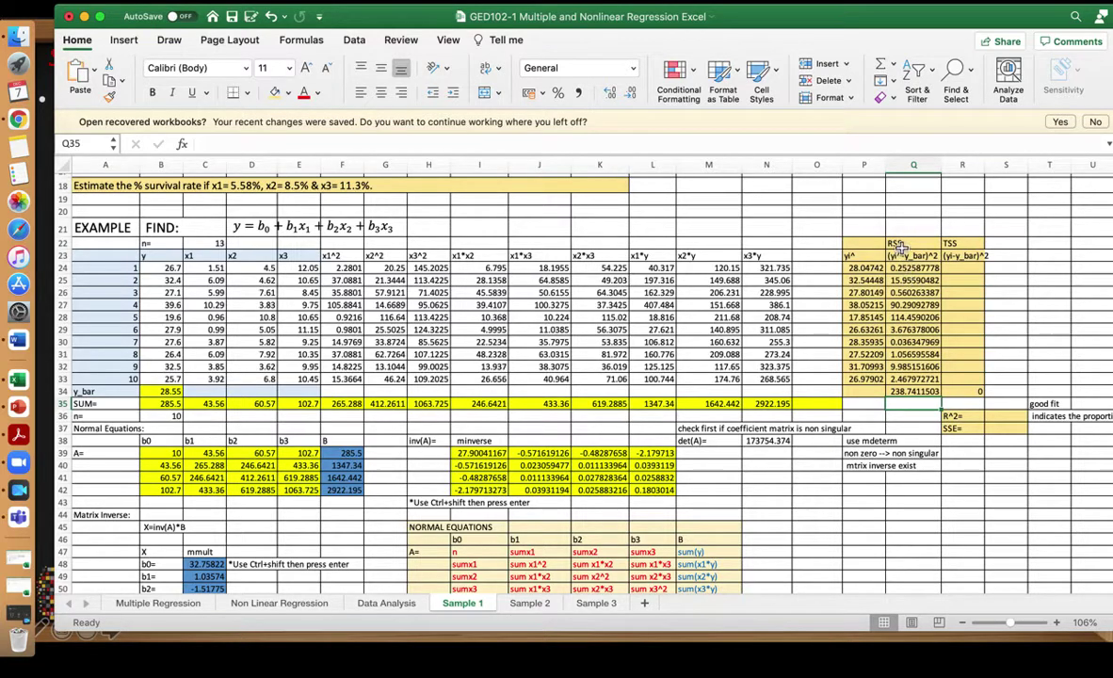
- Enter the squared deviation of yi from y_bar in cell R24 of the TSS column, as =(B24-B34)^2
click(964, 272)
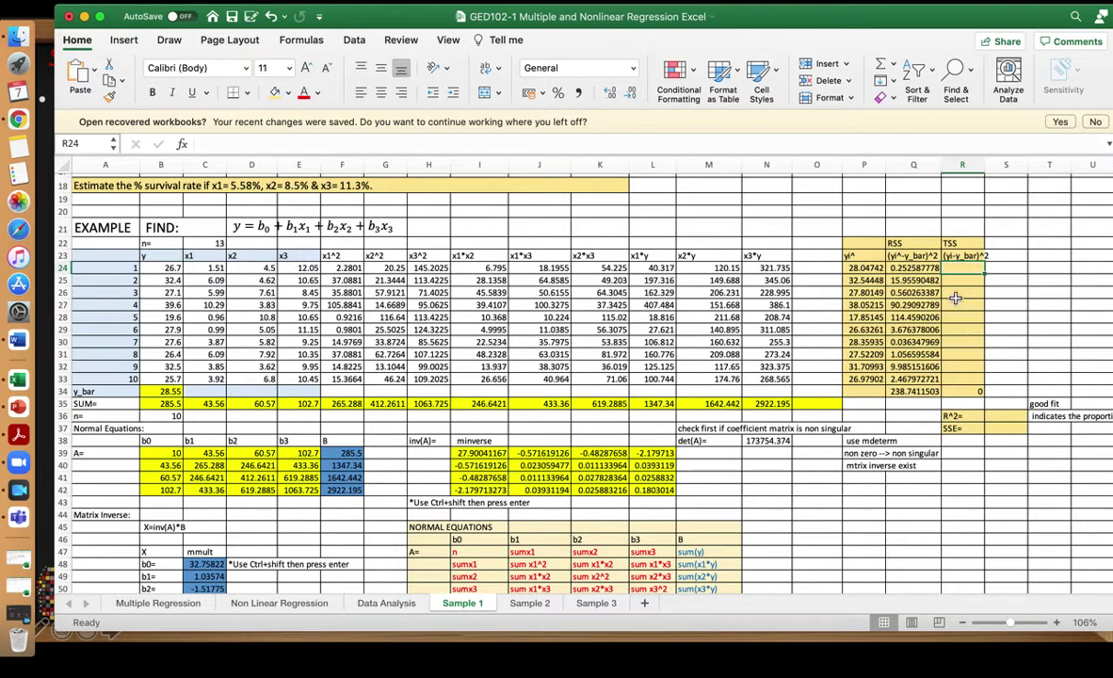
text(=()
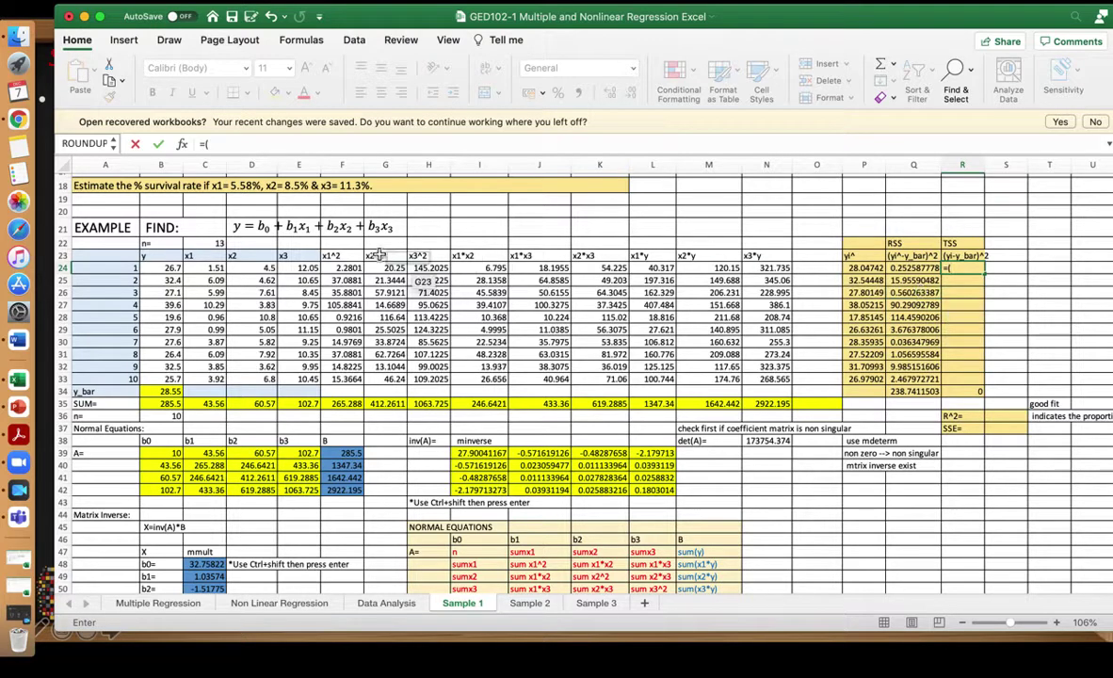
click(168, 271)
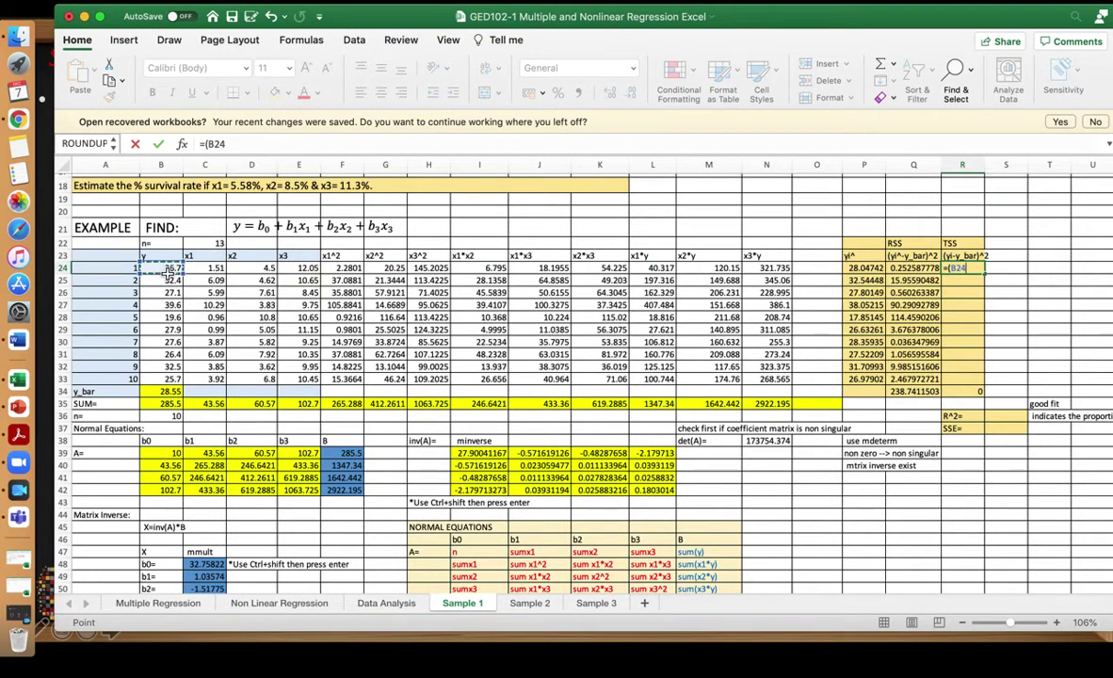
text(-)
click(169, 393)
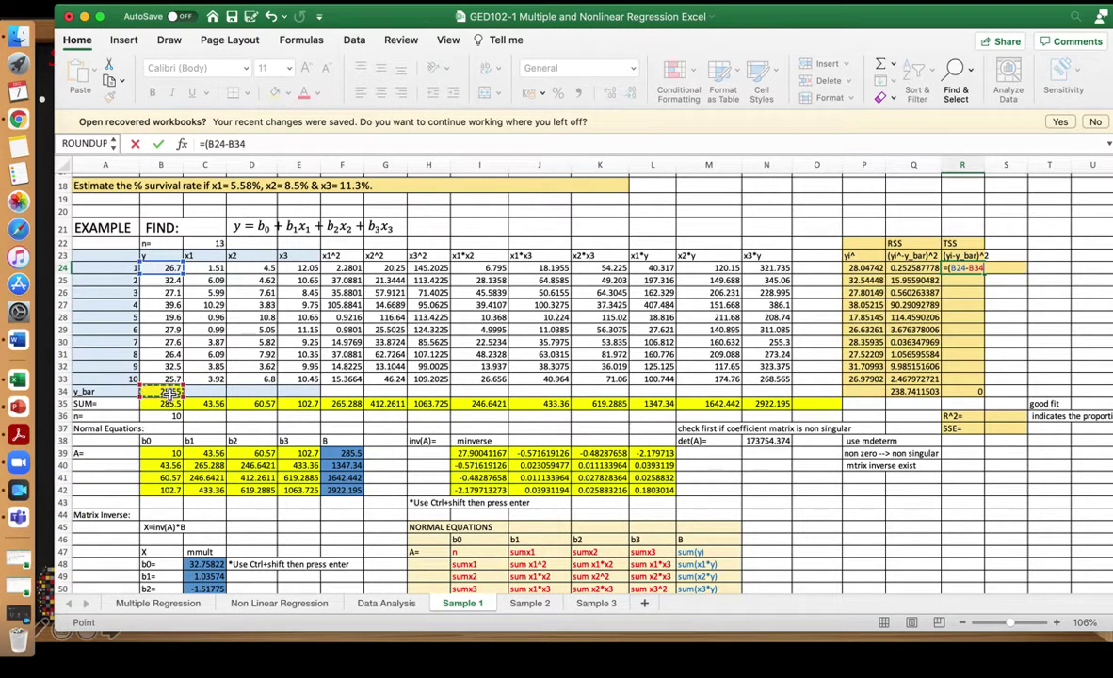
text()^2)
key(Return)
key(Up)
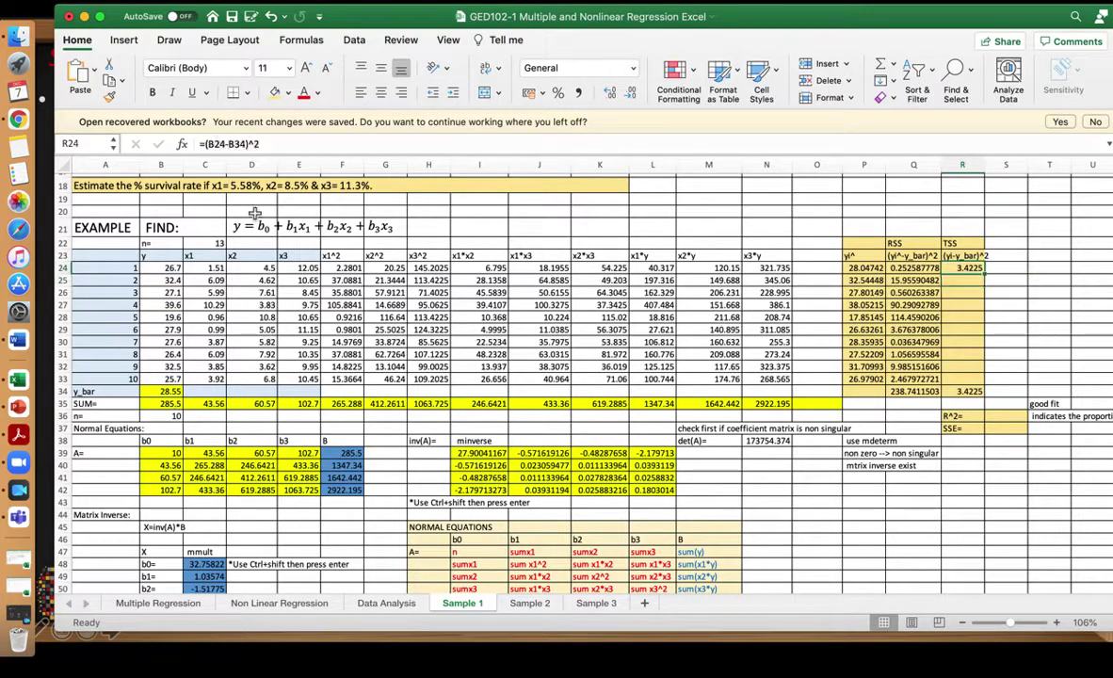
- Make the y_bar reference in R24 absolute, giving =(B24-$B$34)^2, and fill the formula down to R33
click(228, 145)
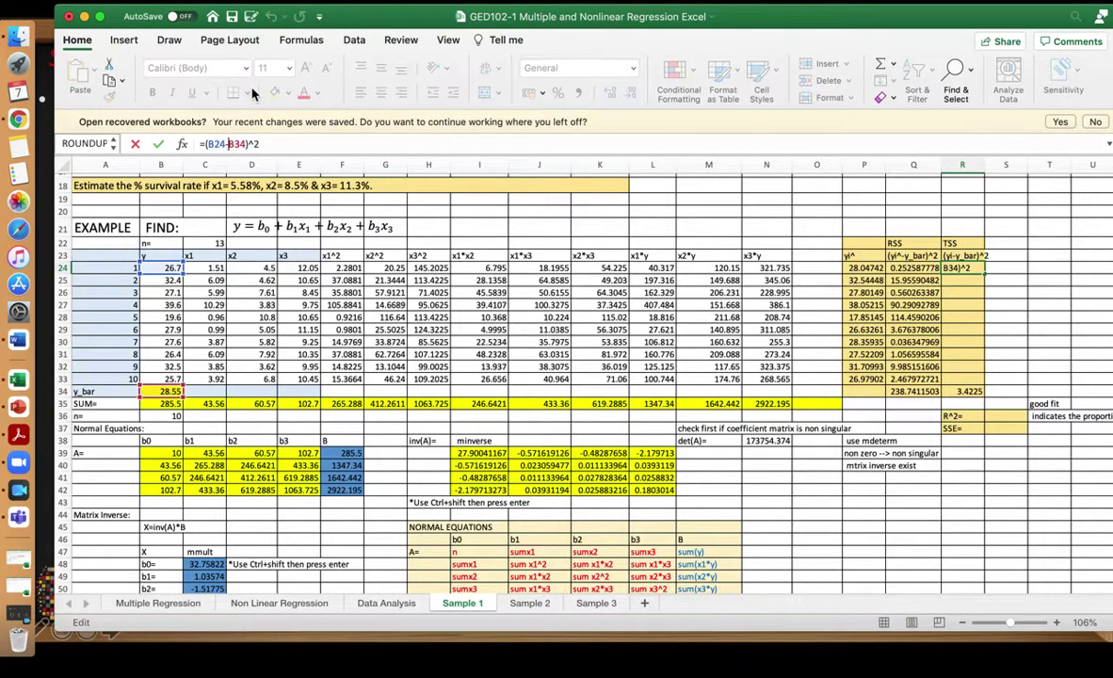
text($B$)
key(Return)
click(976, 268)
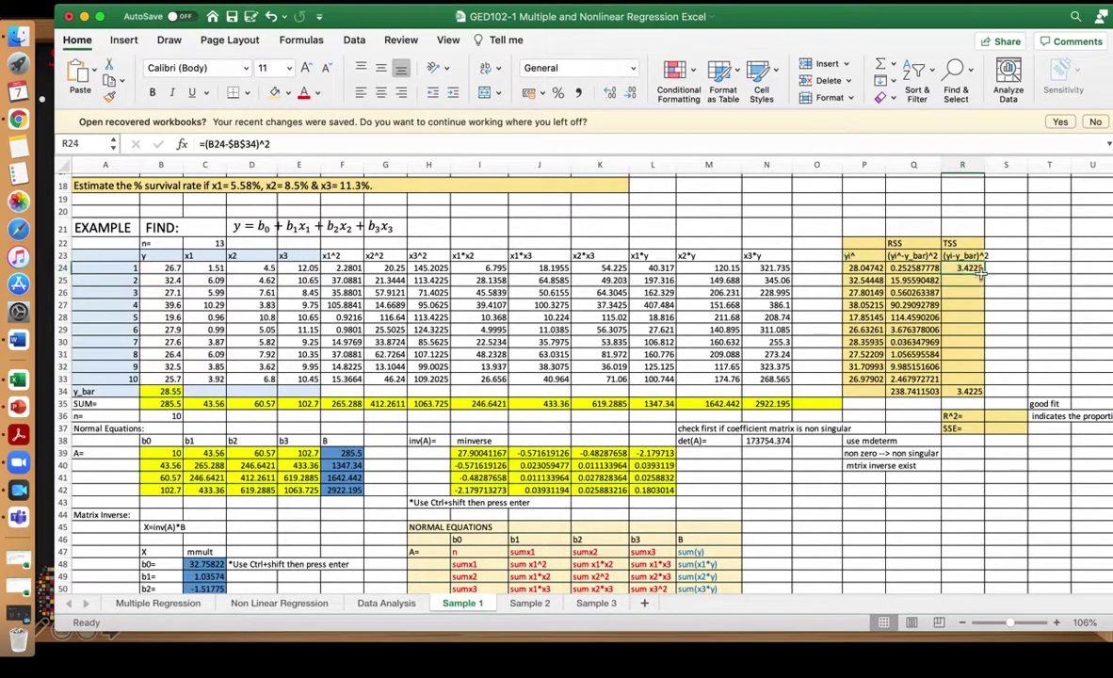
drag(983, 273, 987, 379)
- Total the TSS column in R34 with =SUM(R24:R33)
click(969, 393)
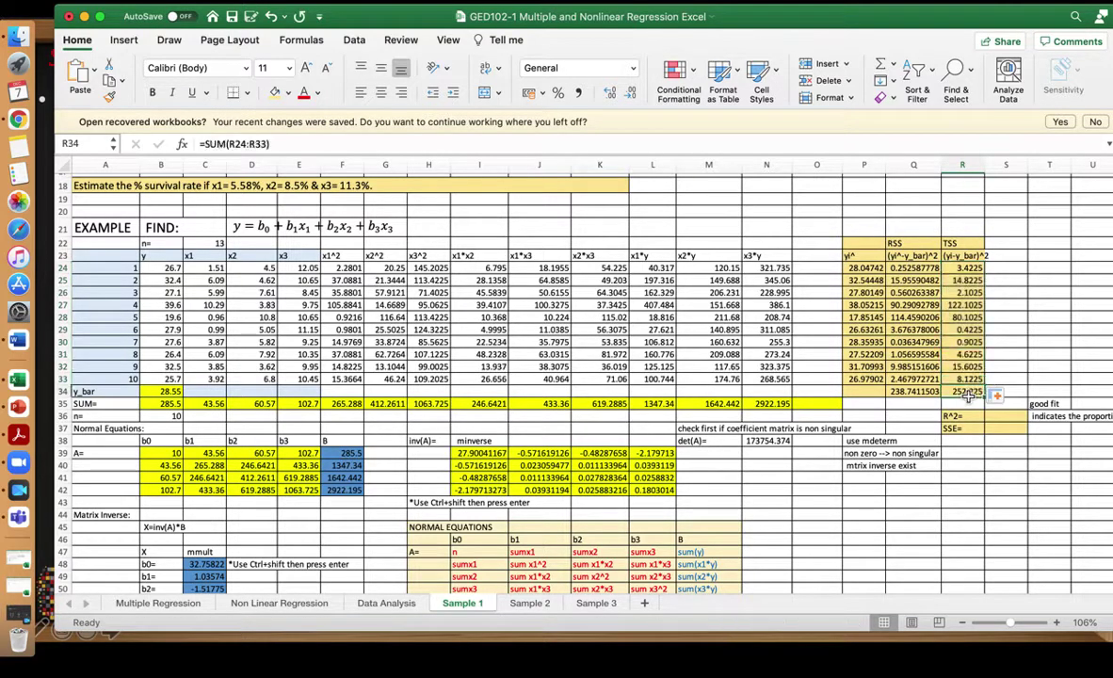
text(=sum()
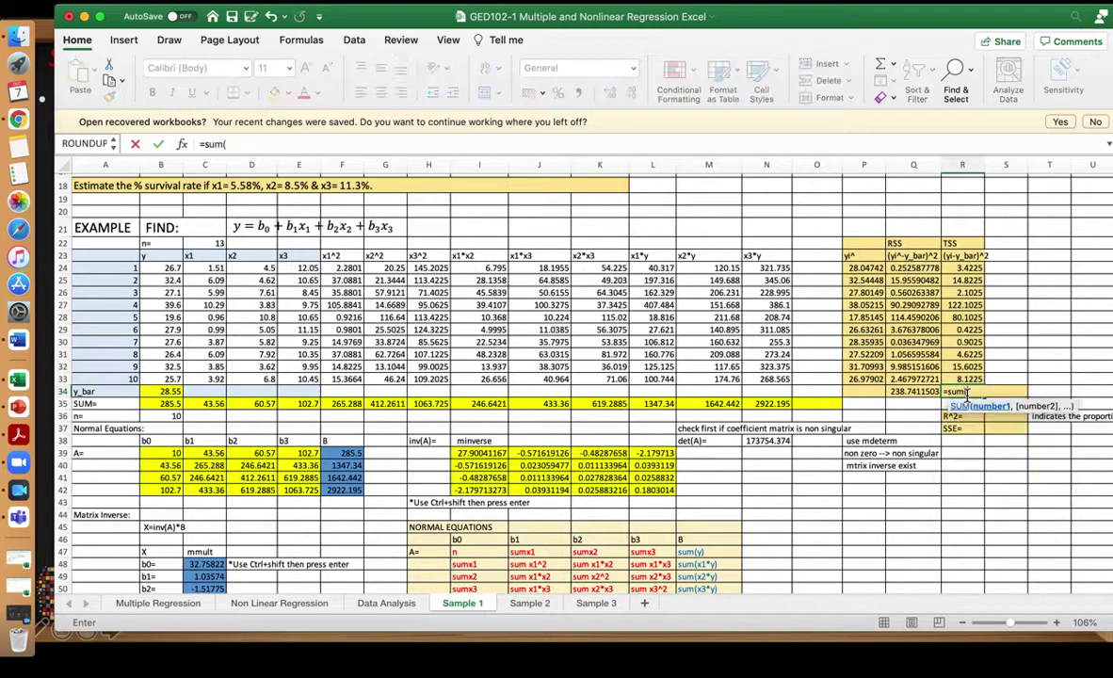
click(970, 275)
key(shift+Down)
key(shift+Down)
key(shift+Down)
key(shift+Down)
key(shift+Down)
key(shift+Down)
key(shift+Down)
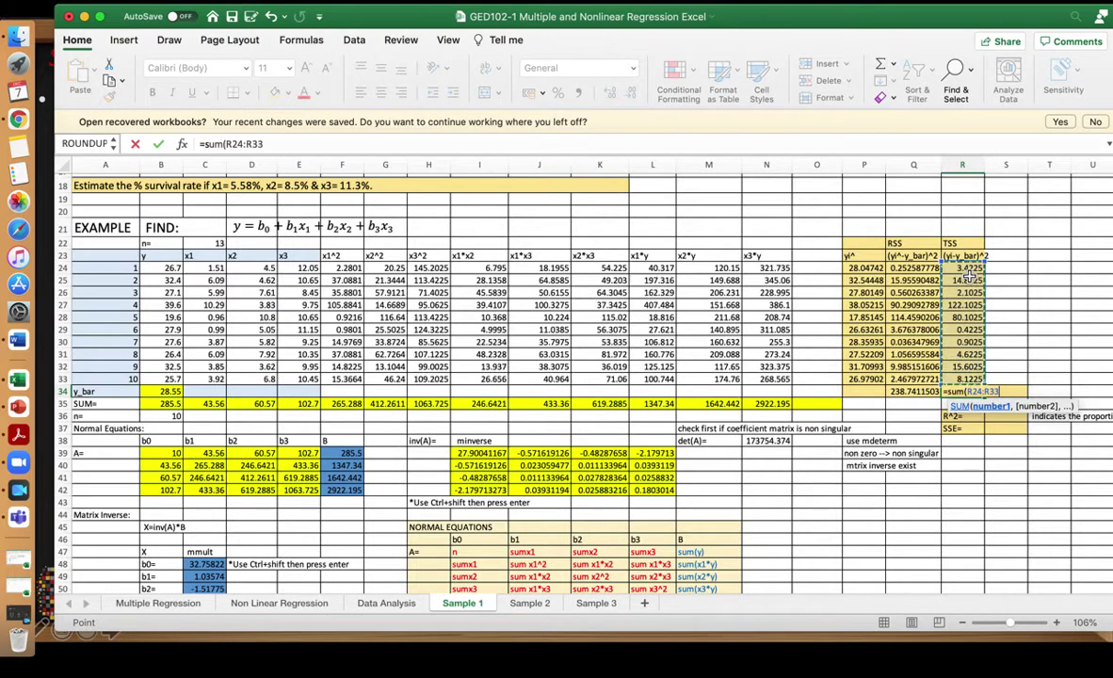
key(shift+Down)
key(shift+Down)
text())
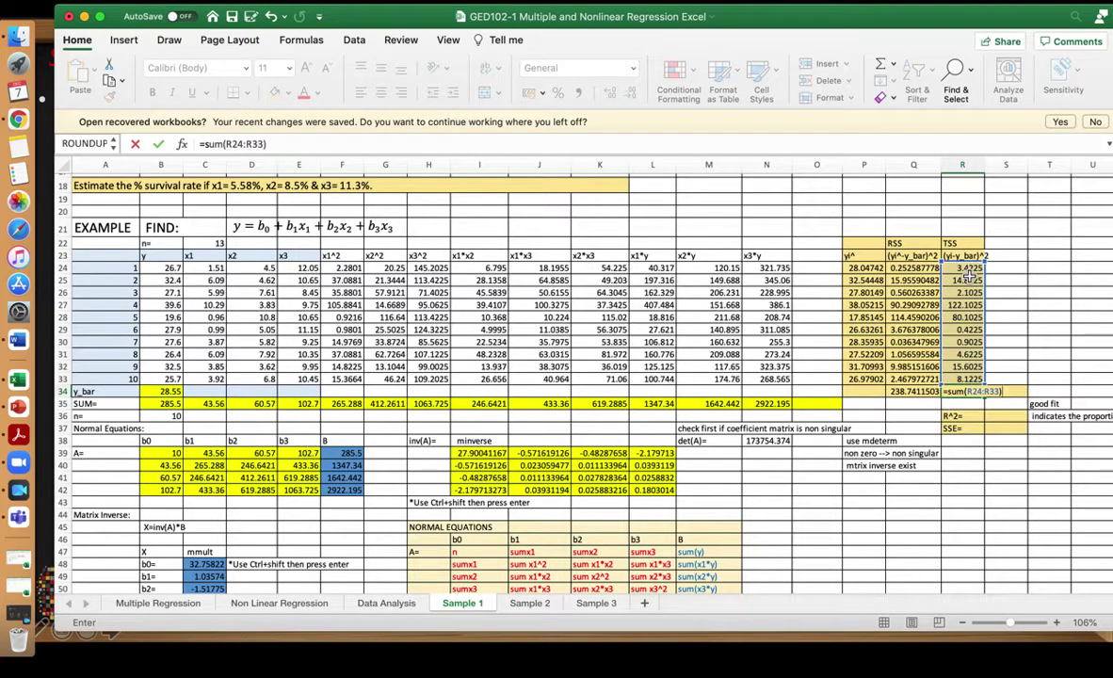
key(Return)
key(Up)
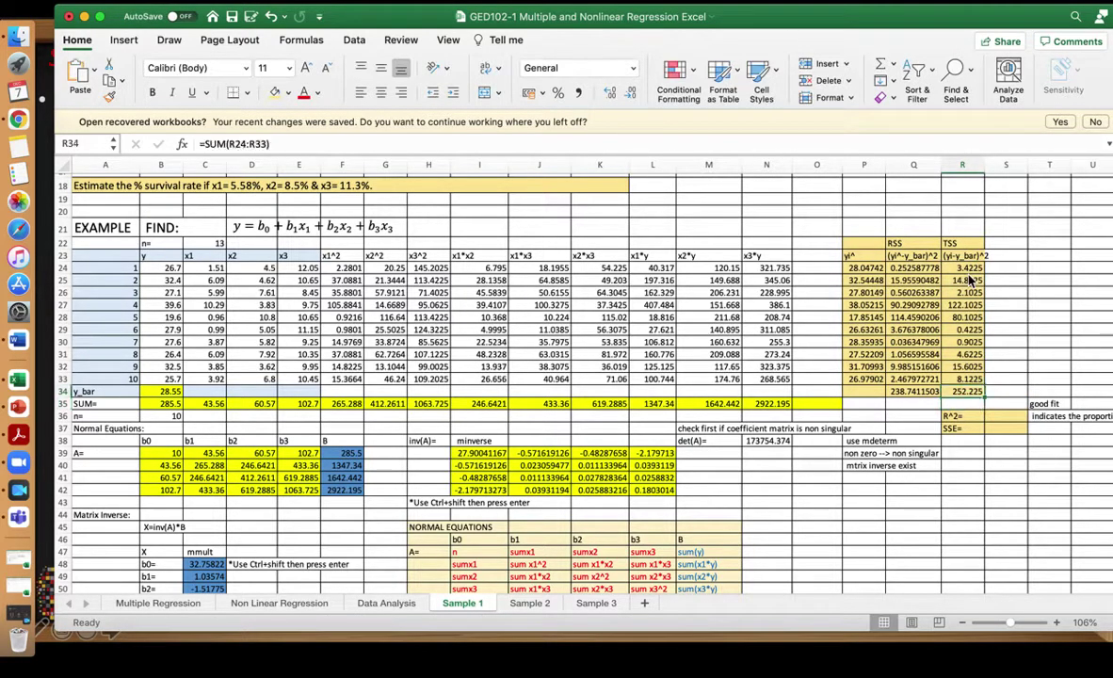
- Calculate R^2 in cell S36 by dividing the RSS total by the TSS total, as =Q34/R34
key(Down)
key(Down)
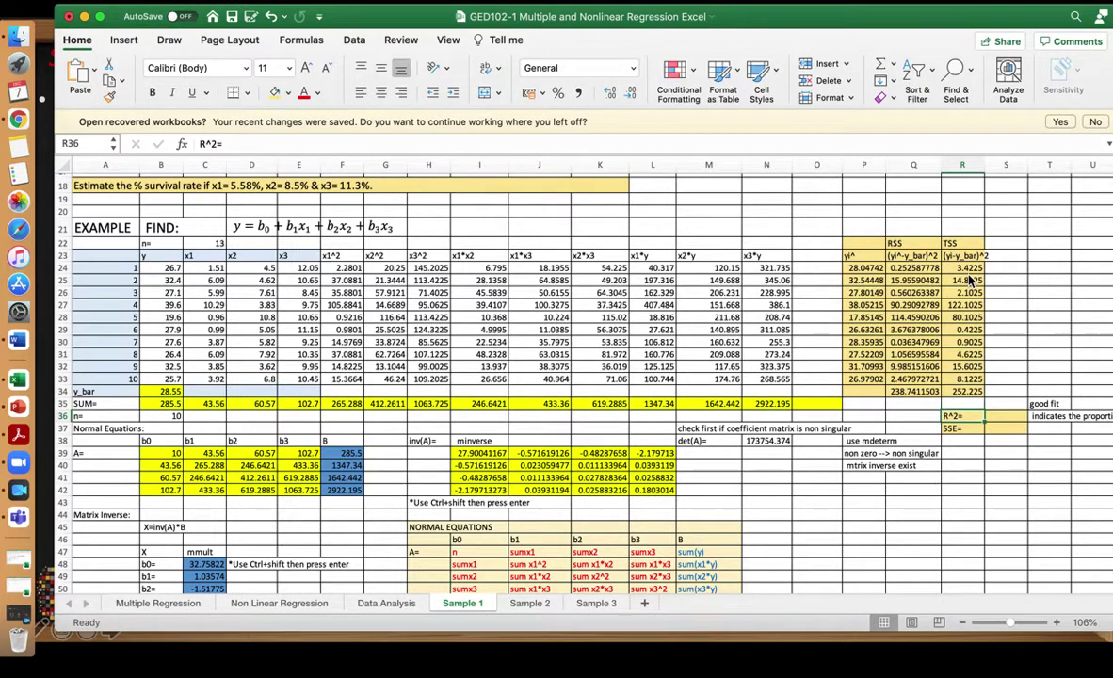
scroll(1026, 273, right, 2)
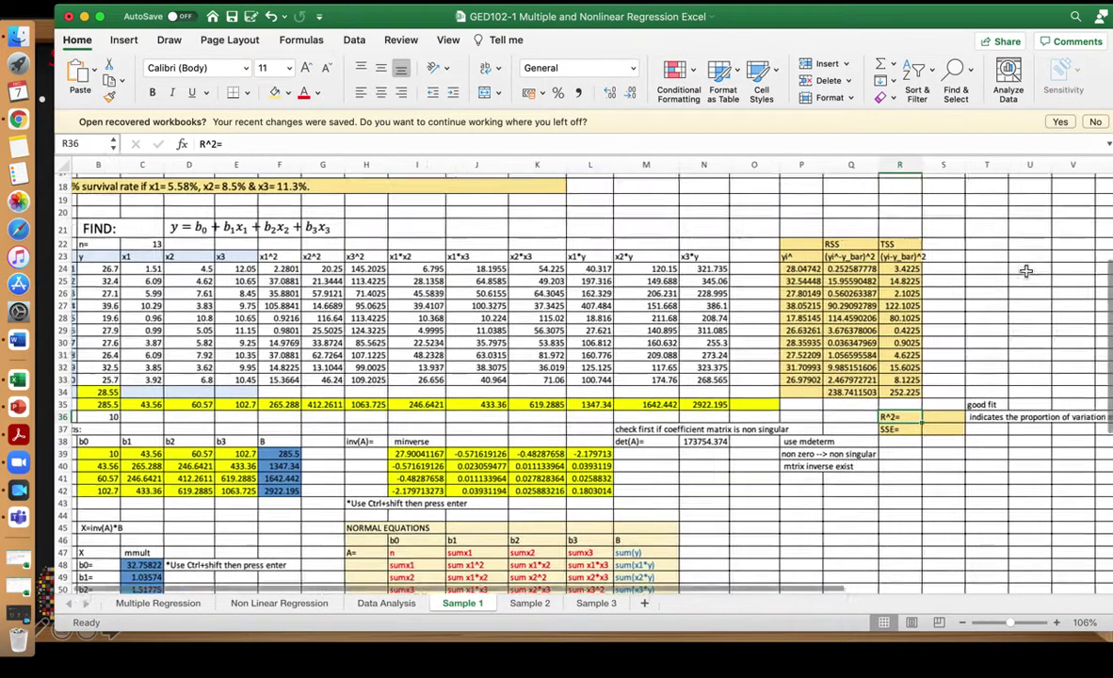
key(Right)
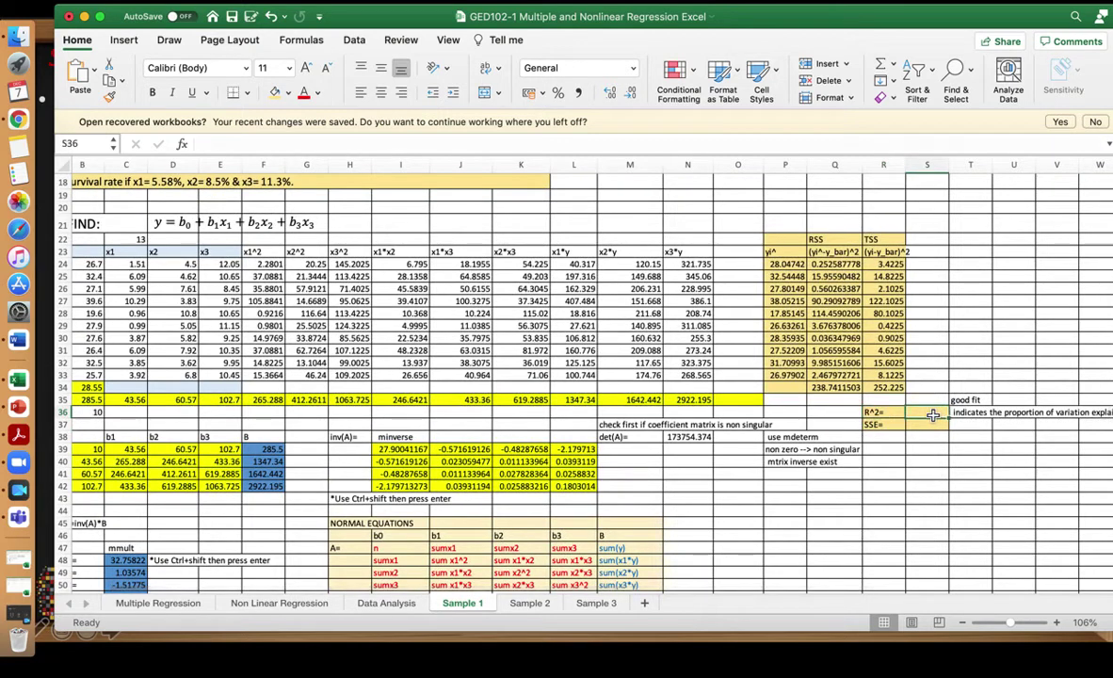
text(=)
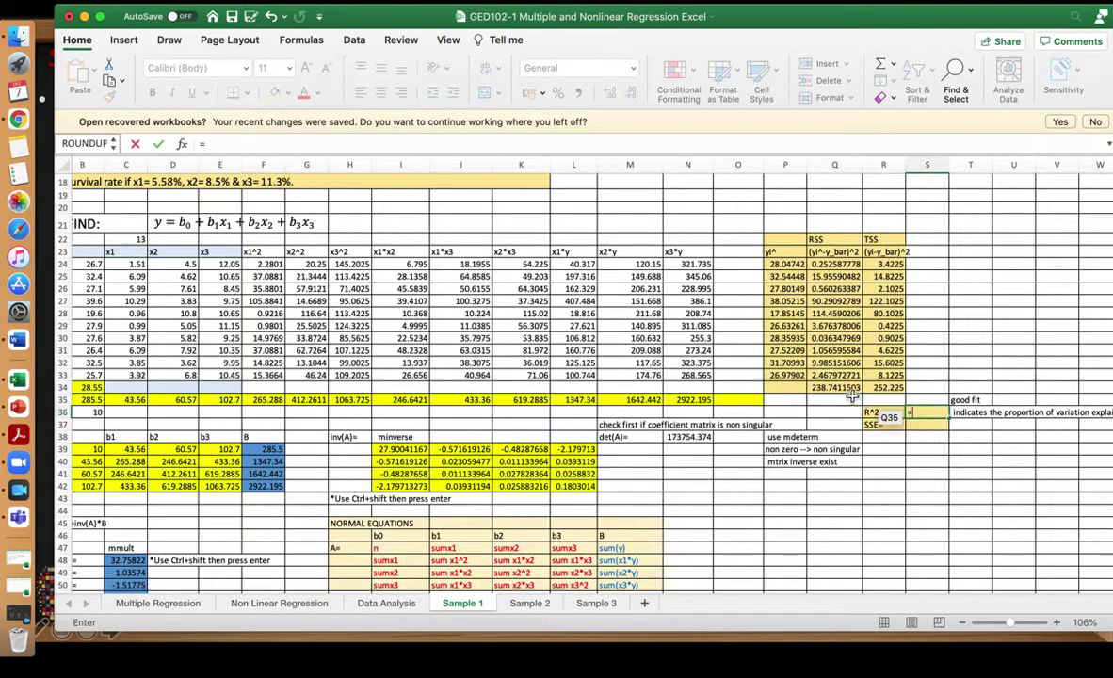
click(849, 389)
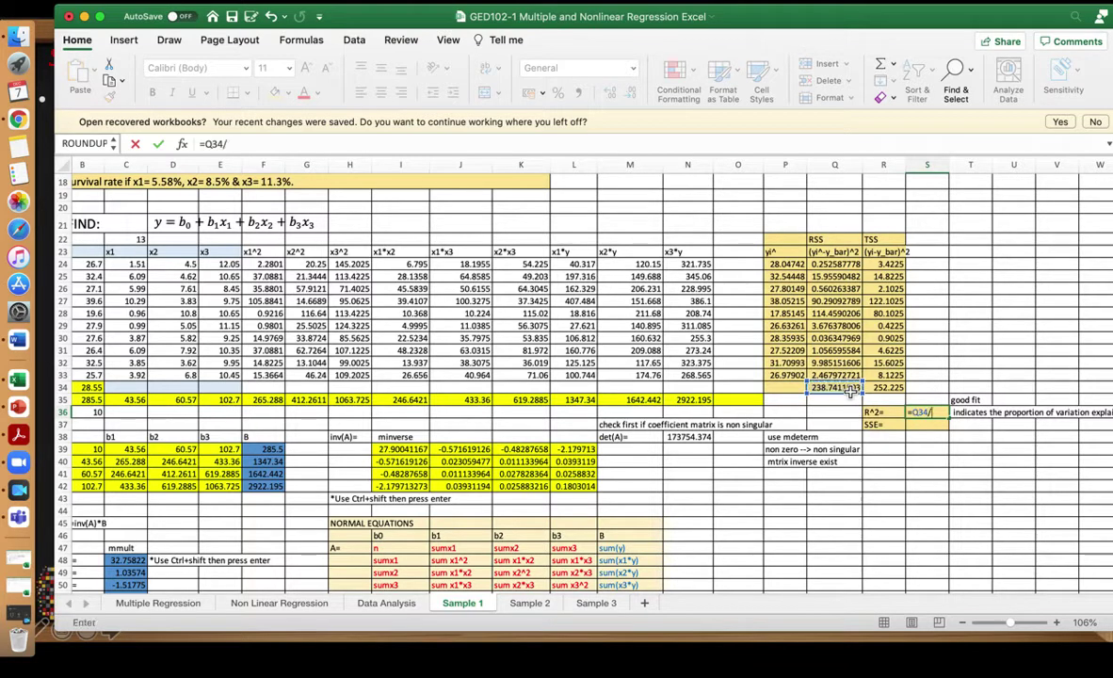
text(/)
click(886, 389)
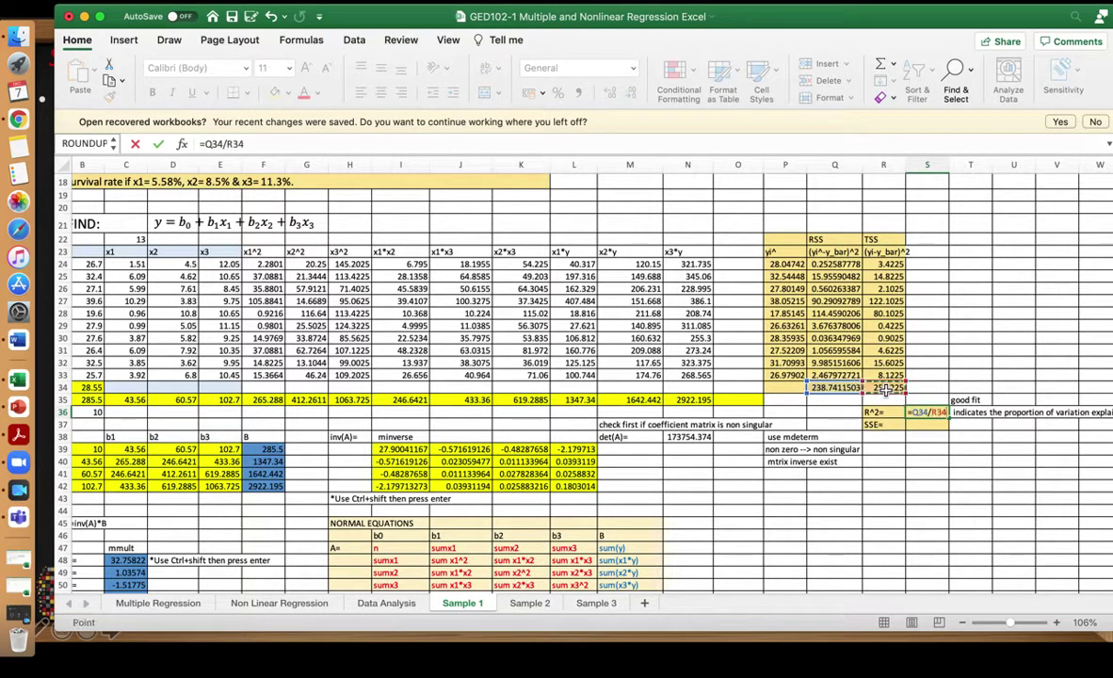
key(Return)
key(Up)
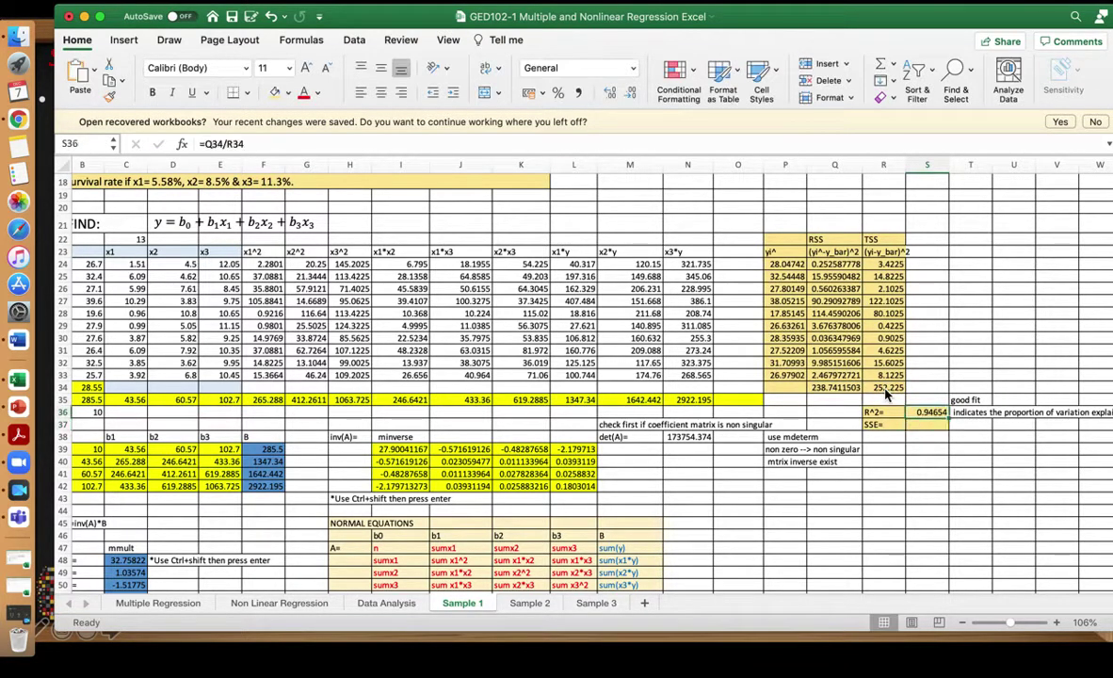
- Enter 94.56% in cell U35 beside the "good fit" note
scroll(887, 396, right, 3)
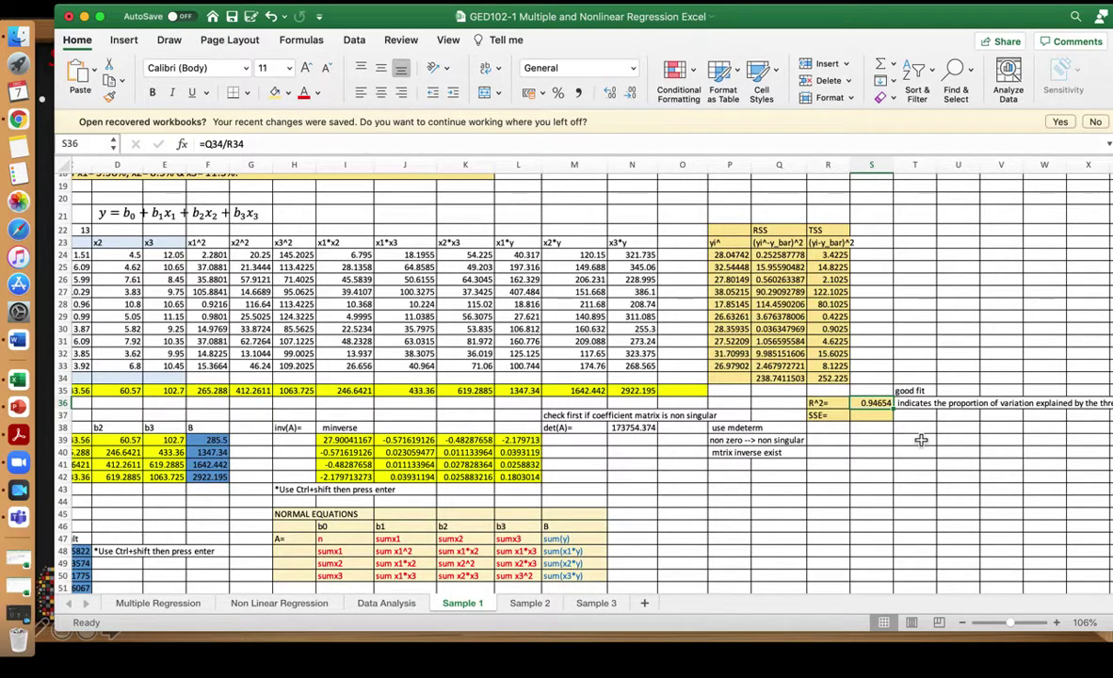
double_click(953, 392)
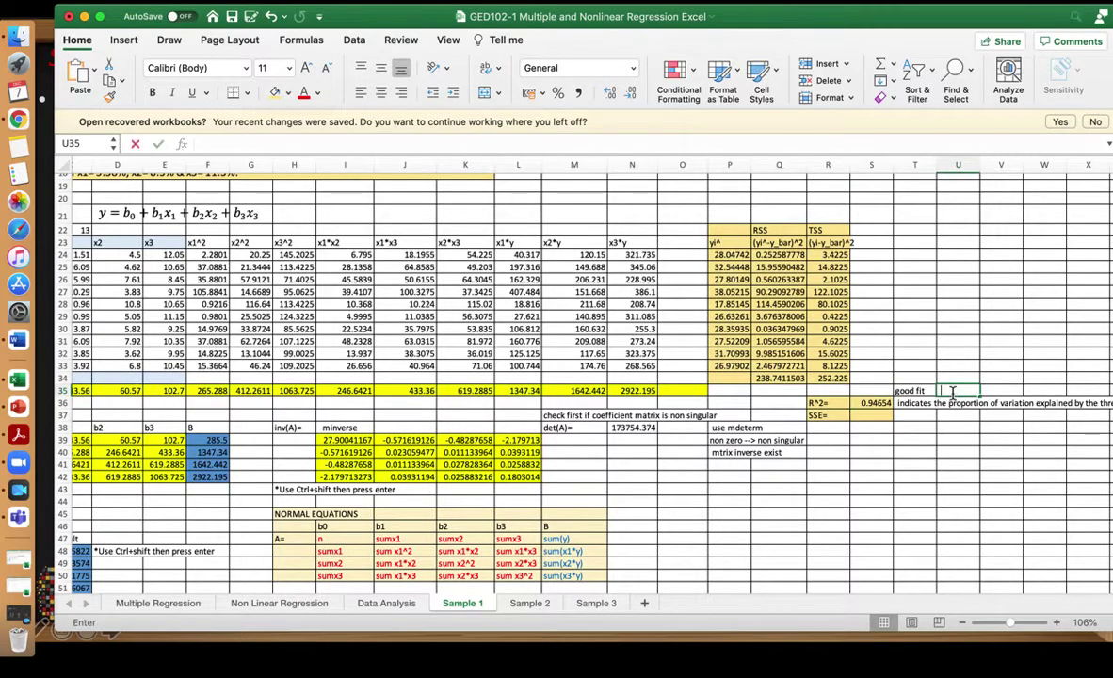
text(94.)
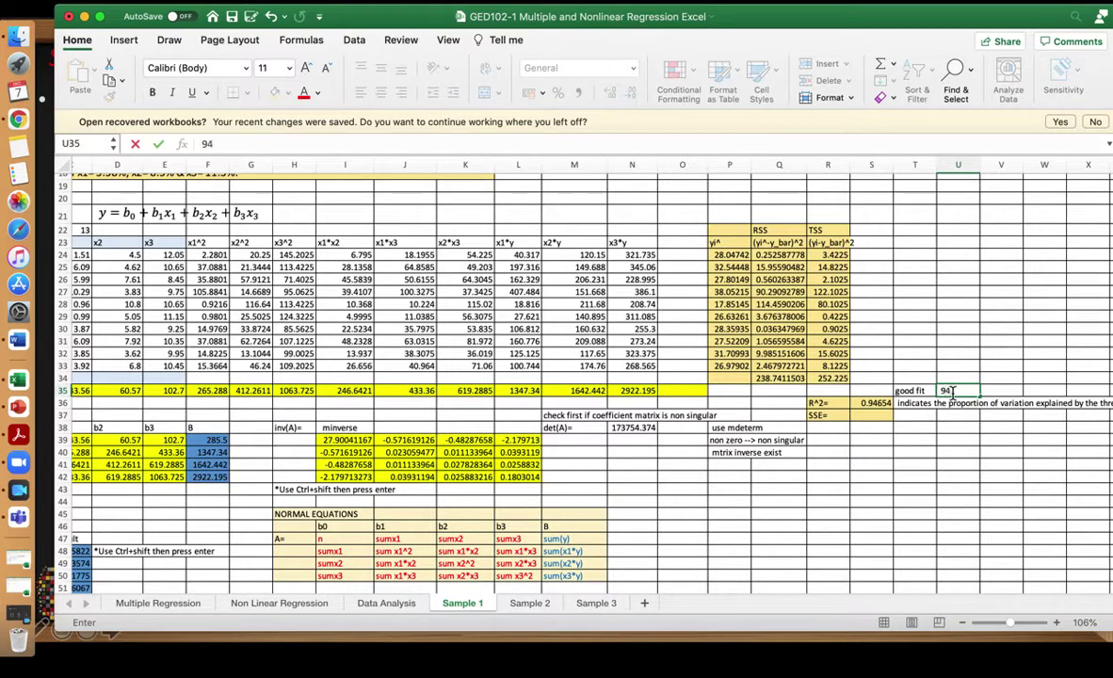
text(56%)
click(956, 439)
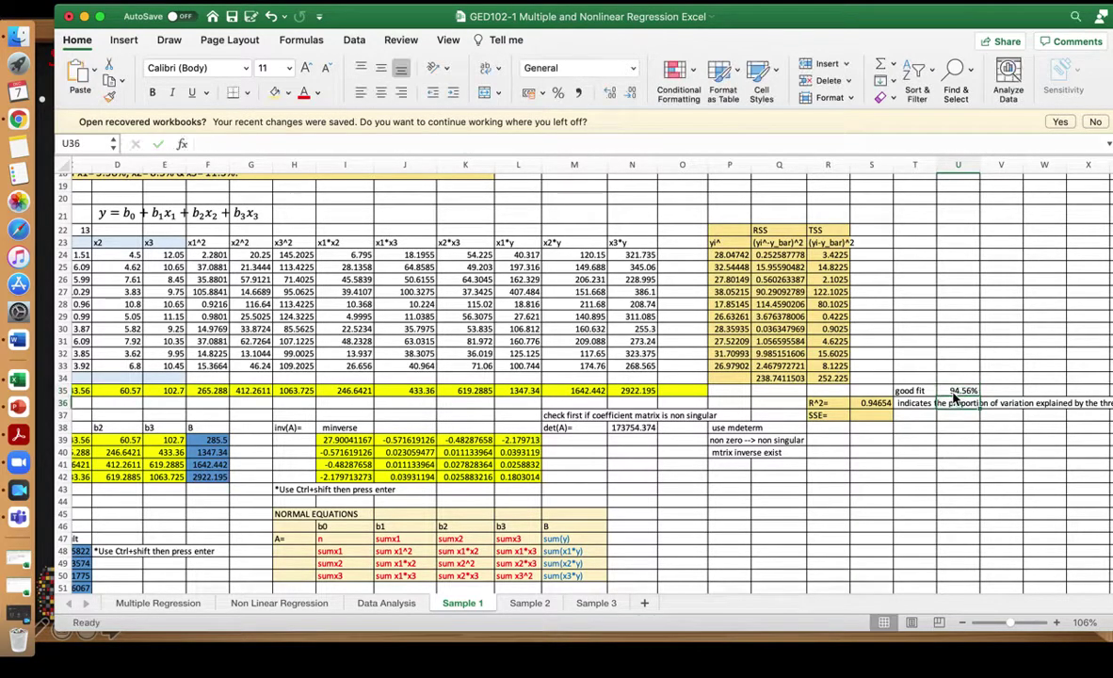
- Review the R^2 interpretation note beside the results, and minimize the workbook to return to the Solution slide in the presentation
scroll(939, 444, right, 5)
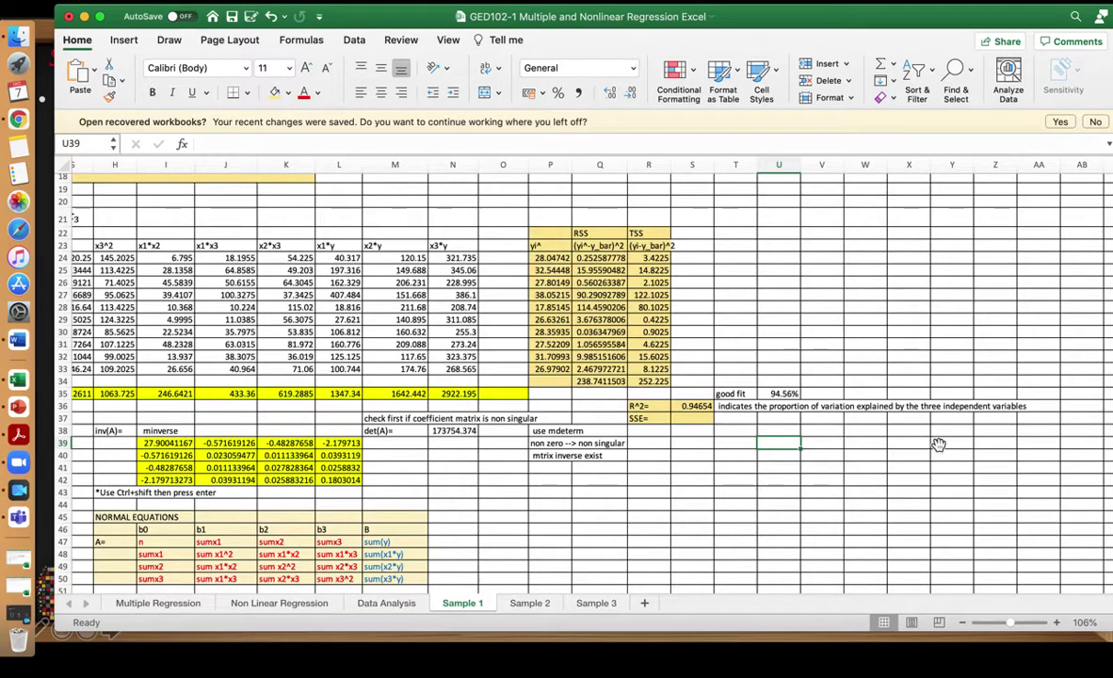
scroll(939, 445, left, 1)
scroll(939, 444, left, 5)
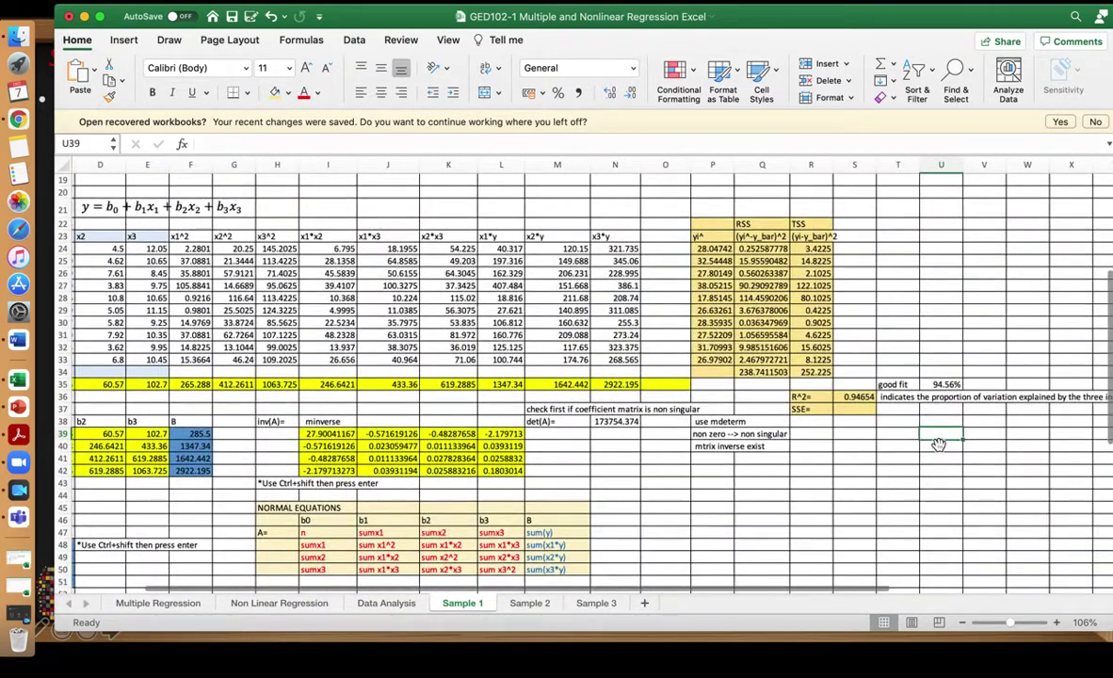
scroll(939, 445, left, 1)
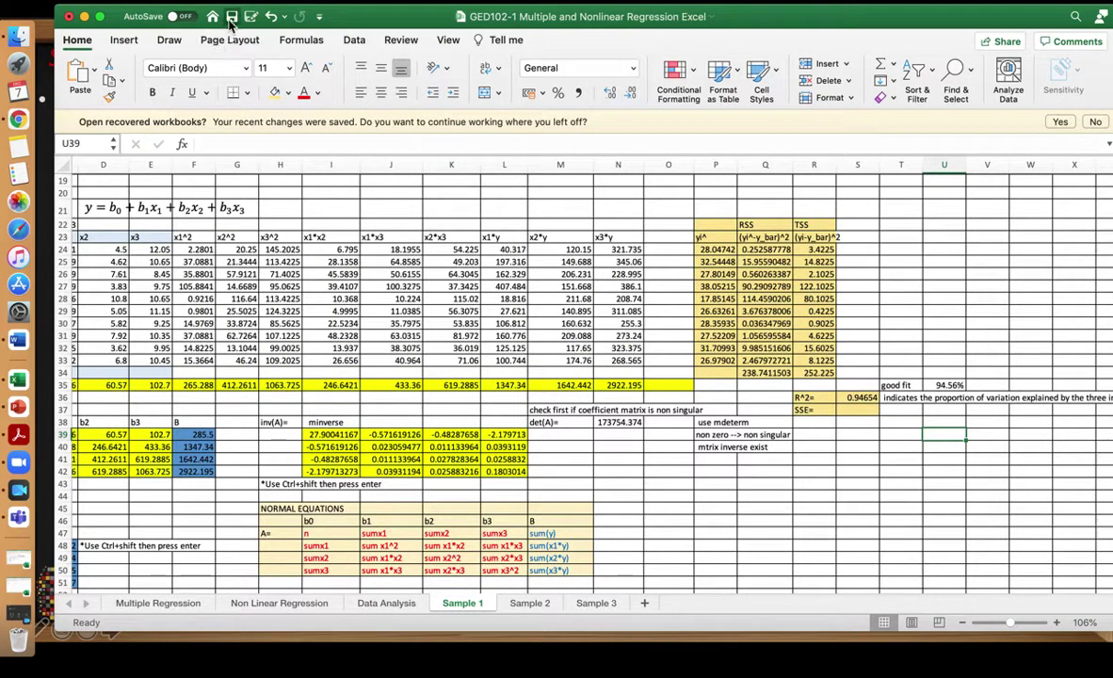
click(83, 17)
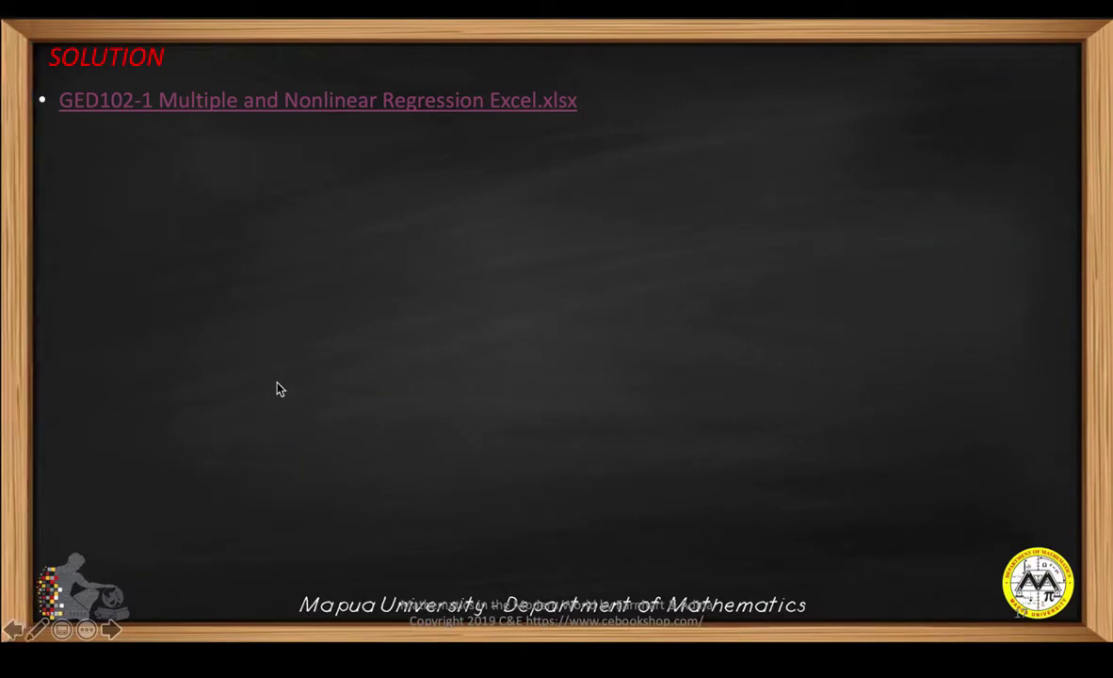
- Advance the slideshow to the Example 2 slide and reveal its concentration and compressive strength table
click(279, 388)
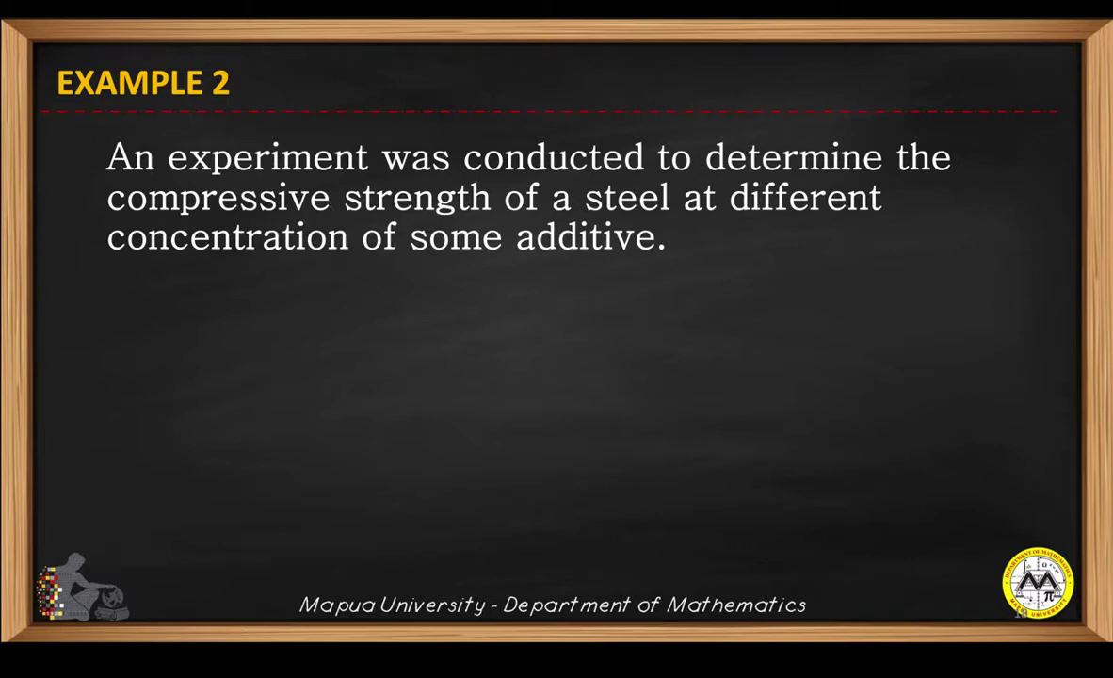
key(Right)
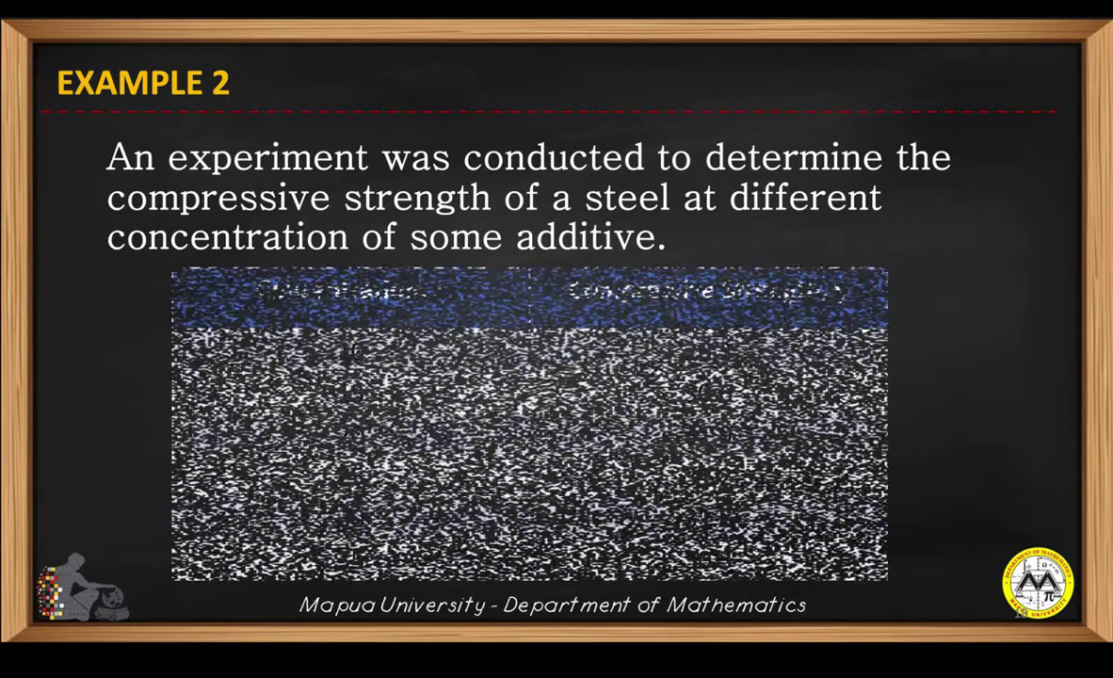
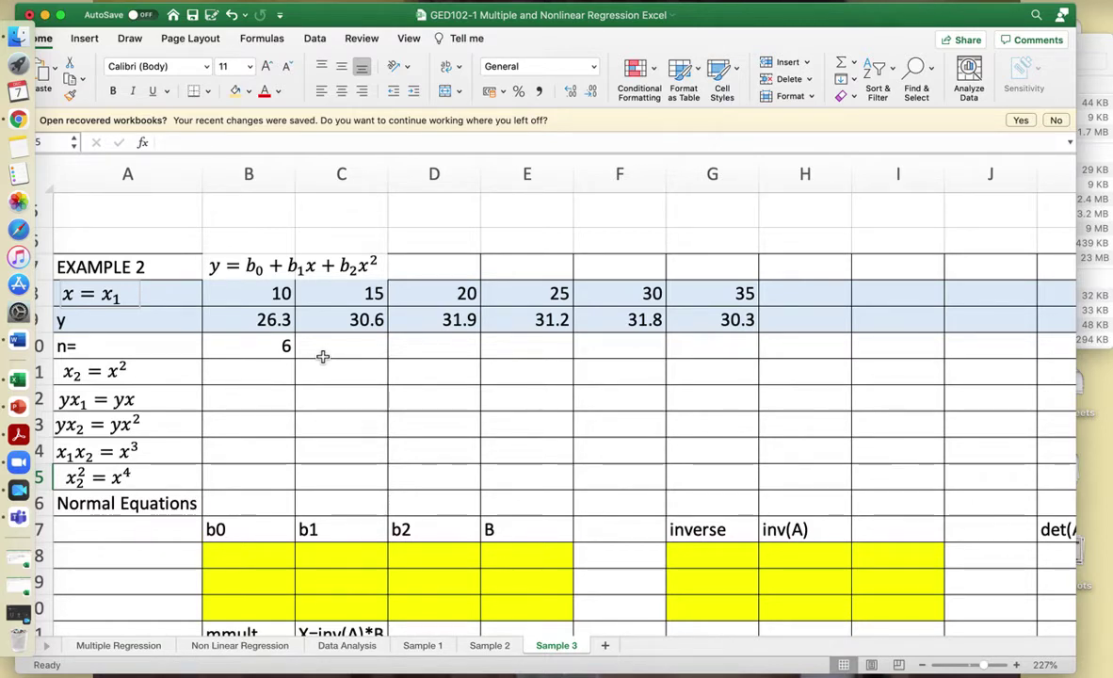
- Examine the normal equations template on the Sample 3 sheet and the x and x2 row labels of Example 2
scroll(322, 356, down, 10)
scroll(322, 356, right, 2)
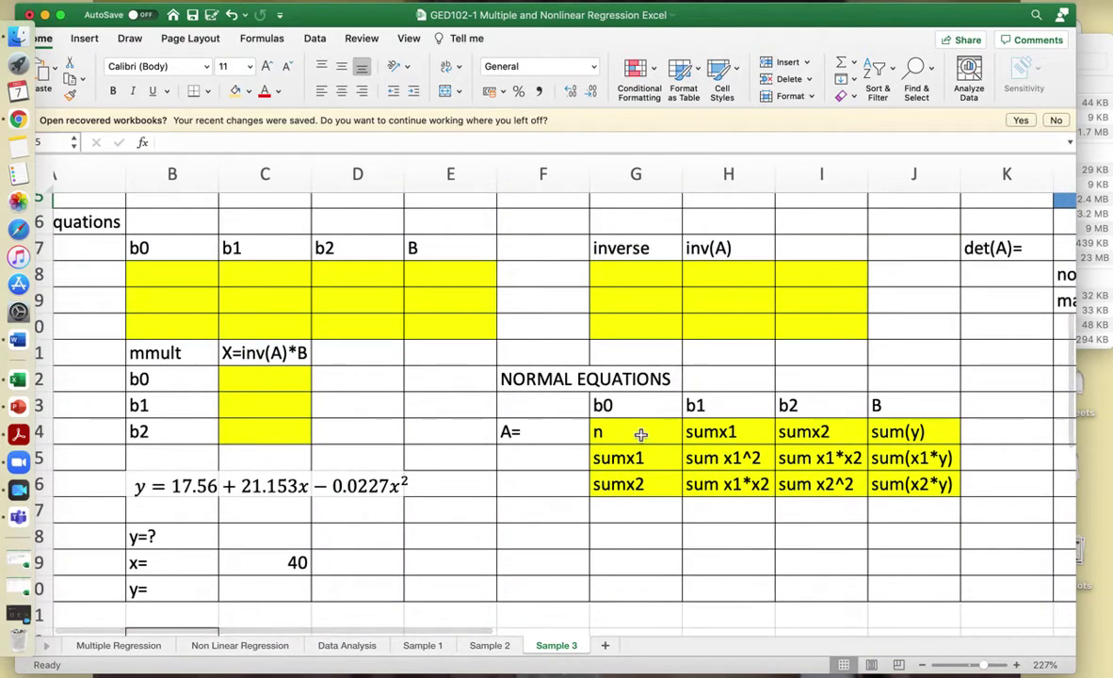
drag(641, 432, 900, 496)
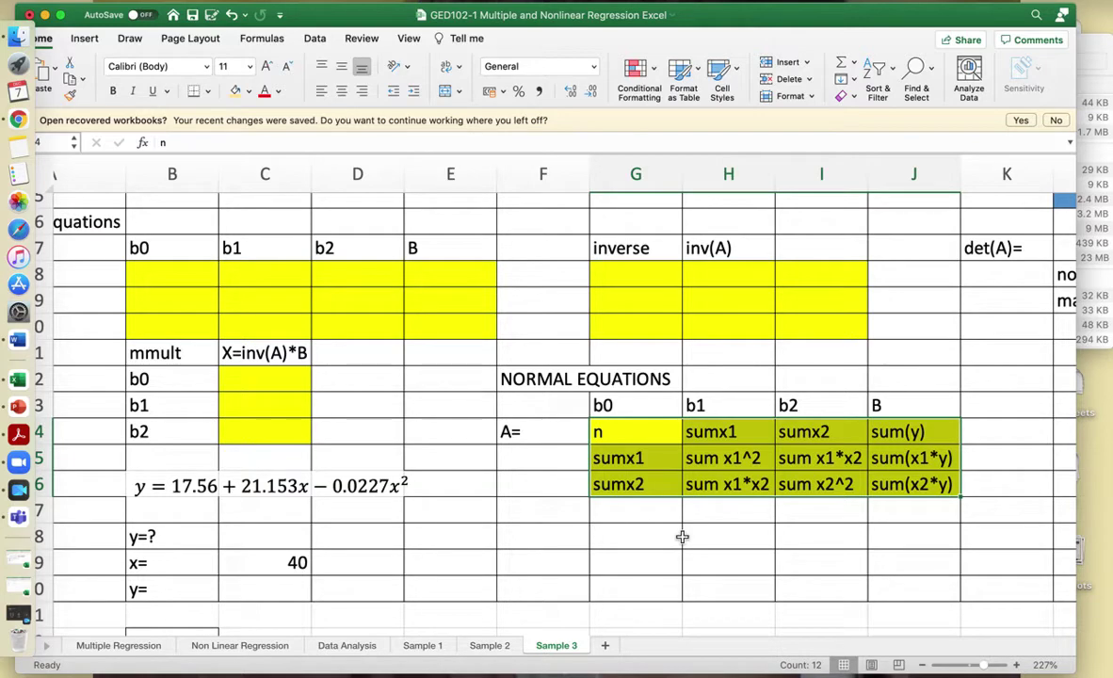
scroll(682, 537, left, 2)
scroll(682, 536, up, 10)
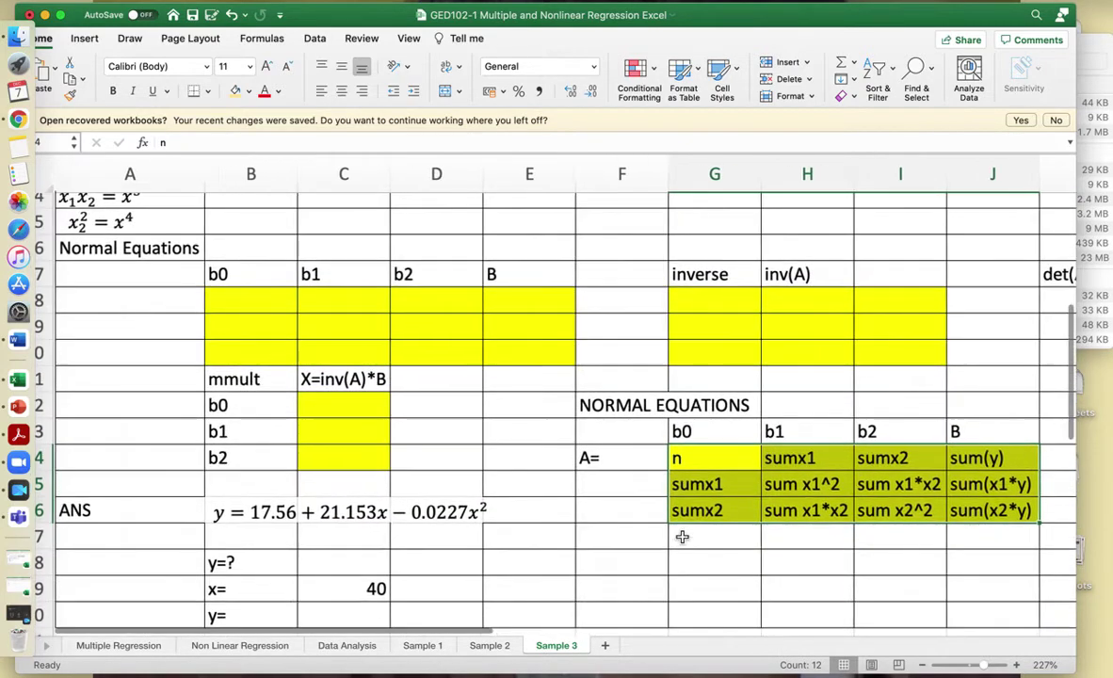
scroll(613, 550, up, 2)
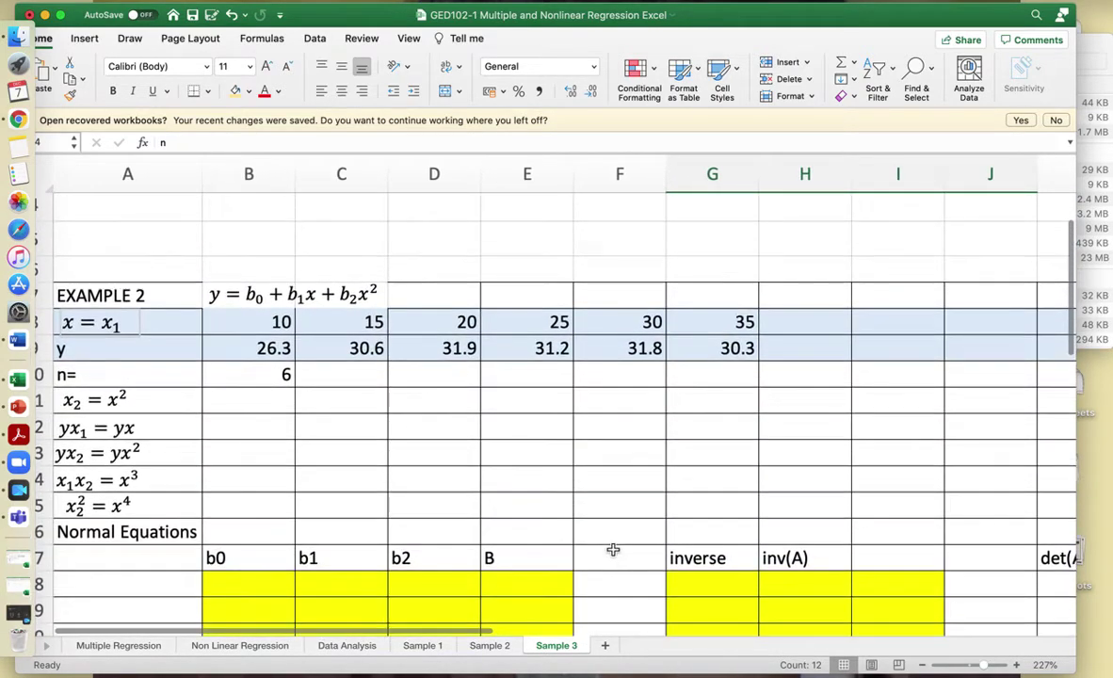
click(94, 403)
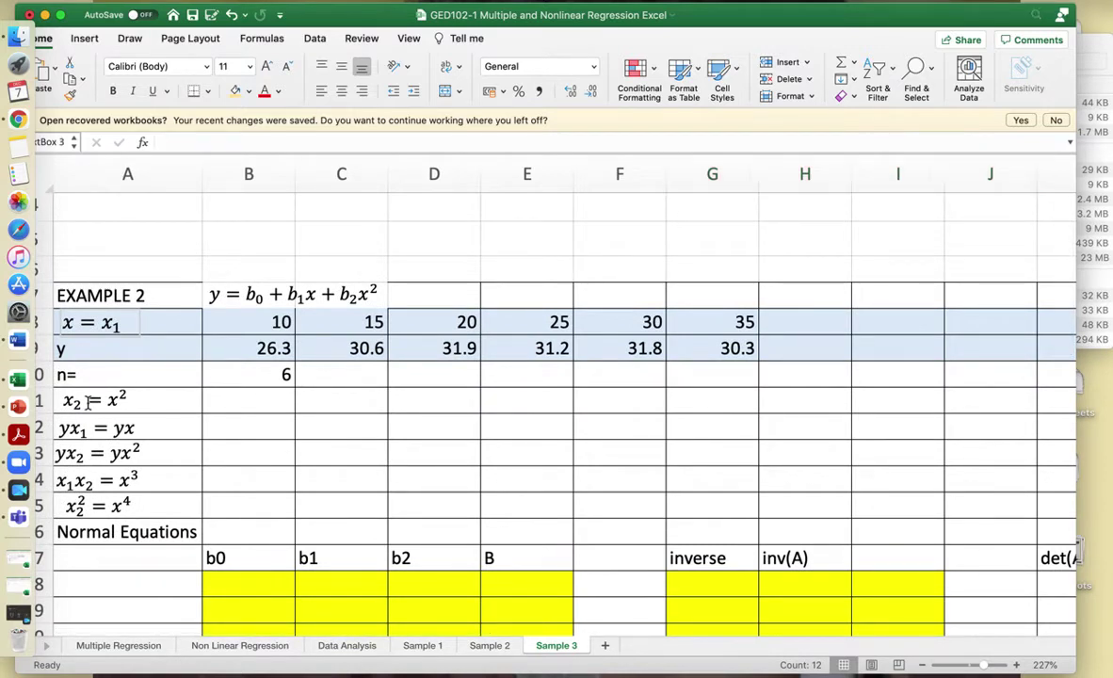
click(154, 325)
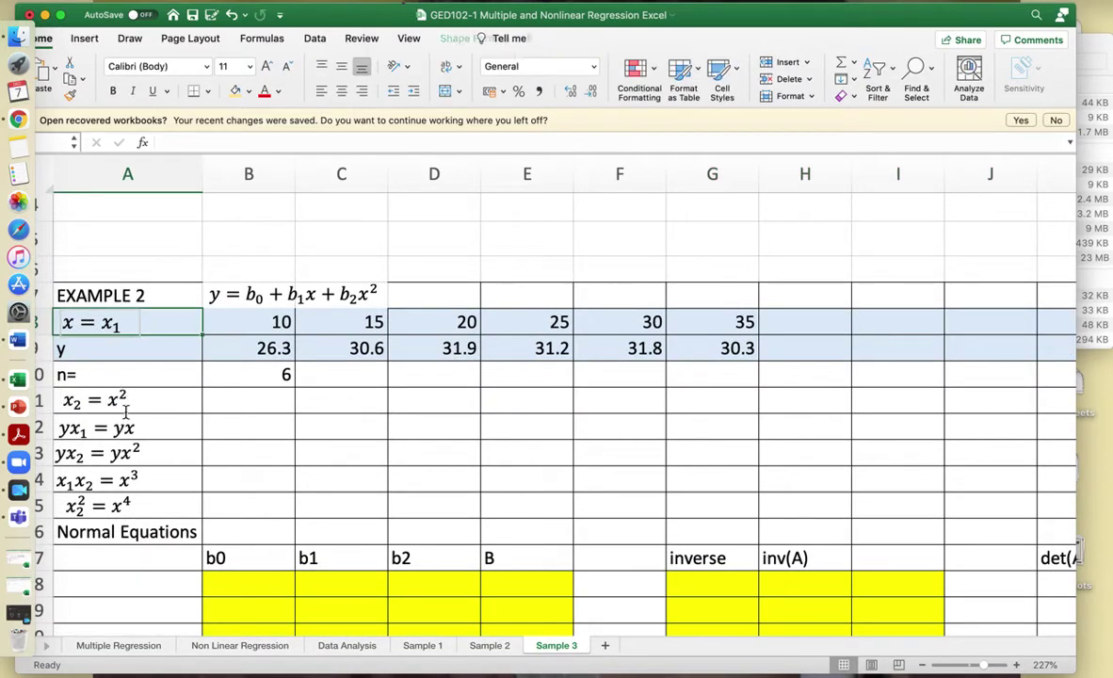
- Compute the x2 = x^2 row with =B8^2 in B11 and fill it across to G11
click(234, 403)
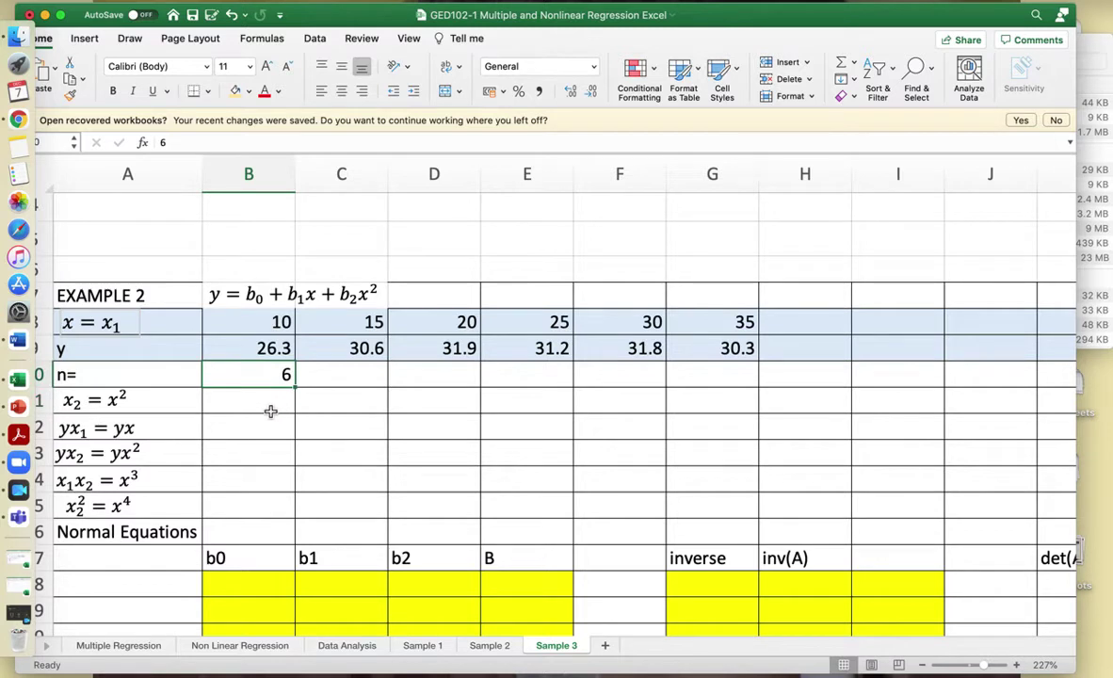
text(=)
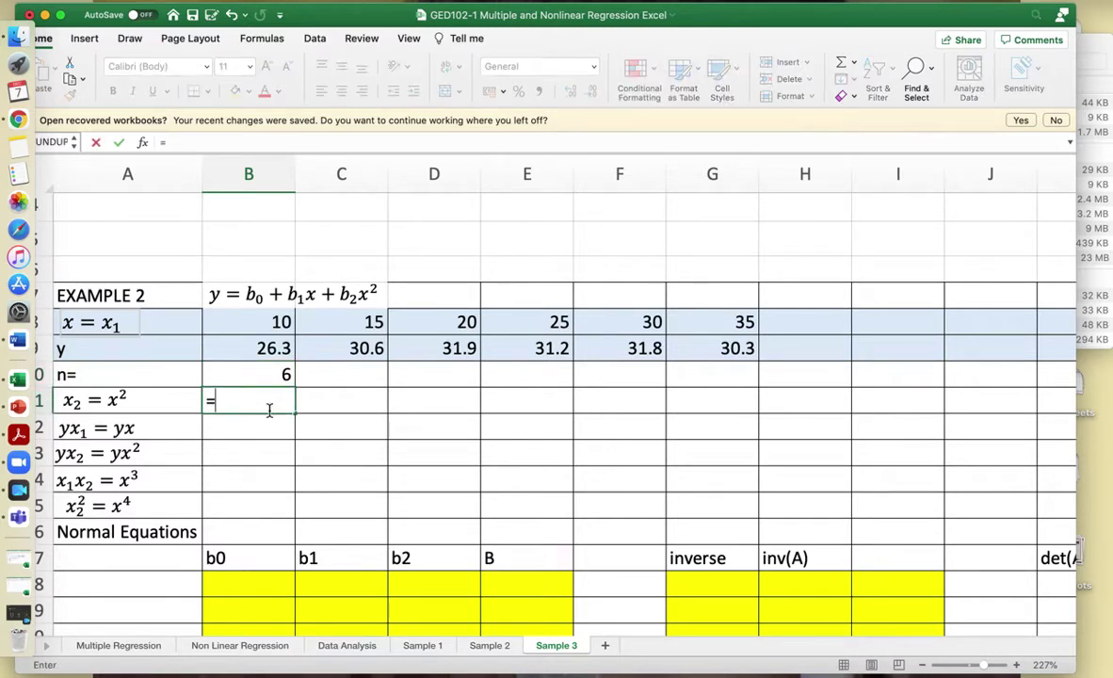
click(261, 324)
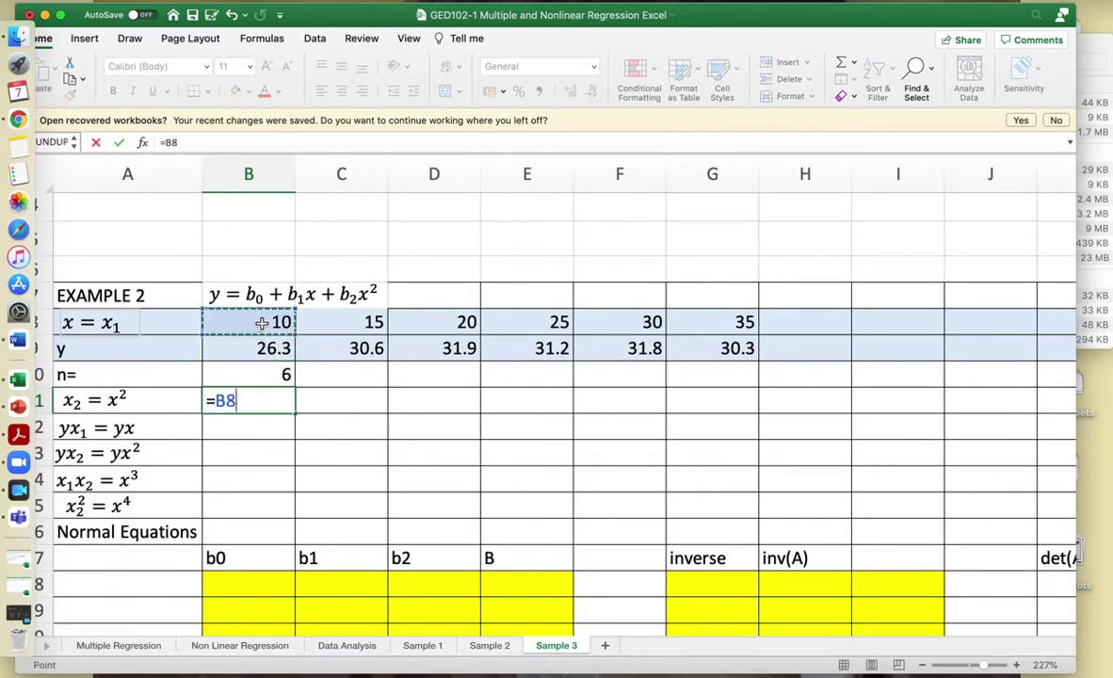
text(^2)
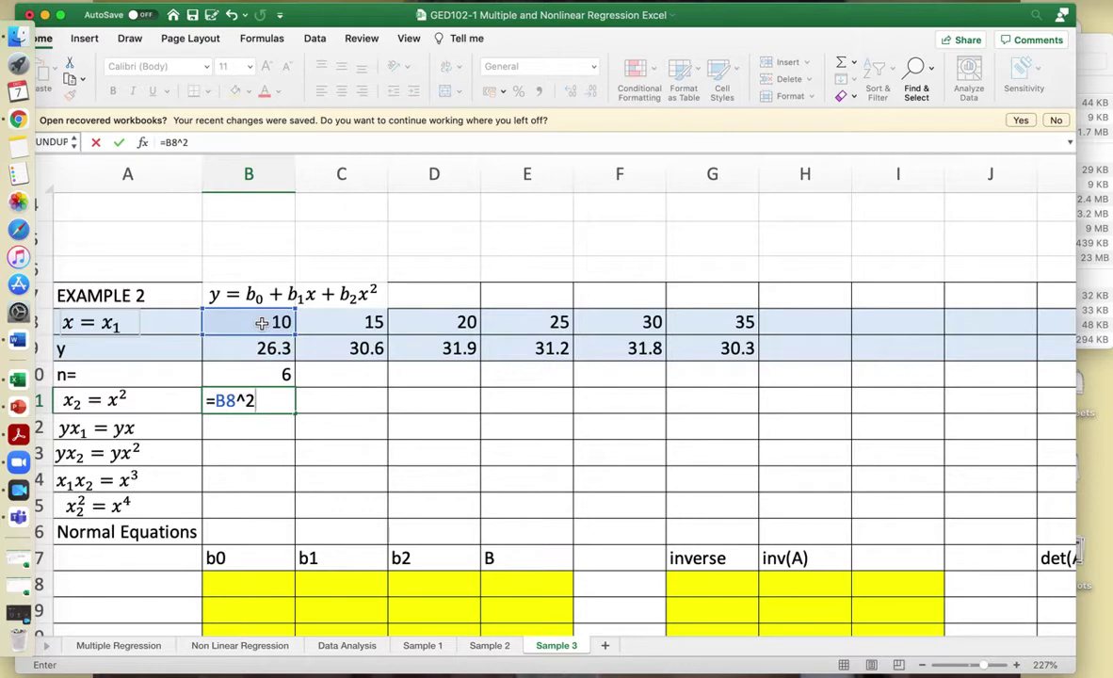
key(Return)
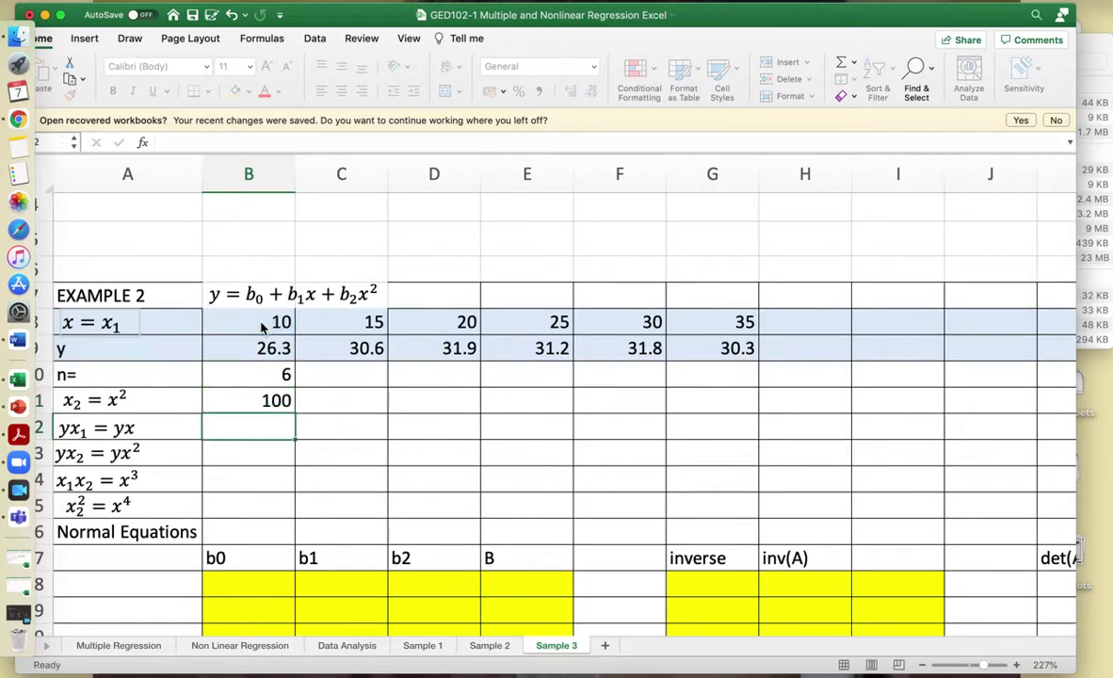
key(Up)
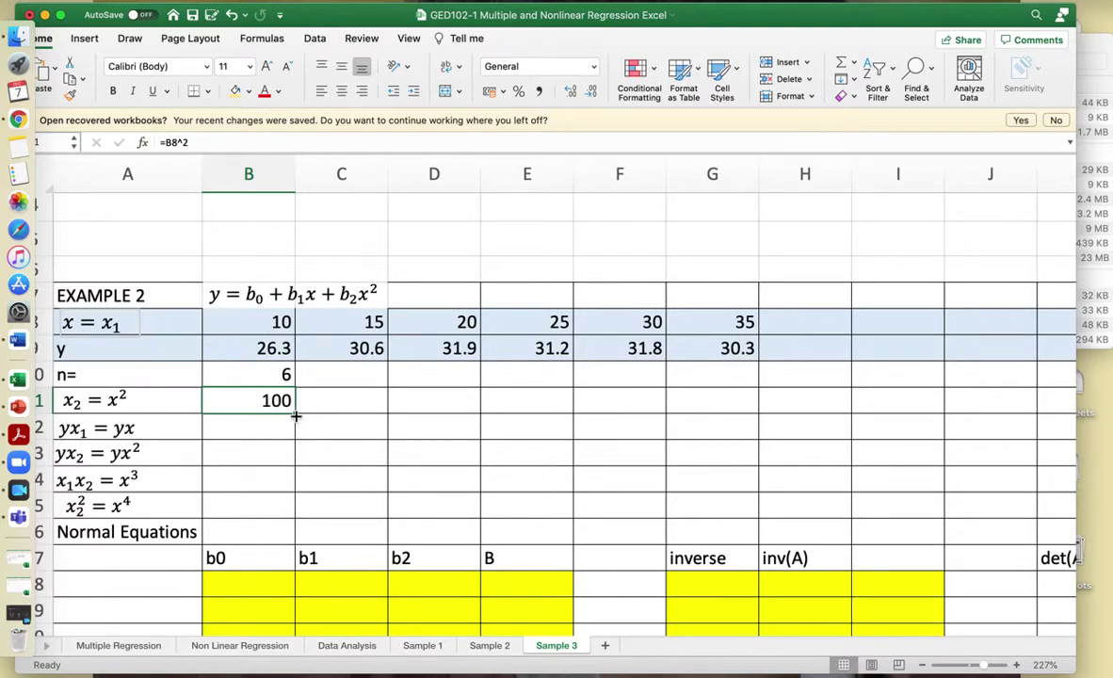
drag(295, 415, 729, 408)
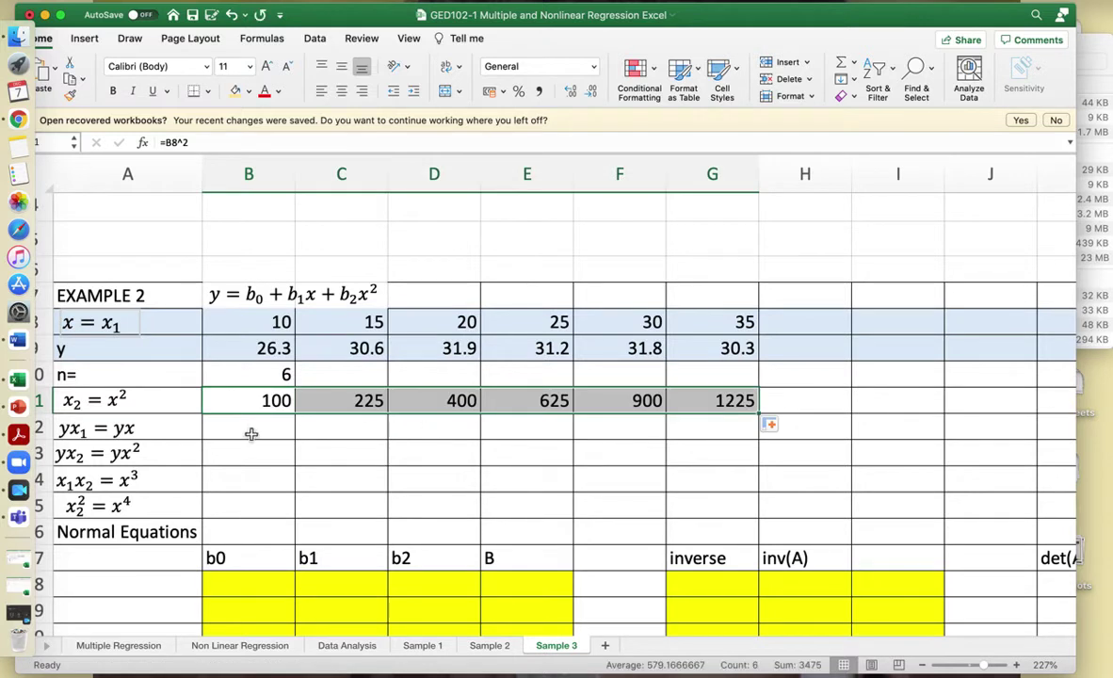
- Review the labels in column A defining the x2, yx1, yx2, x1x2 and x2^2 rows of Example 2
click(81, 402)
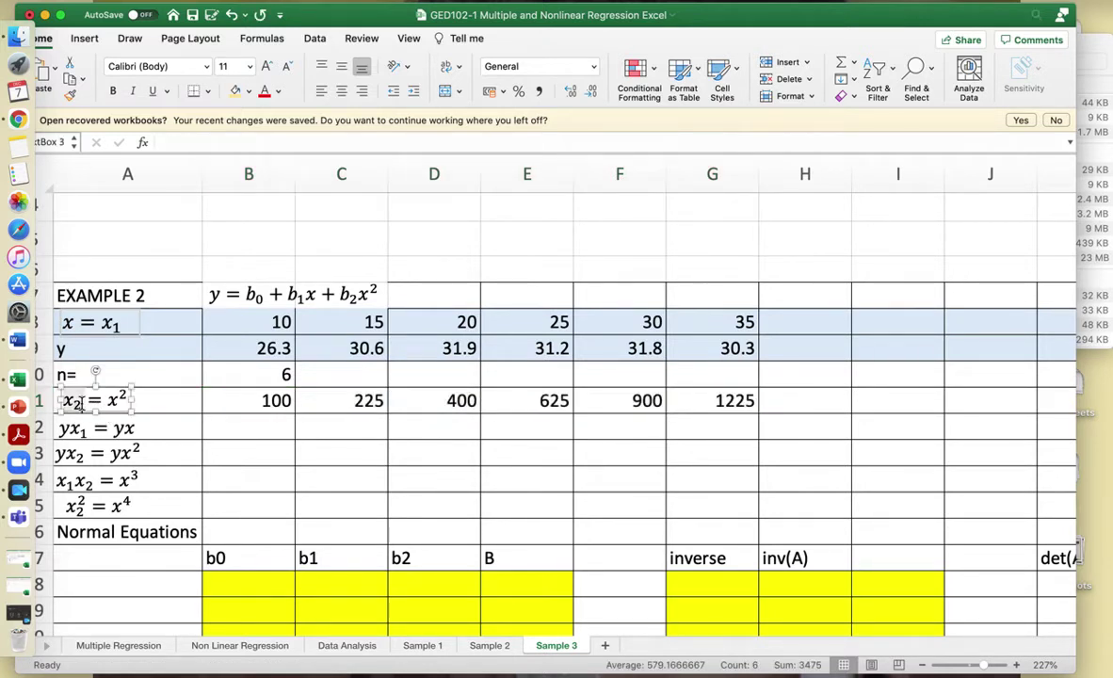
click(139, 451)
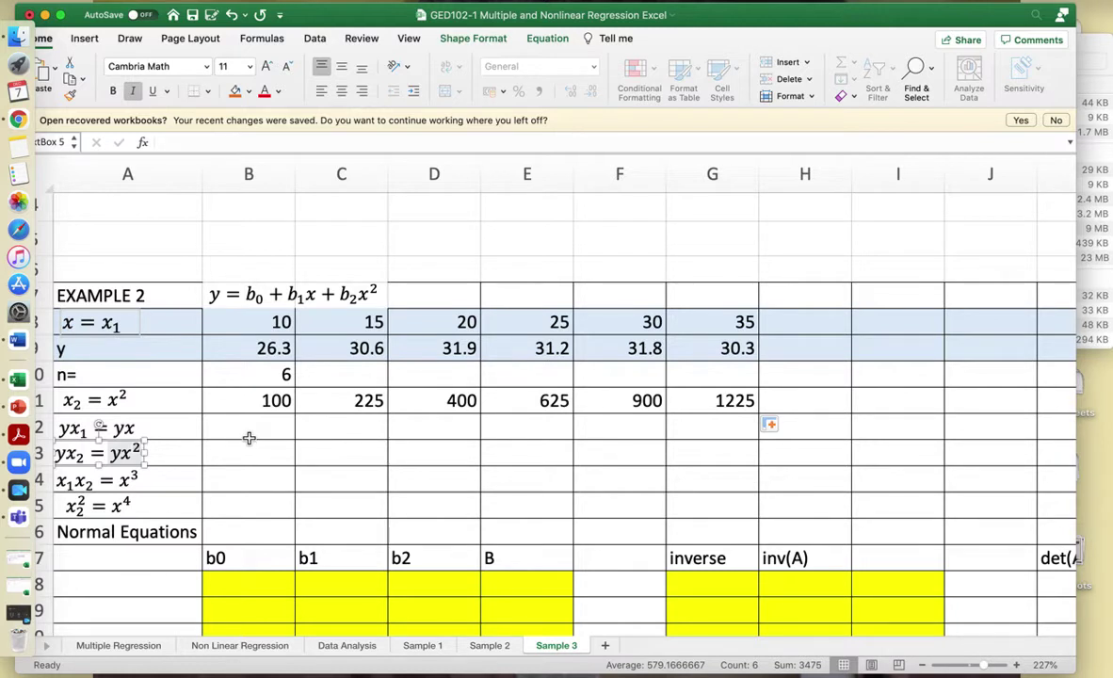
click(154, 507)
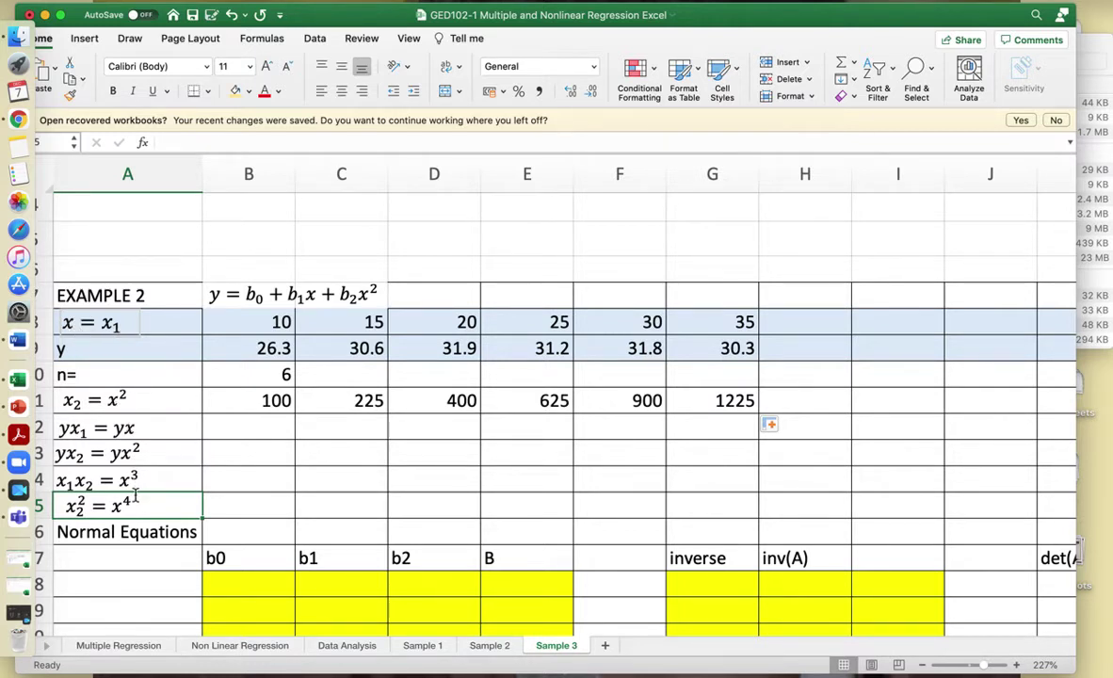
click(69, 481)
drag(56, 481, 132, 484)
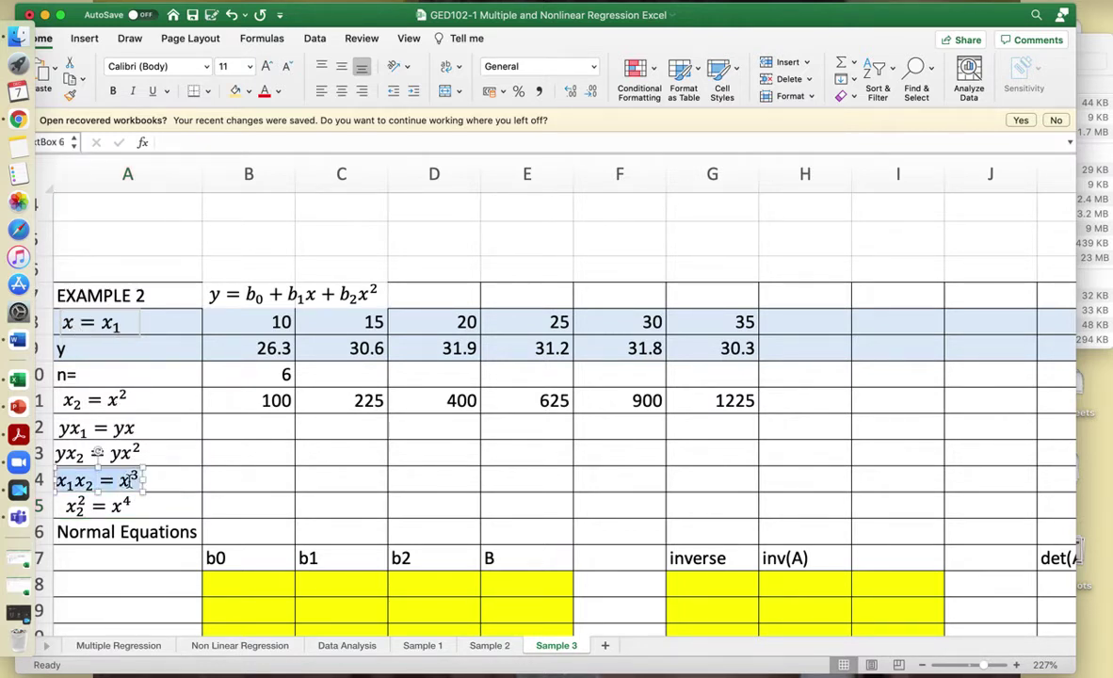
click(170, 479)
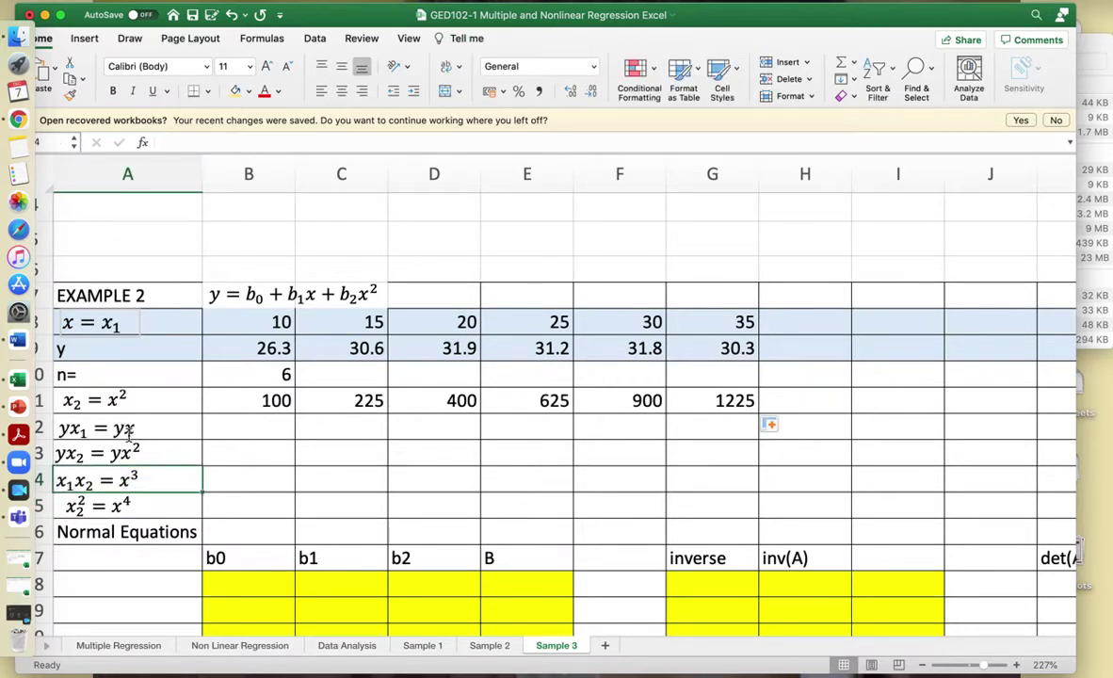
click(160, 430)
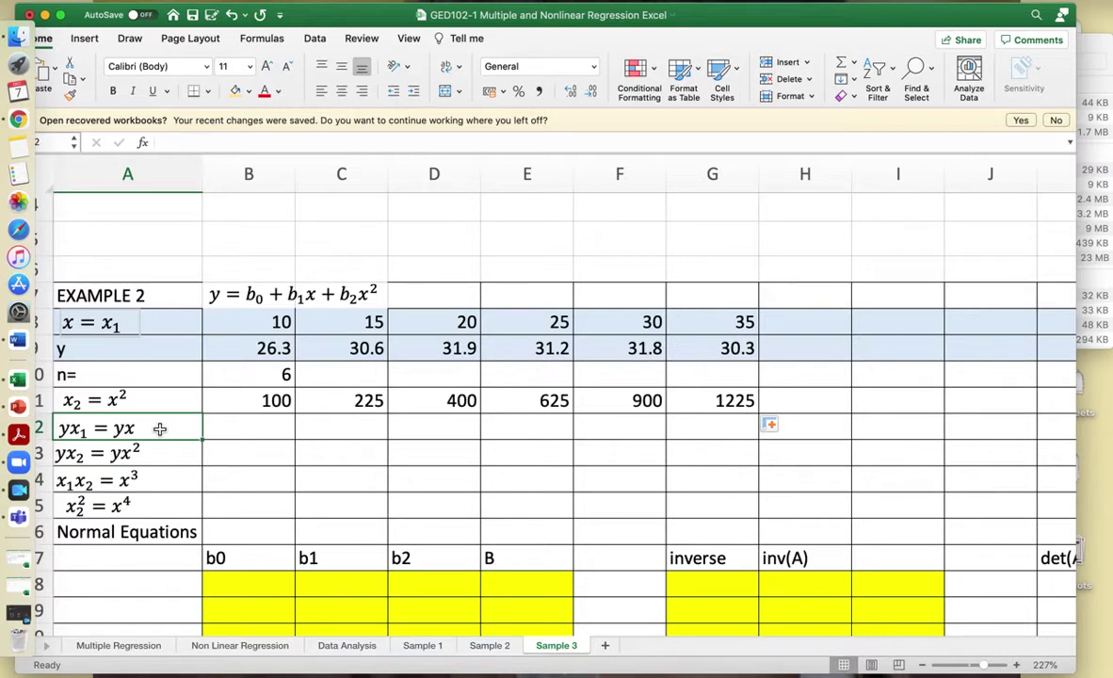
click(60, 459)
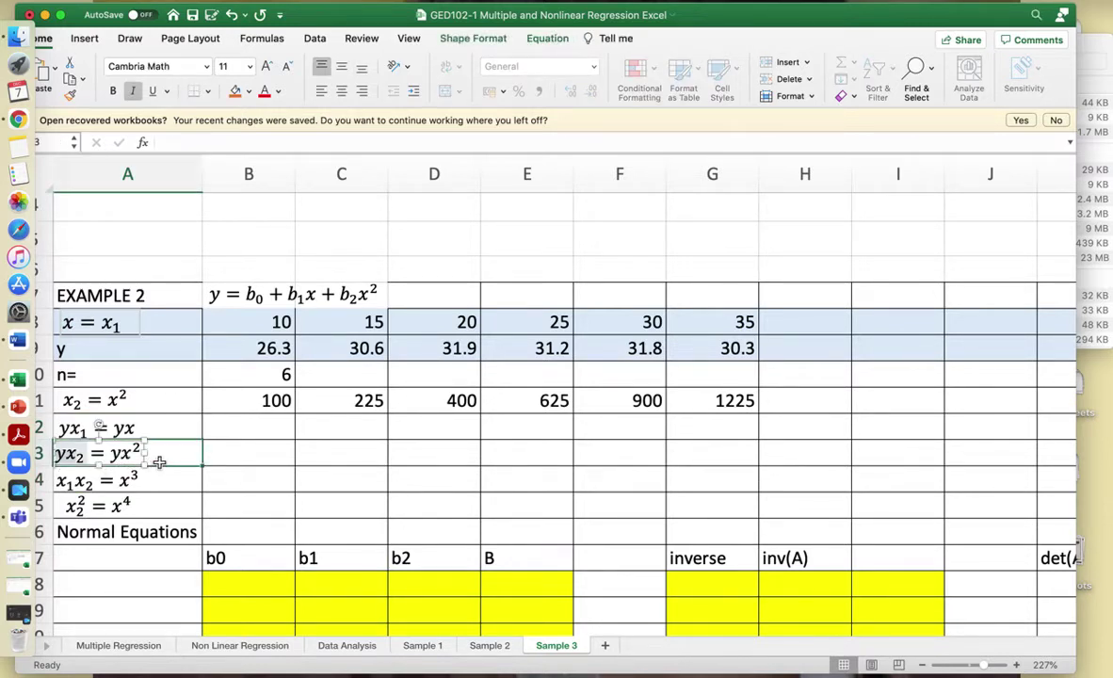
click(154, 463)
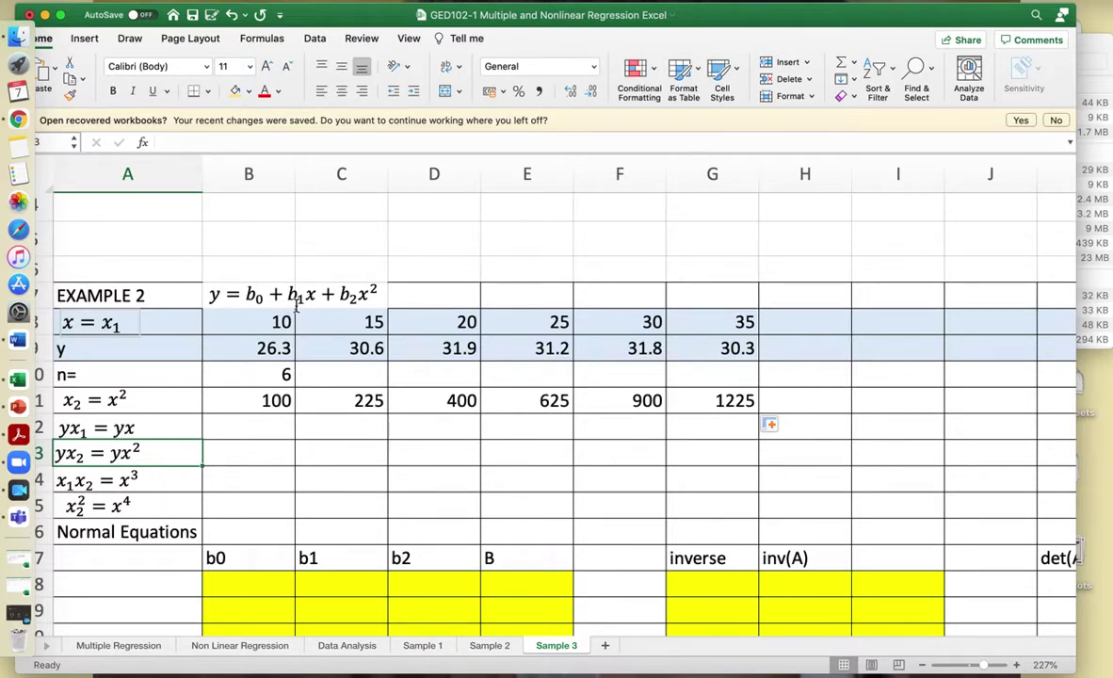
click(145, 509)
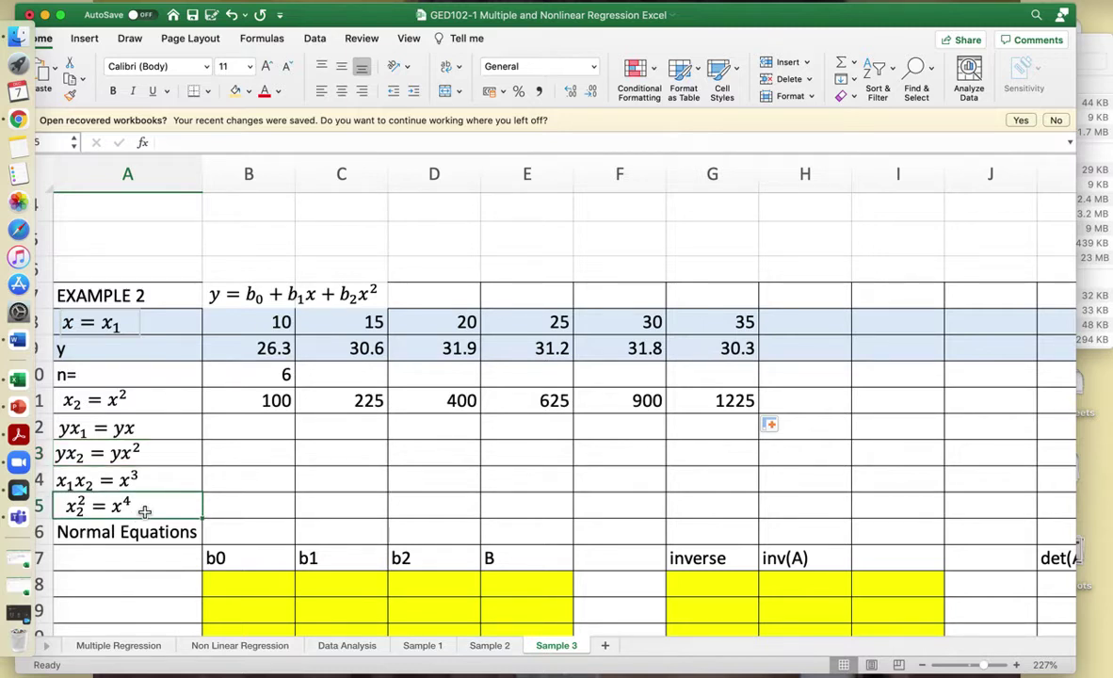
- Compute the yx1 = yx row with =B9*B8 in B12 and fill it across to G12
click(237, 429)
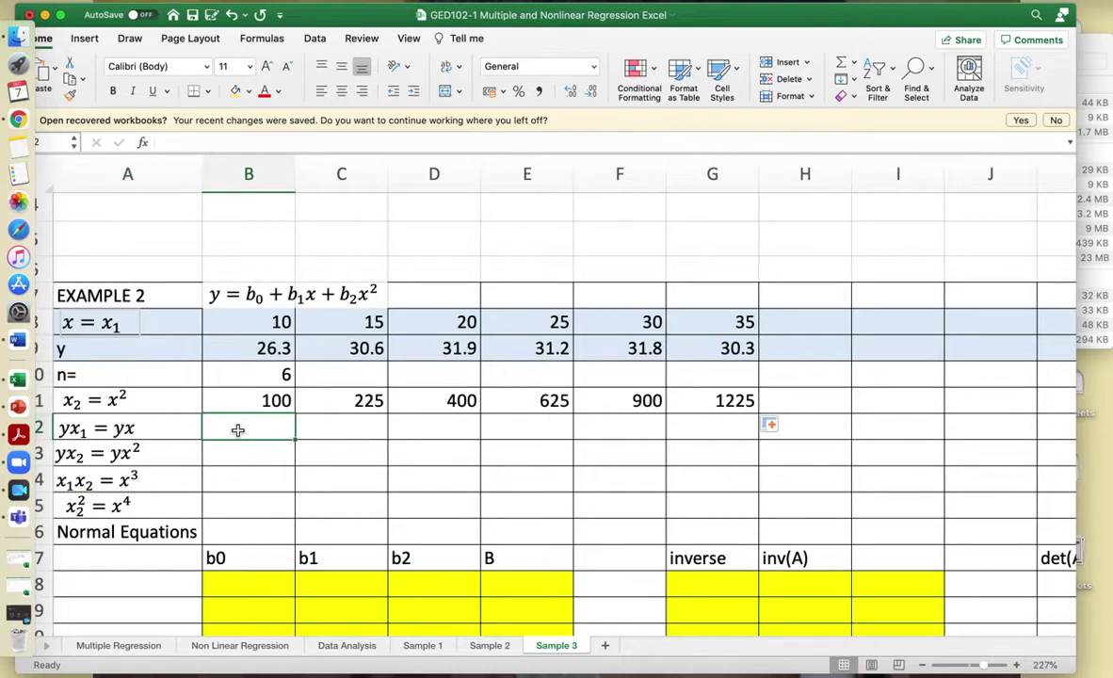
text(=)
click(274, 349)
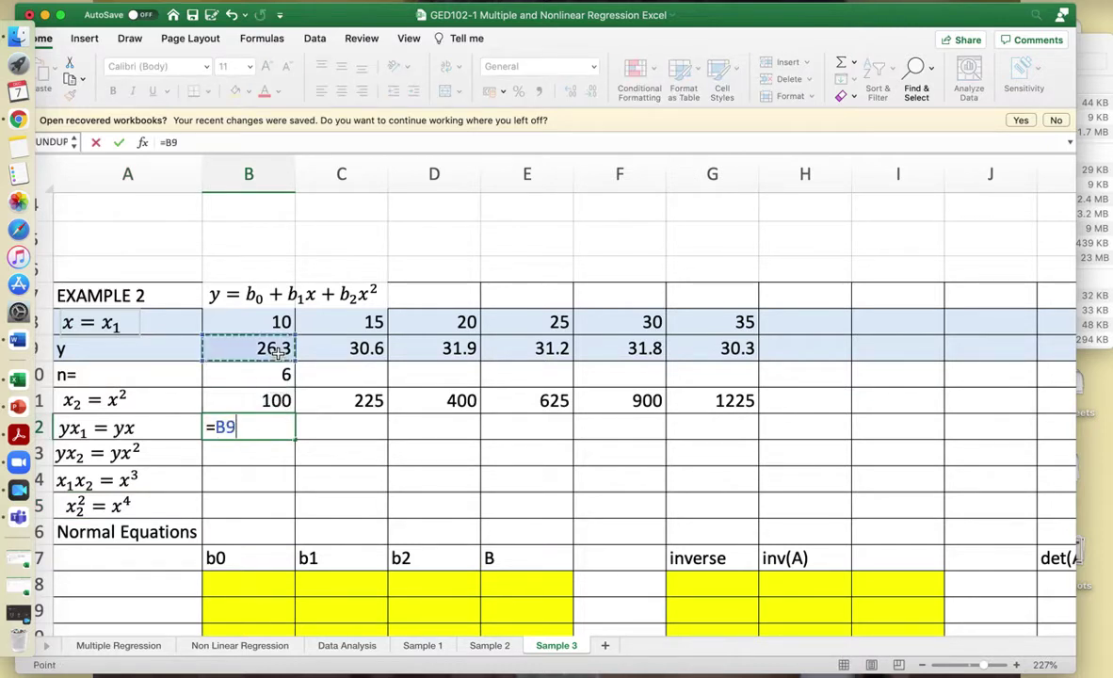
text(*)
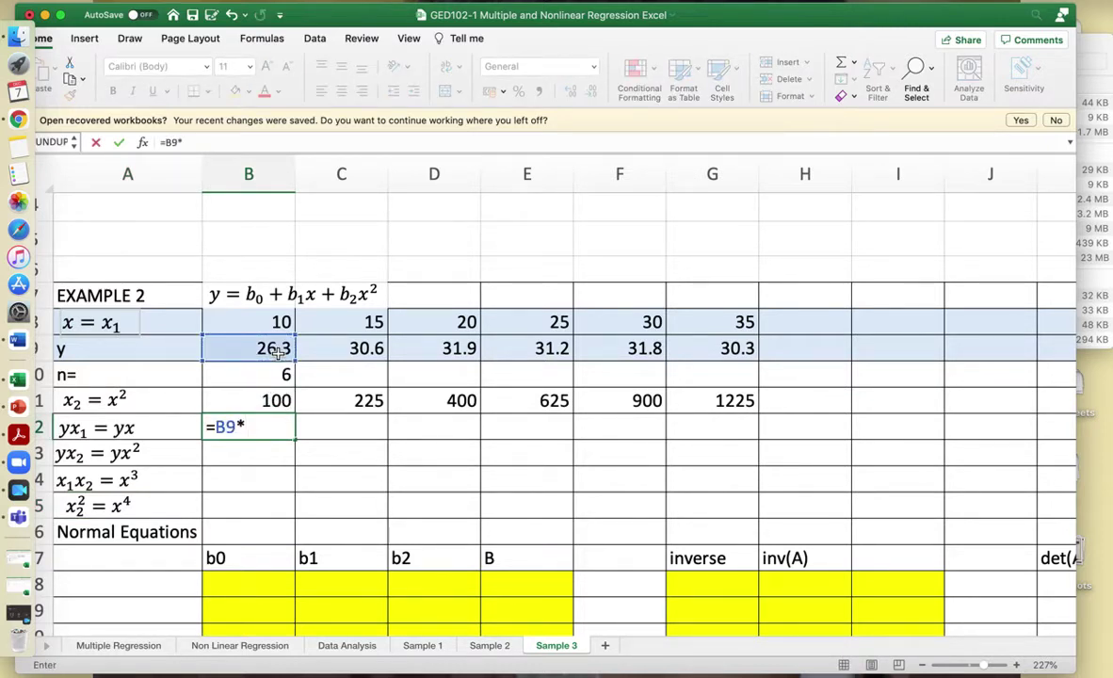
click(278, 323)
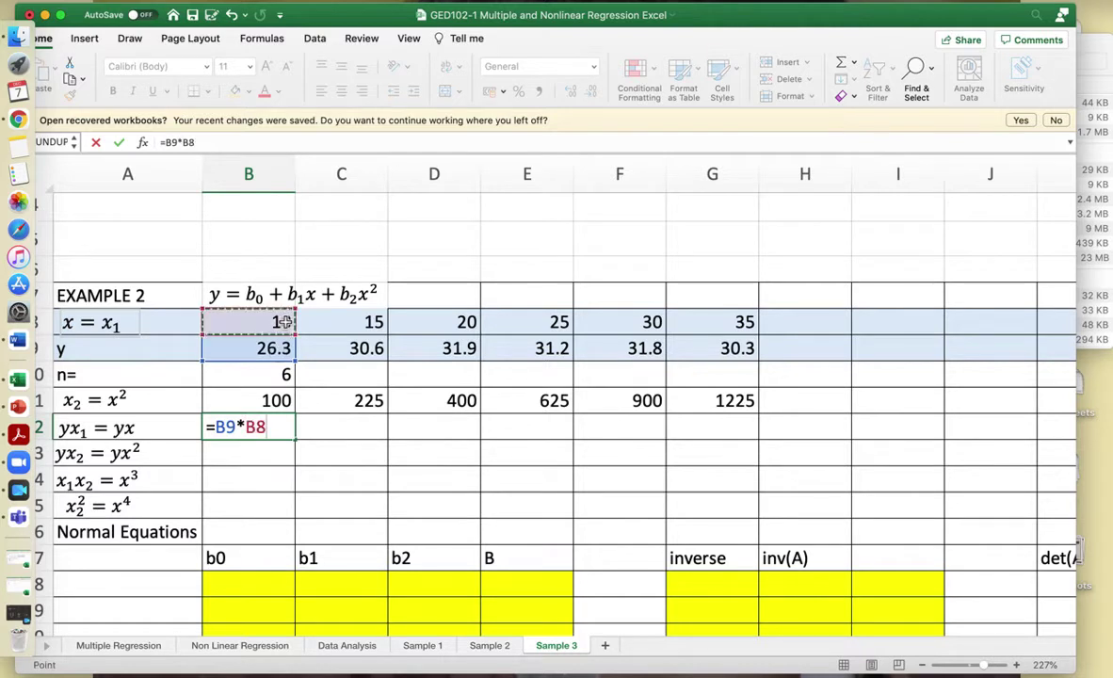
key(Return)
click(273, 423)
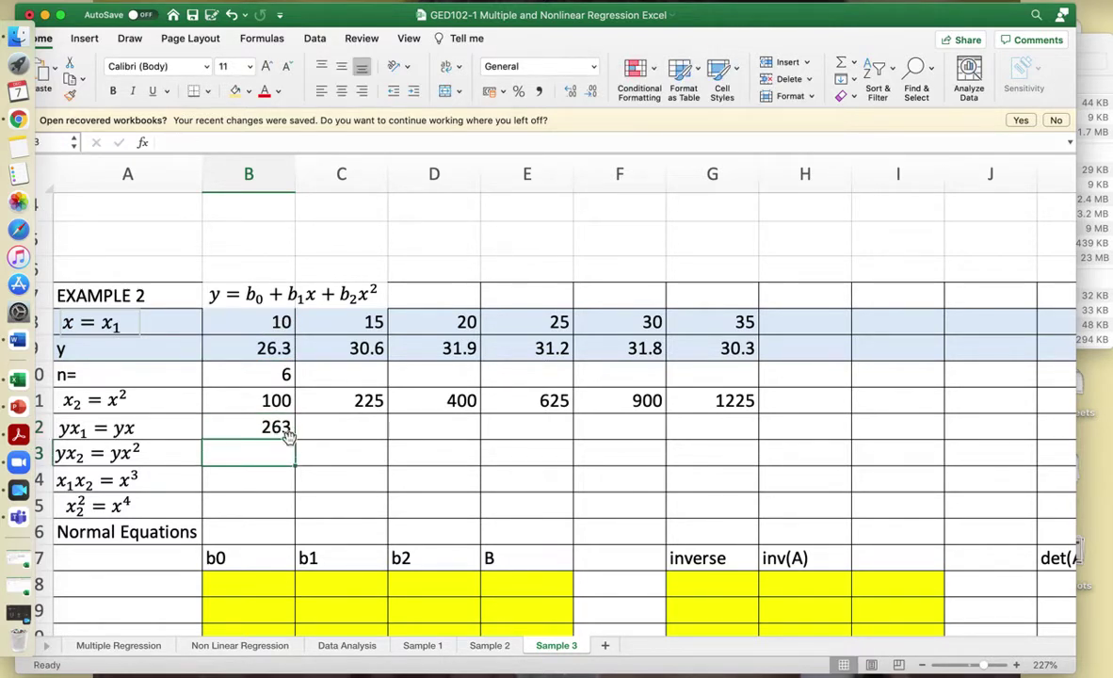
drag(297, 442, 695, 426)
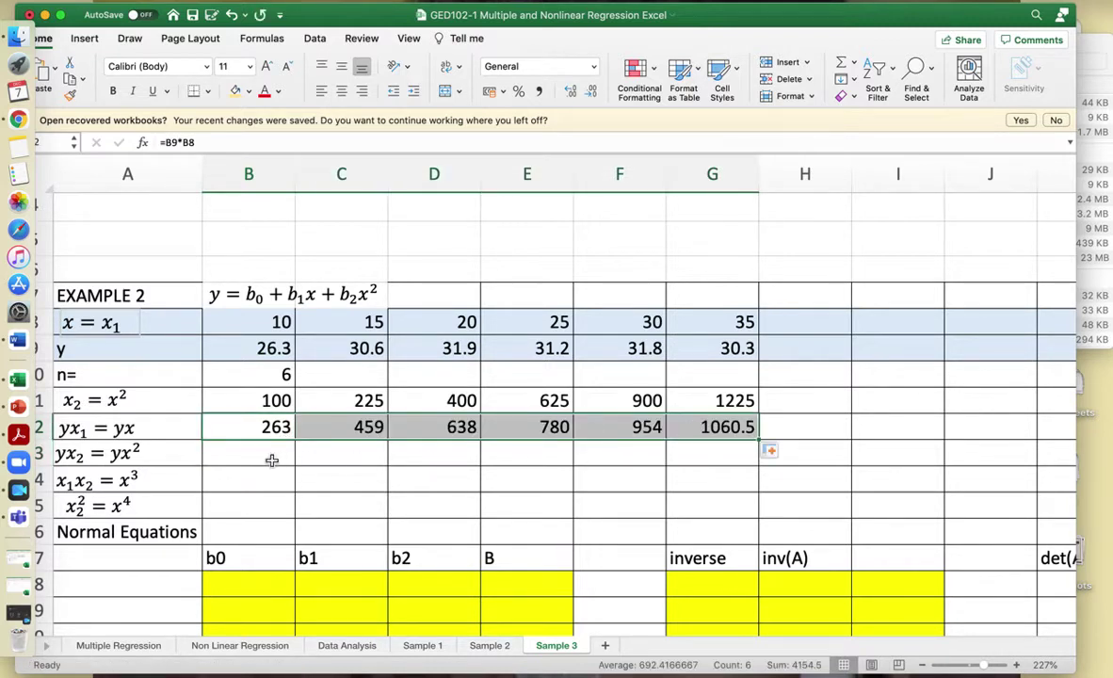
- Compute the yx2 = yx^2 row with =B9*B11 in B13 and fill it across to G13
click(244, 456)
text(=)
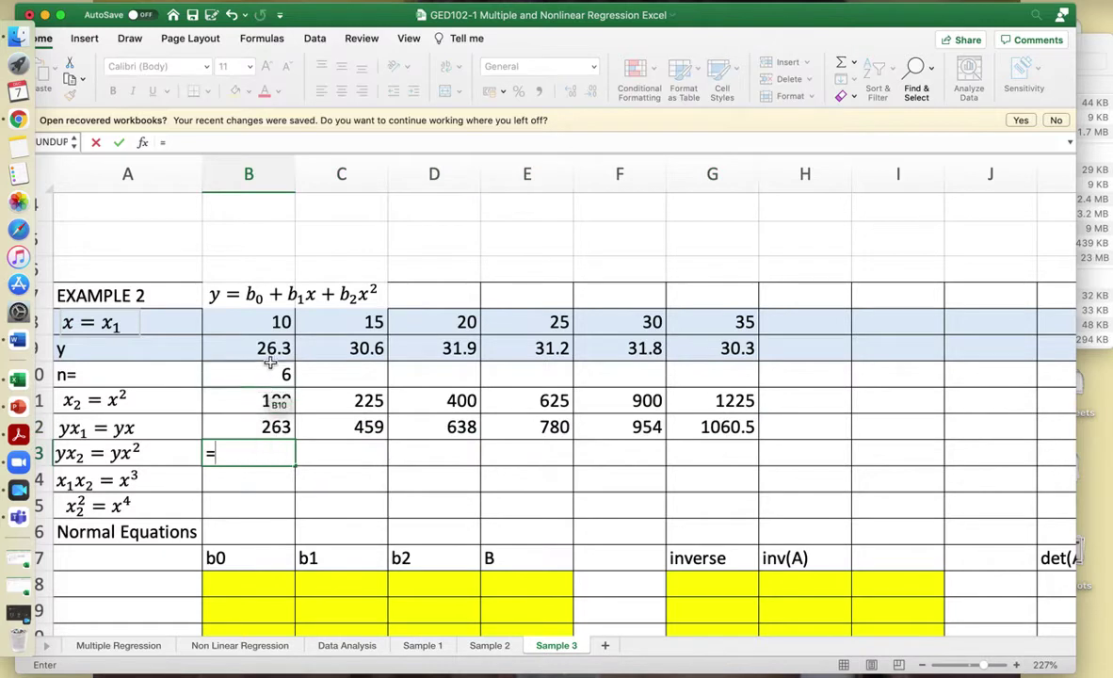
click(273, 347)
text(*)
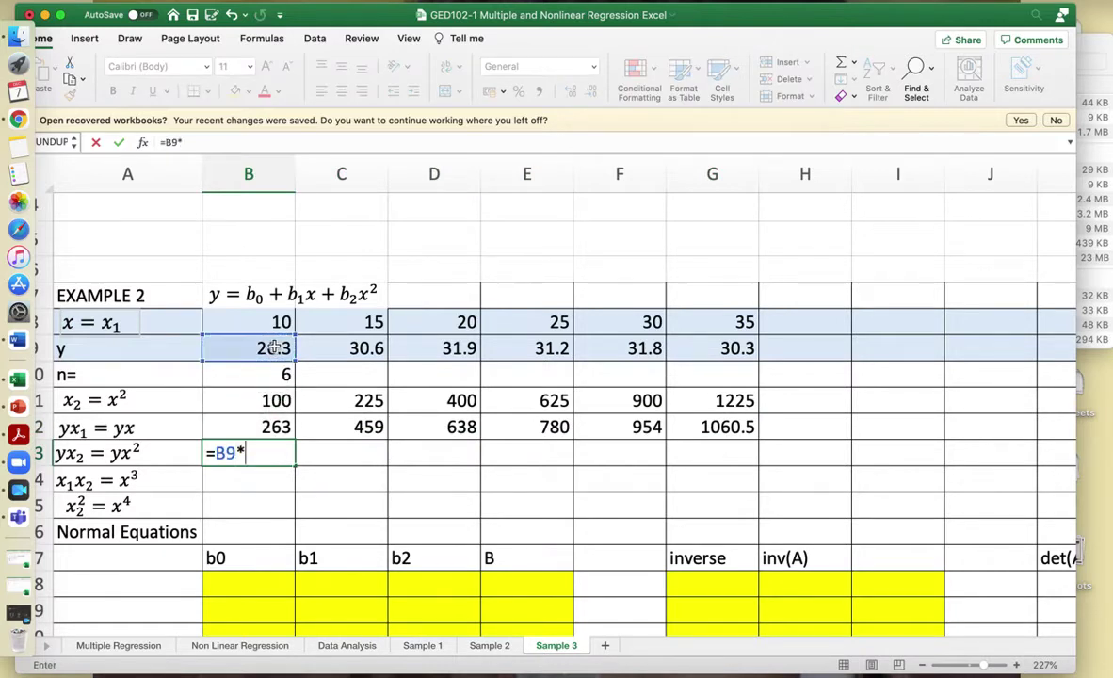
click(277, 402)
key(Return)
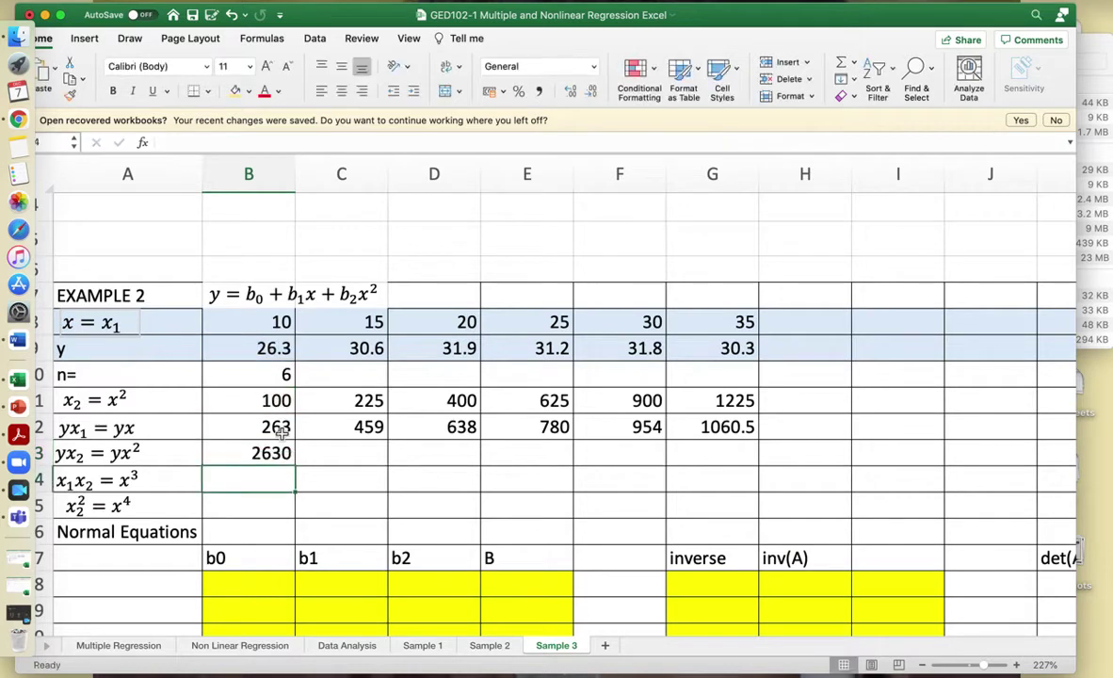
drag(296, 467, 727, 456)
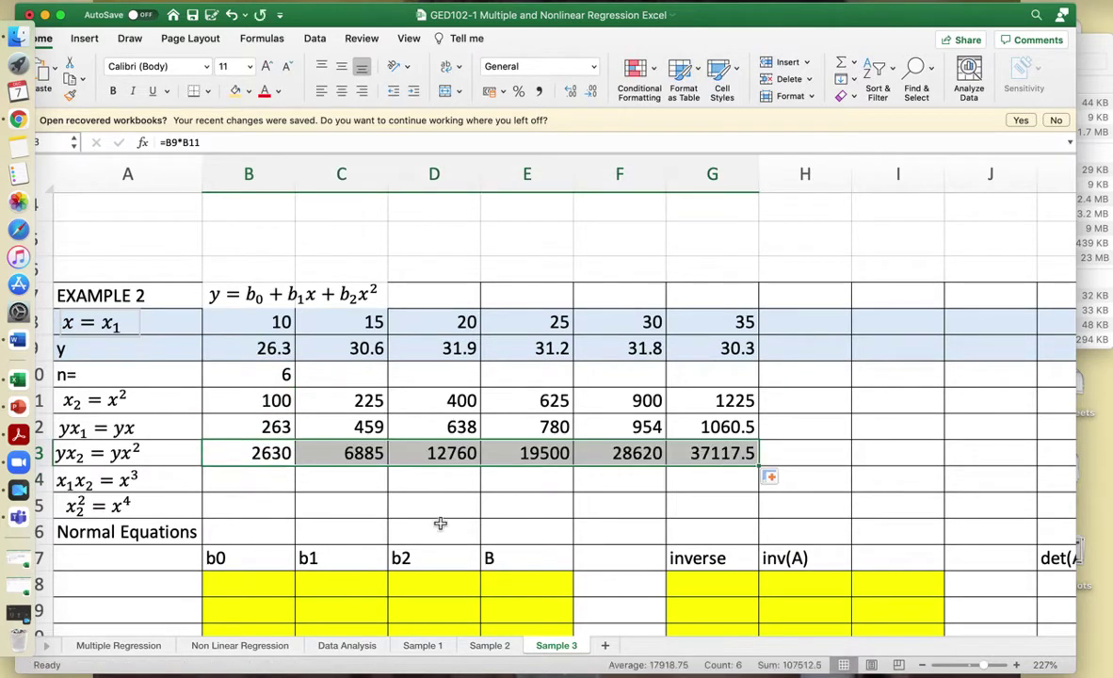
- Compute the x1x2 = x^3 row with =B8*B11 in B14 and fill it across to G14
click(247, 482)
text(=)
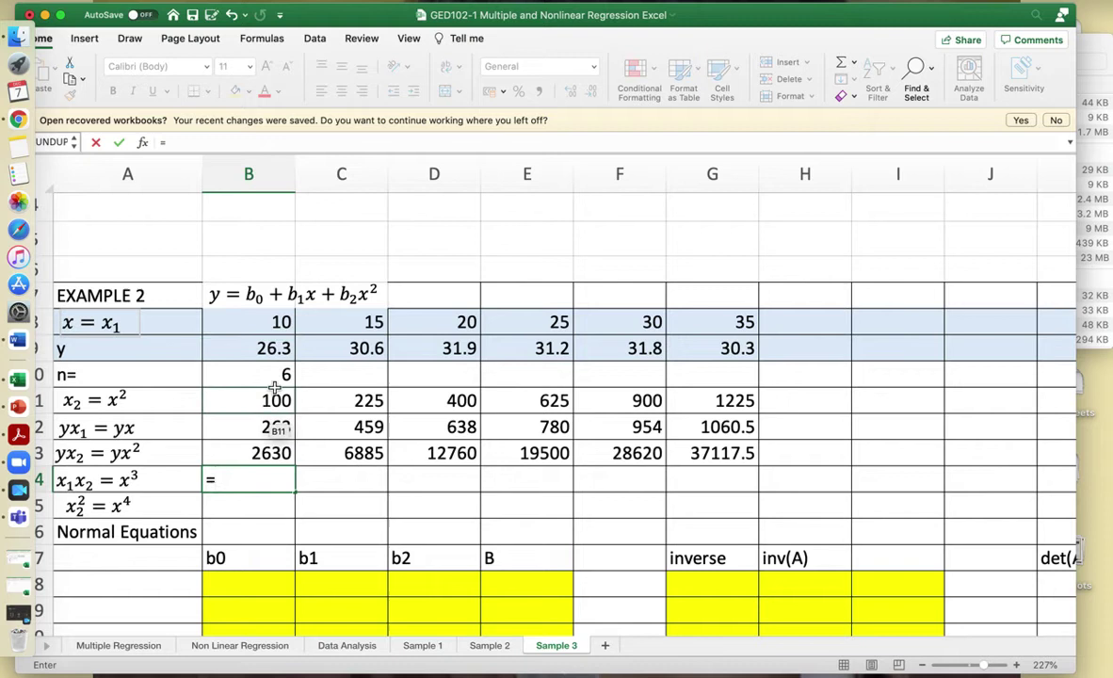
click(283, 323)
text(*)
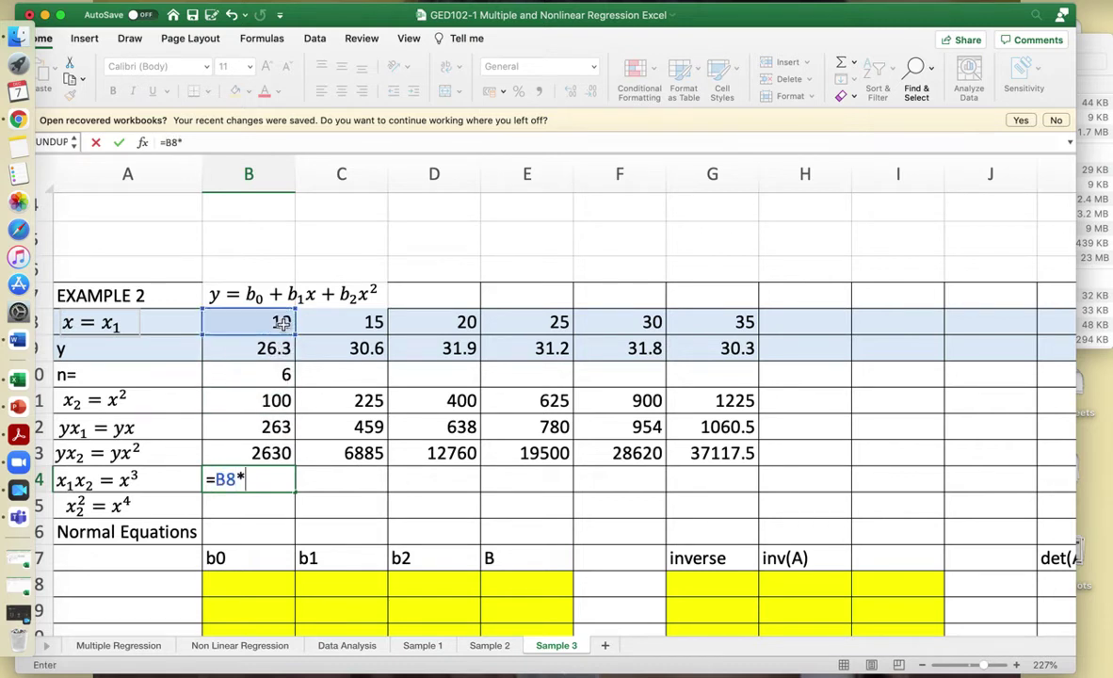
click(283, 400)
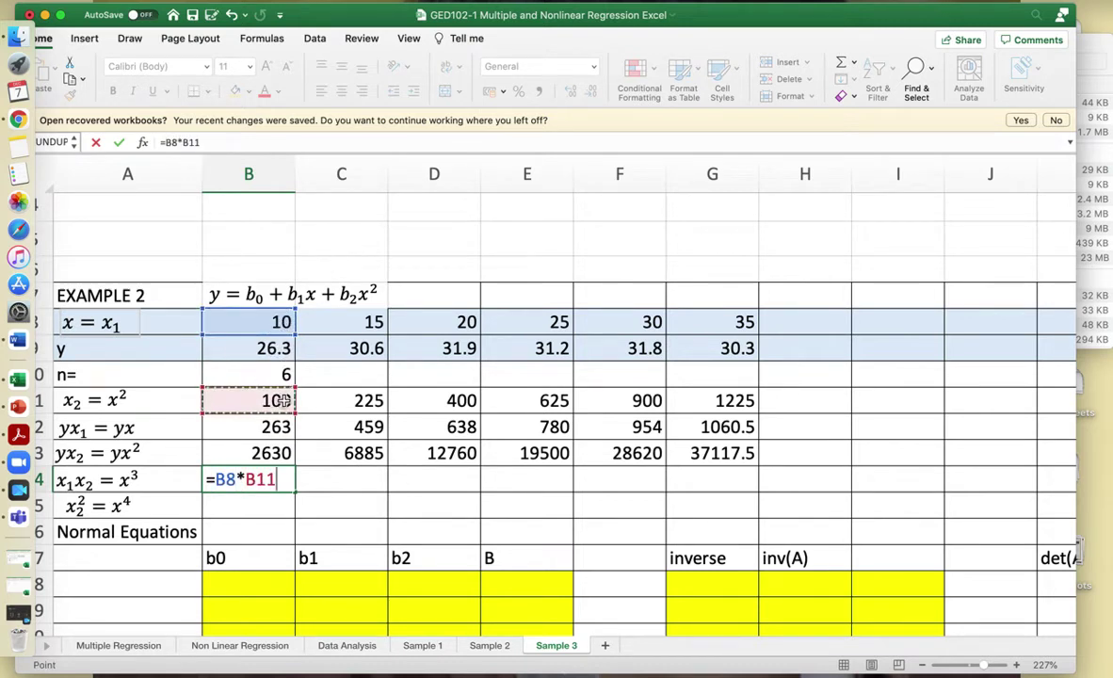
key(Return)
click(271, 480)
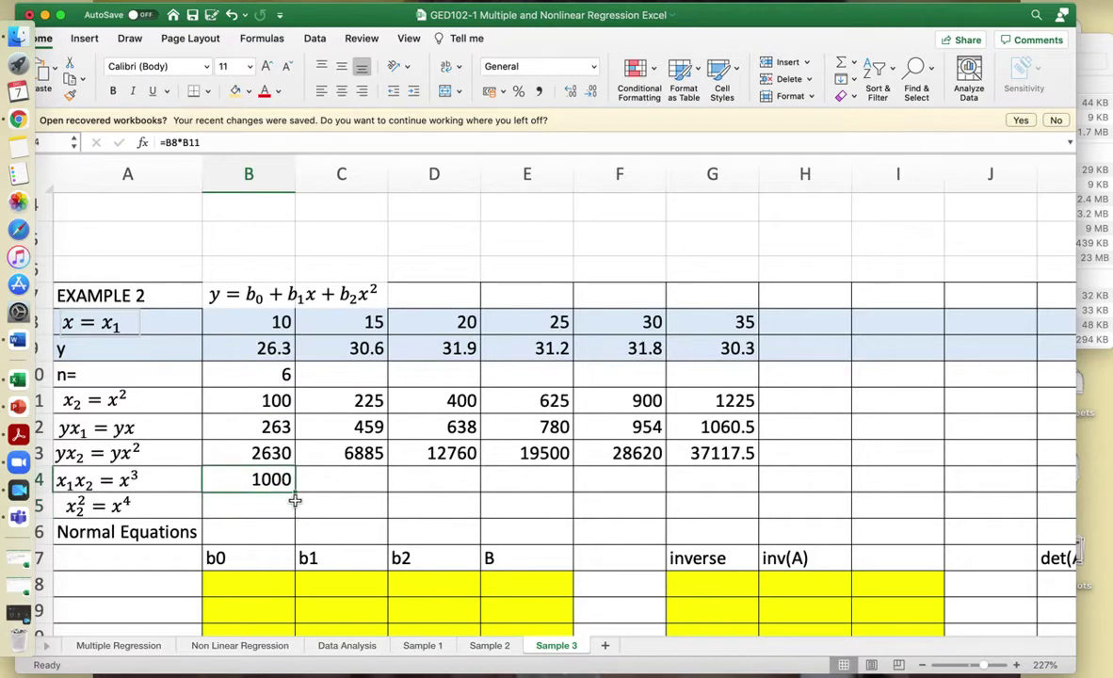
drag(296, 493, 723, 479)
- Compute the x2^2 = x^4 row with =B8^4 in B15 and fill it across to G15
click(239, 507)
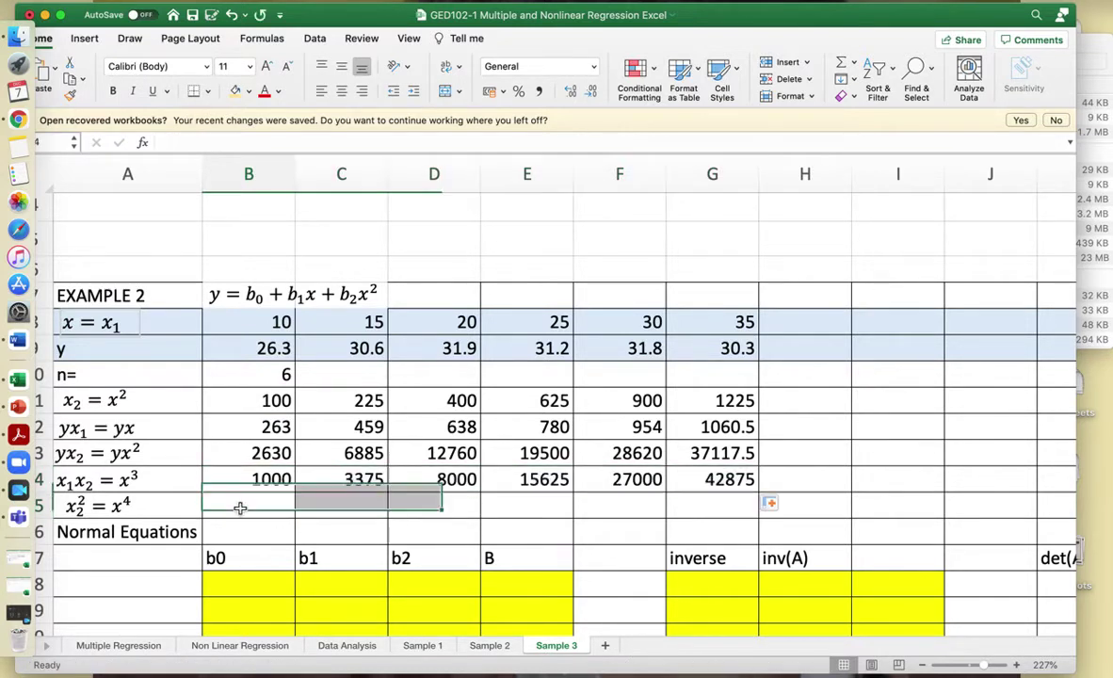
text(=)
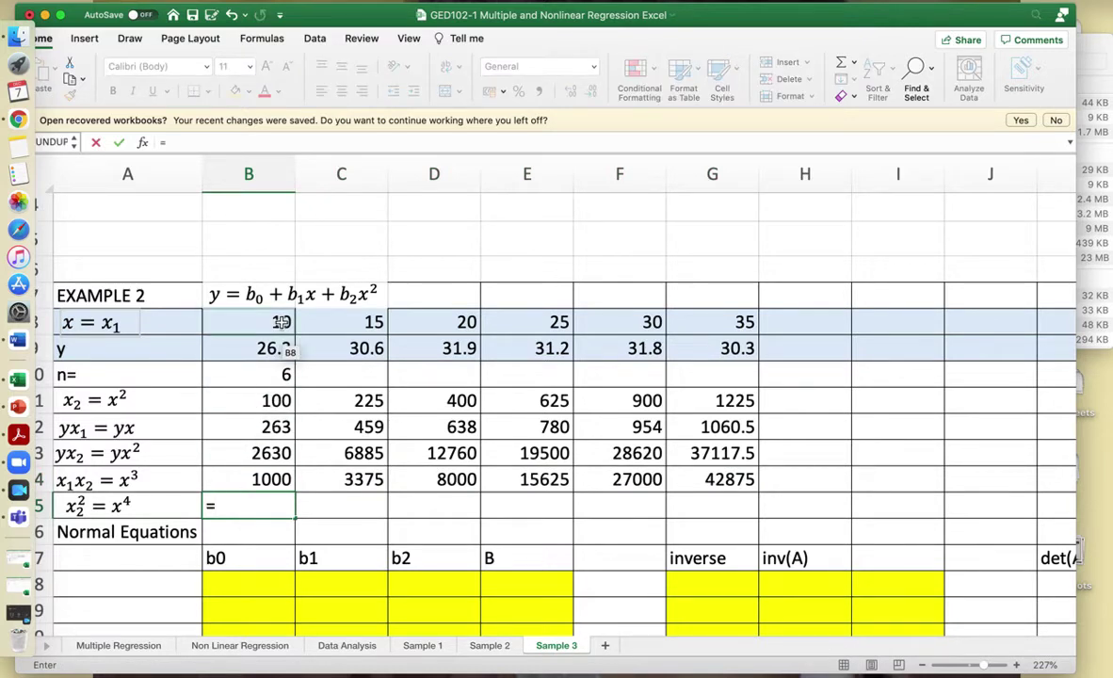
click(279, 322)
text(^4)
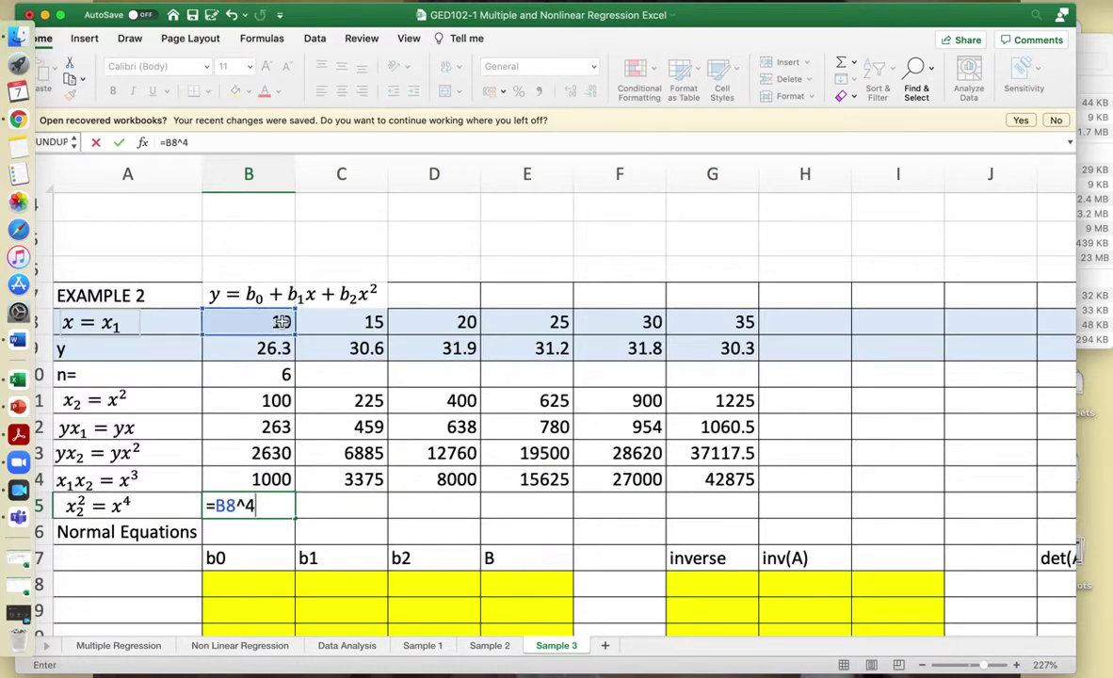
key(Return)
click(276, 506)
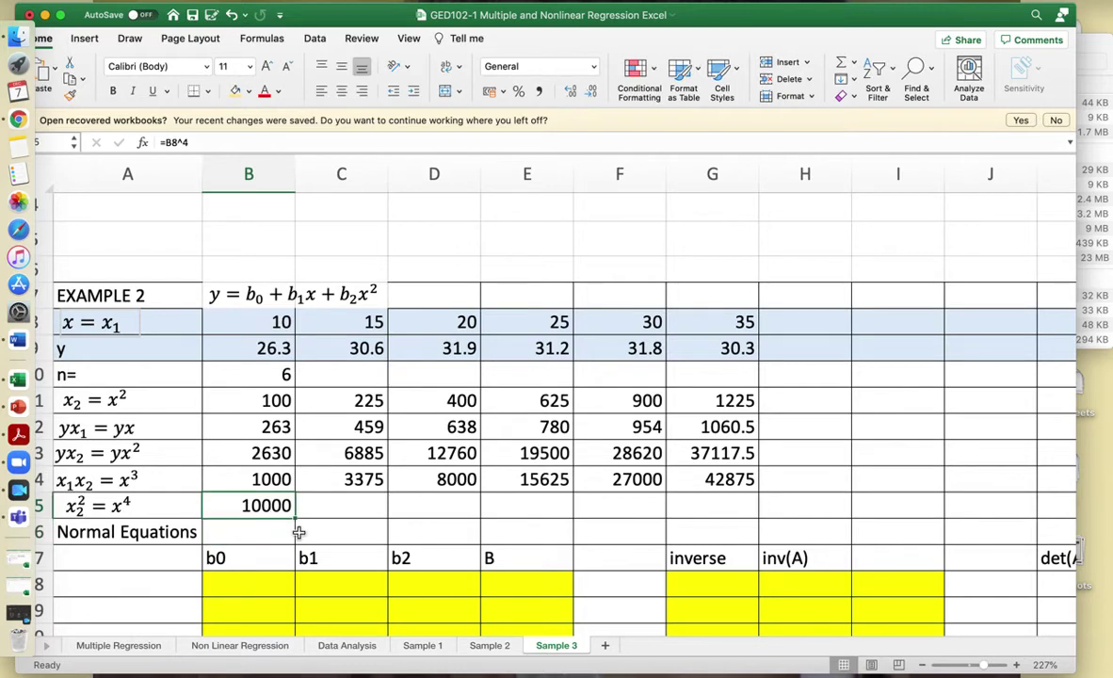
drag(296, 519, 763, 504)
- Total the x row in the SUM column by entering =SUM(B8:G8) in L8
scroll(884, 505, right, 5)
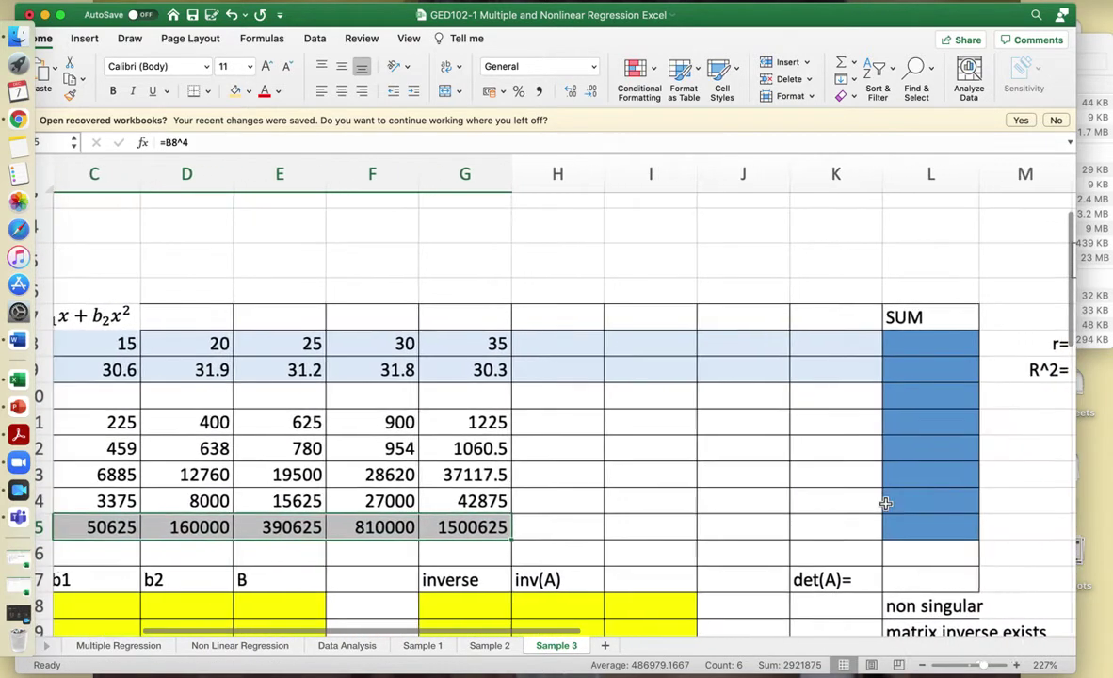
click(893, 340)
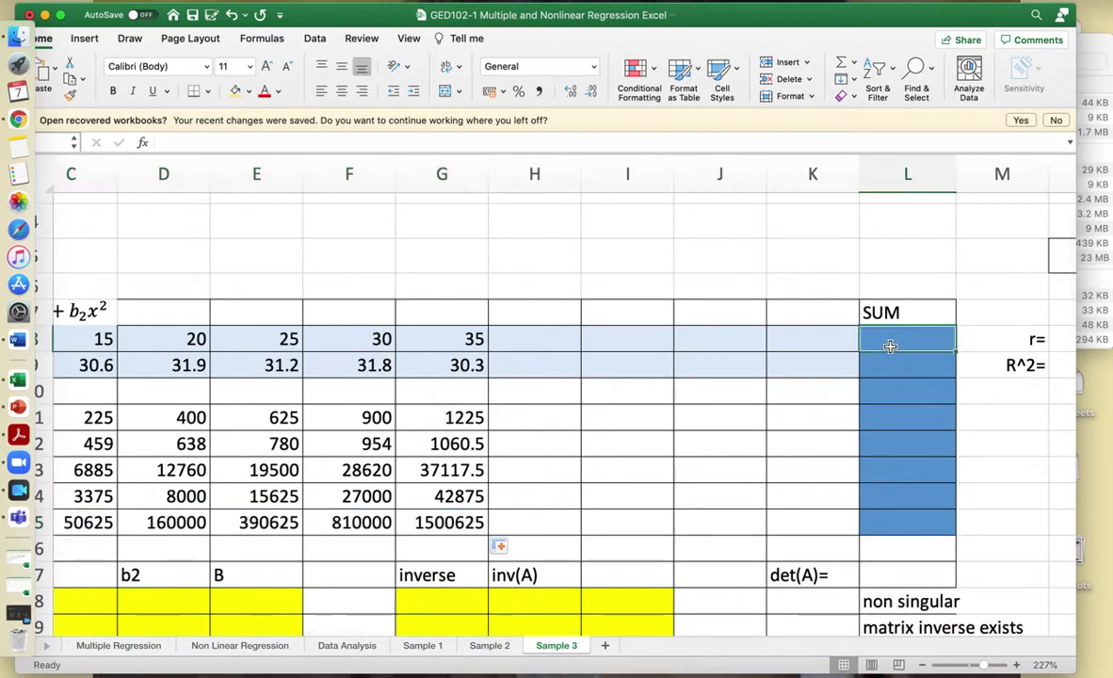
text(=su)
text(m)
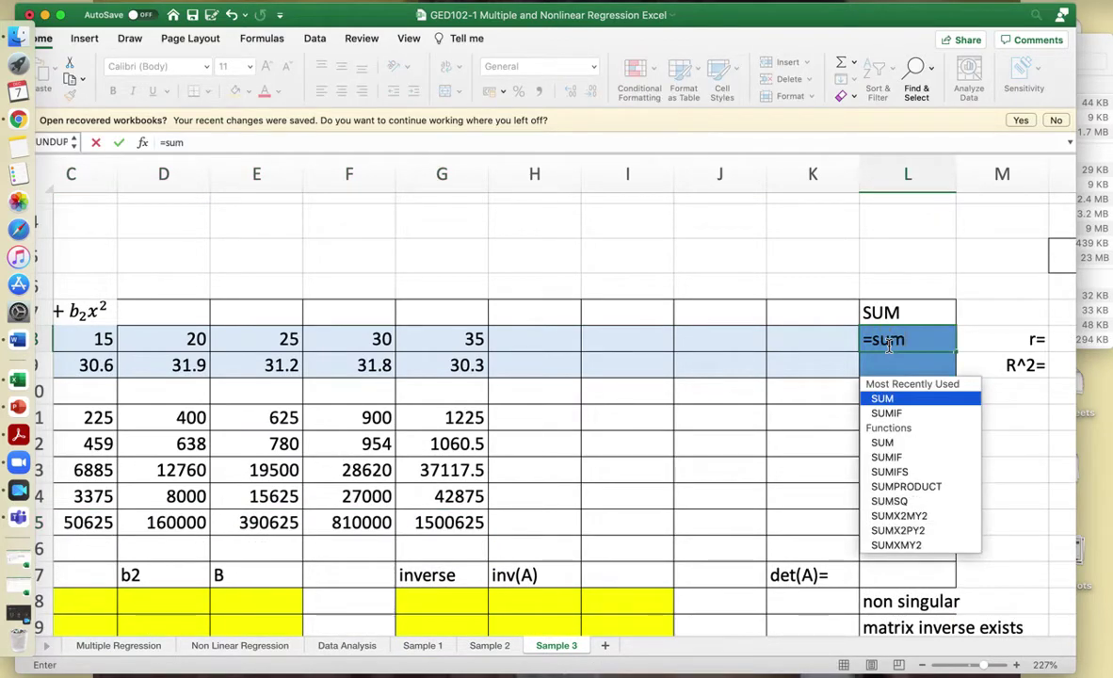
text(()
scroll(572, 334, left, 5)
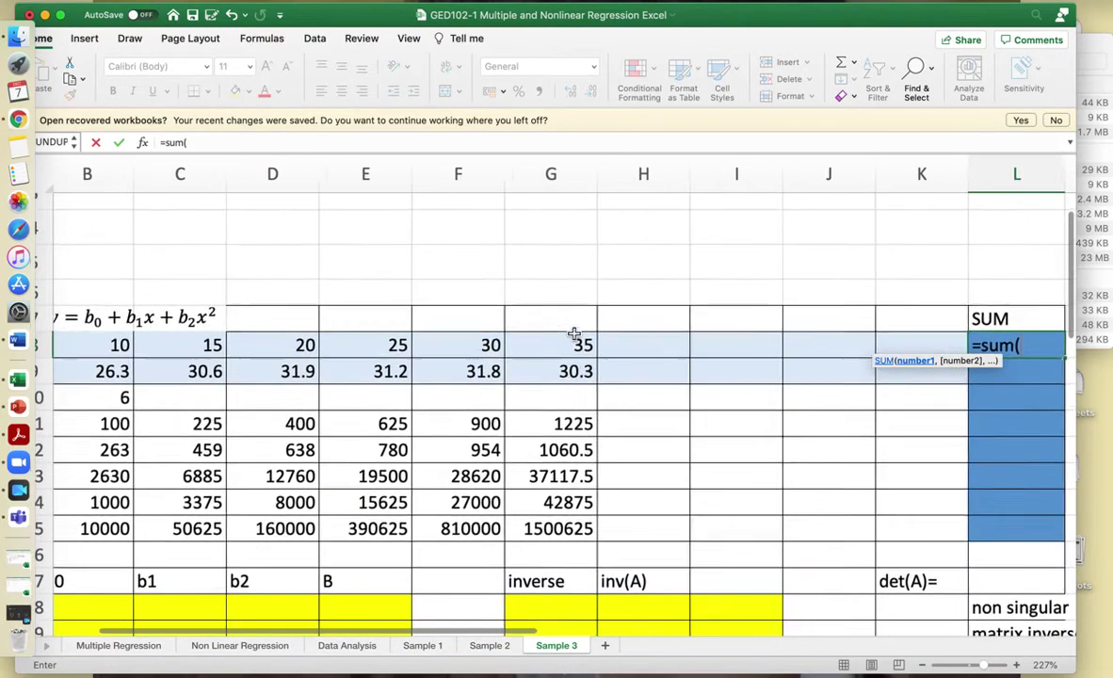
scroll(573, 334, left, 2)
scroll(574, 334, down, 3)
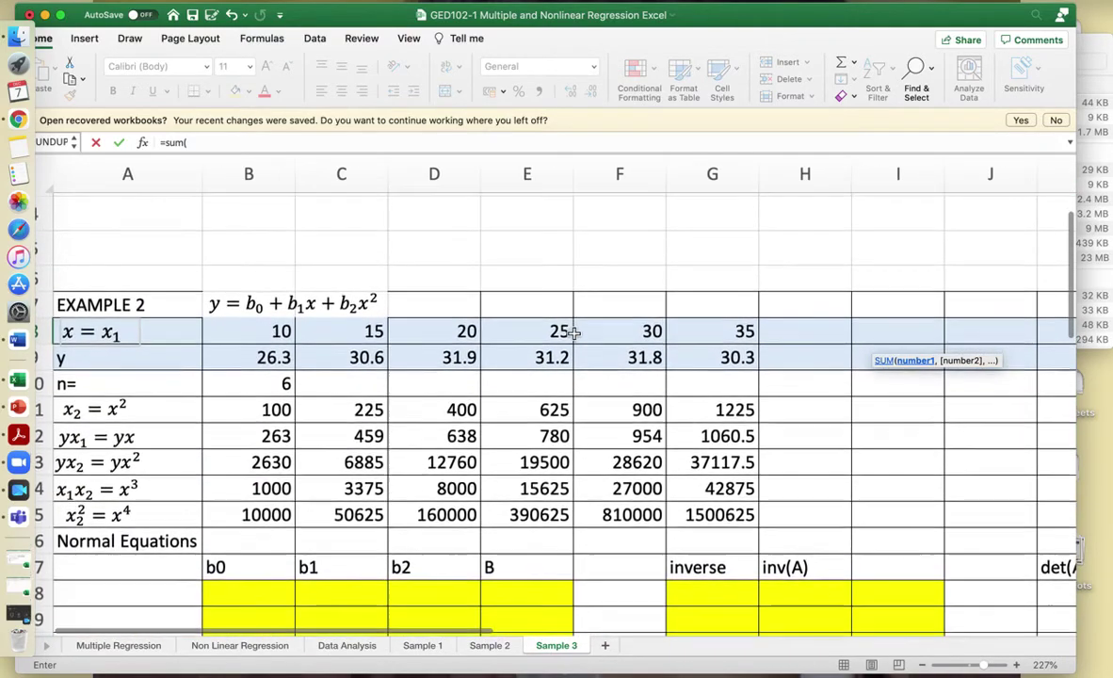
scroll(573, 334, right, 3)
scroll(574, 334, up, 2)
scroll(573, 334, right, 1)
scroll(574, 335, up, 1)
click(151, 316)
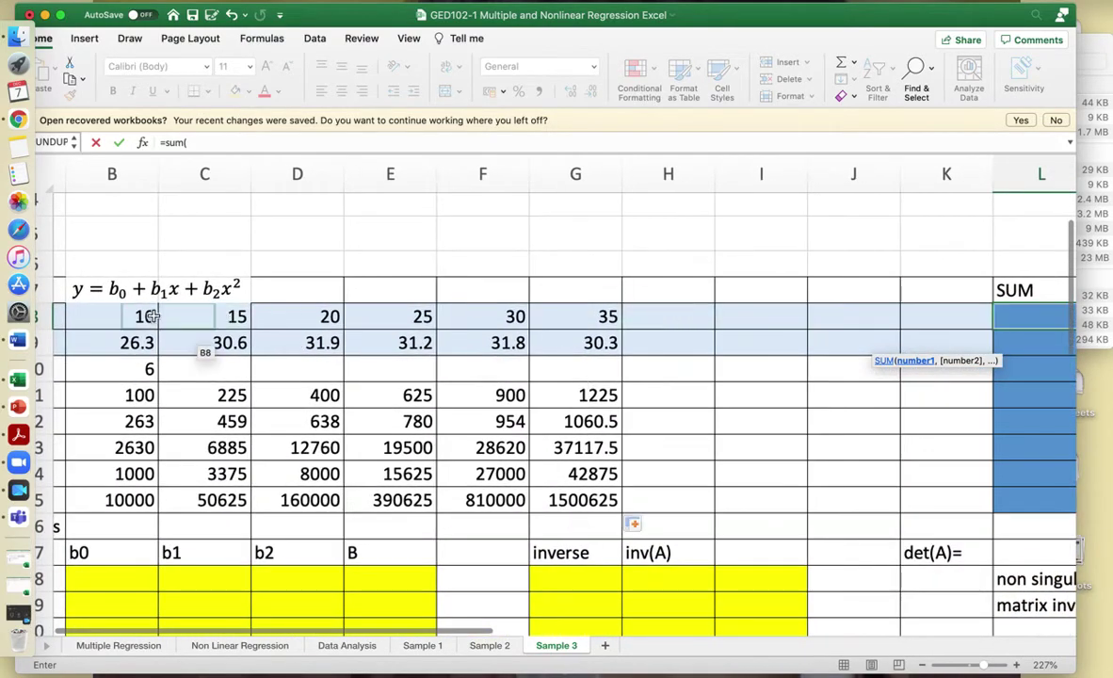
key(shift+Right)
key(shift+Right)
key(shift+Right)
key(shift+Right)
key(shift+Right)
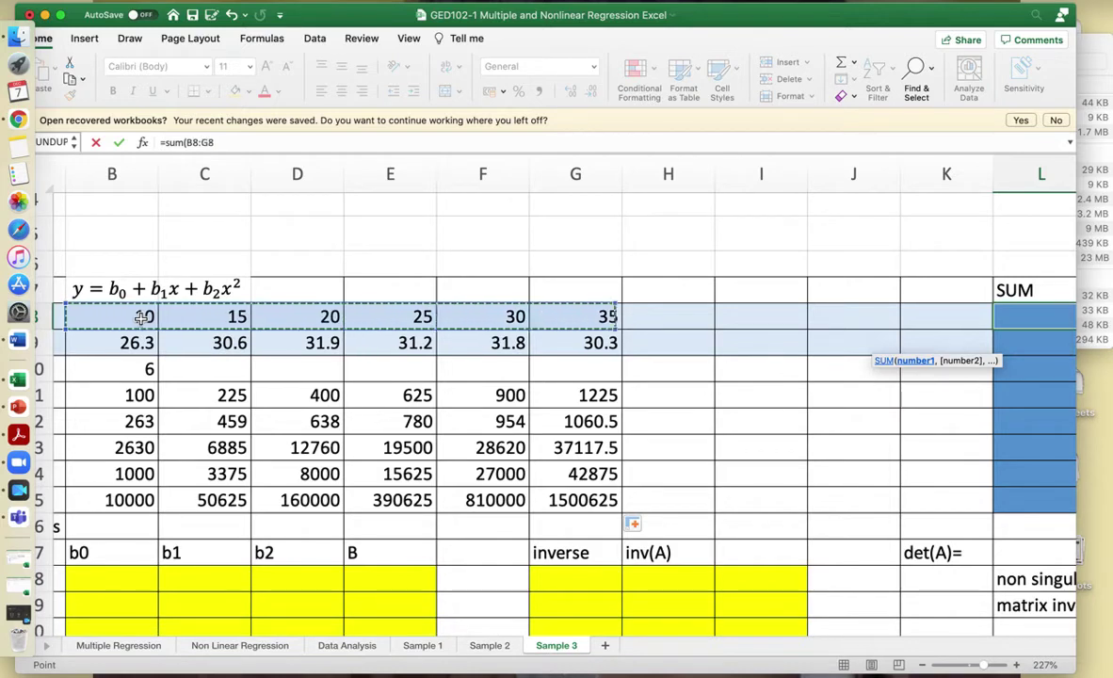
text())
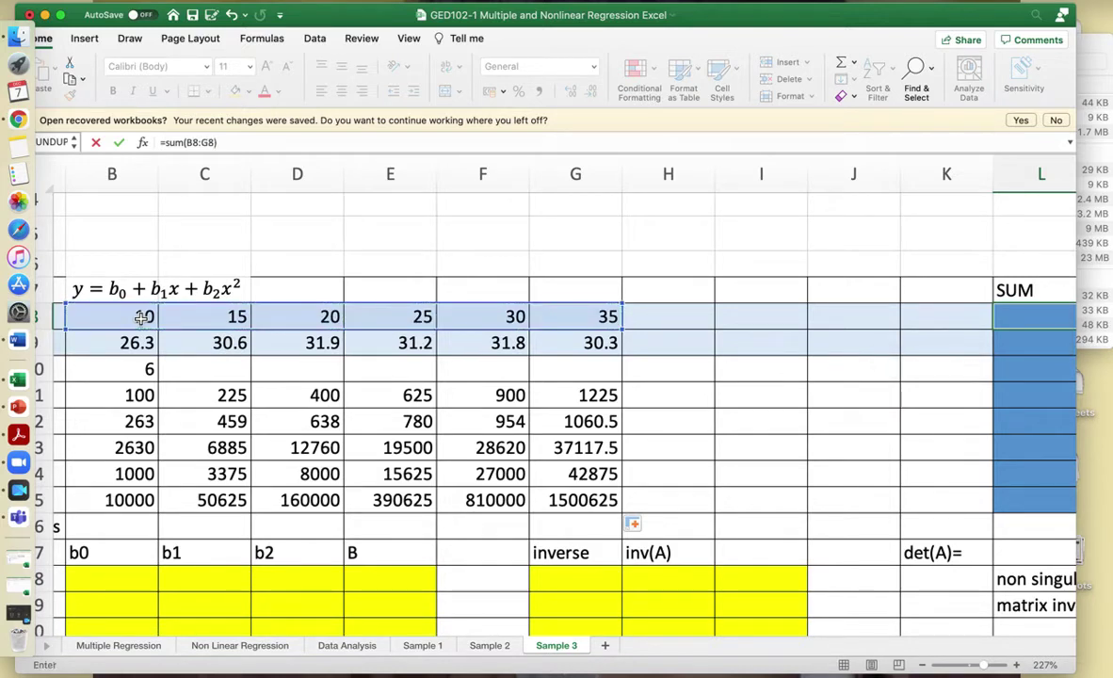
key(Return)
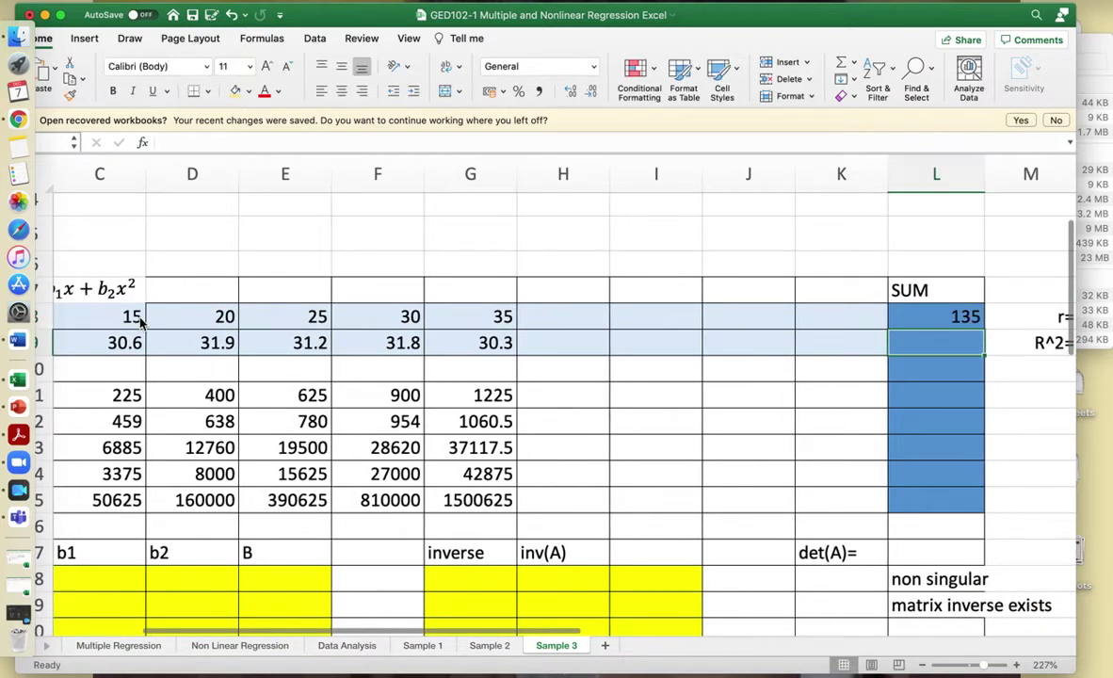
- Fill the SUM formula from L8 down to L14 and clear the total in the n row, cell L10
click(927, 317)
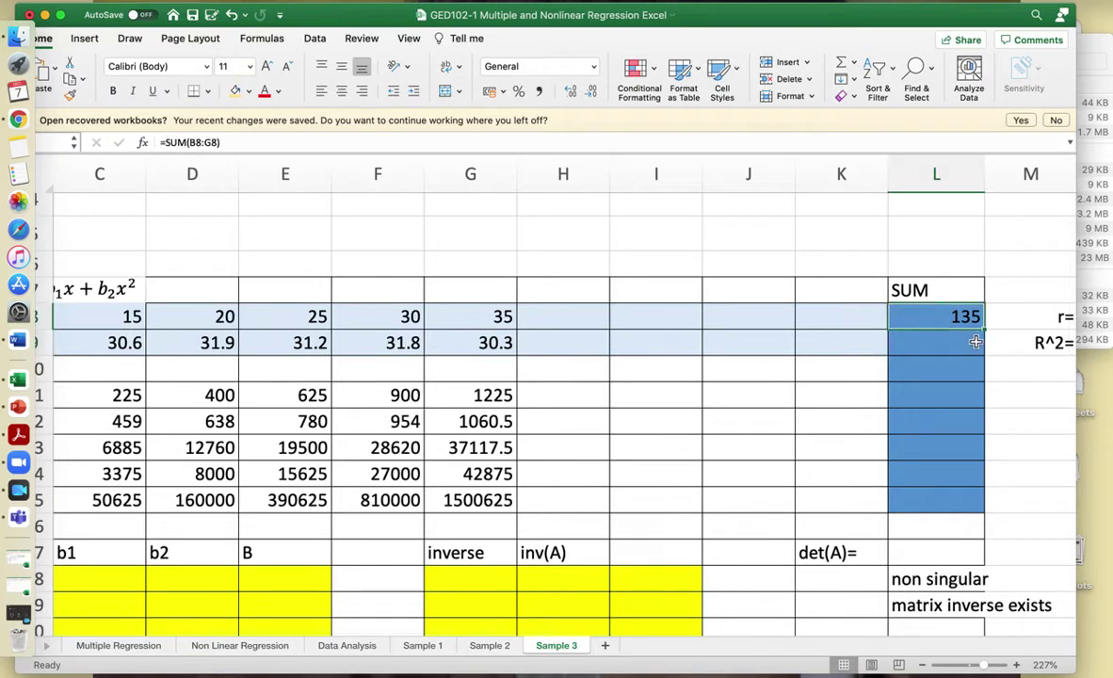
drag(986, 332, 985, 350)
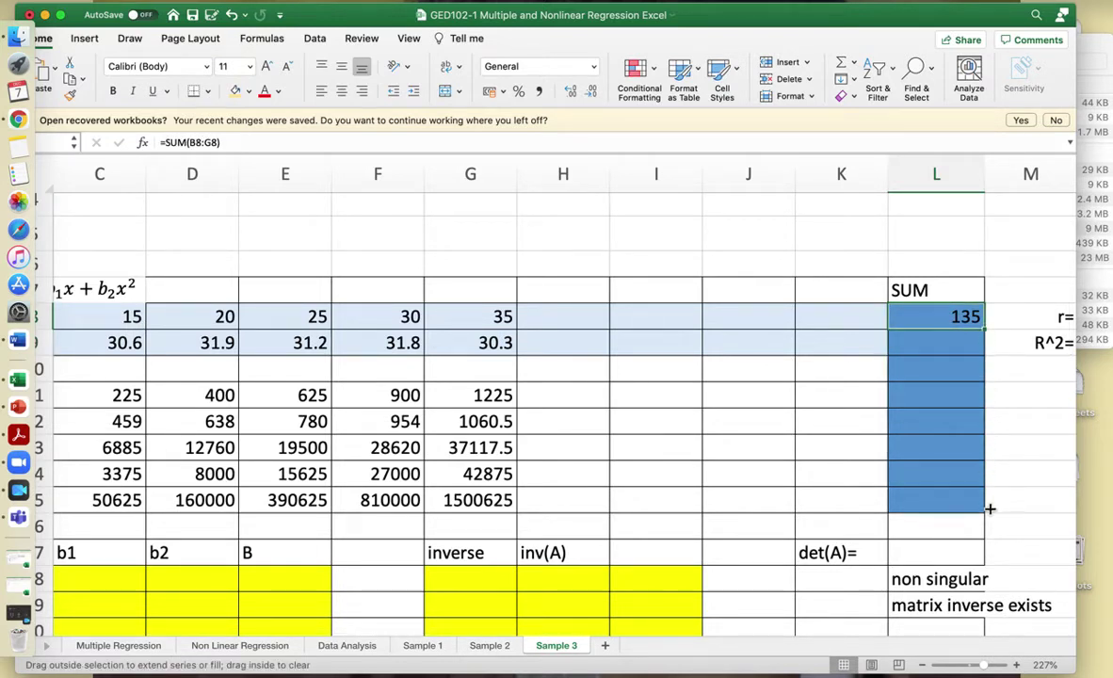
drag(990, 508, 989, 498)
click(960, 369)
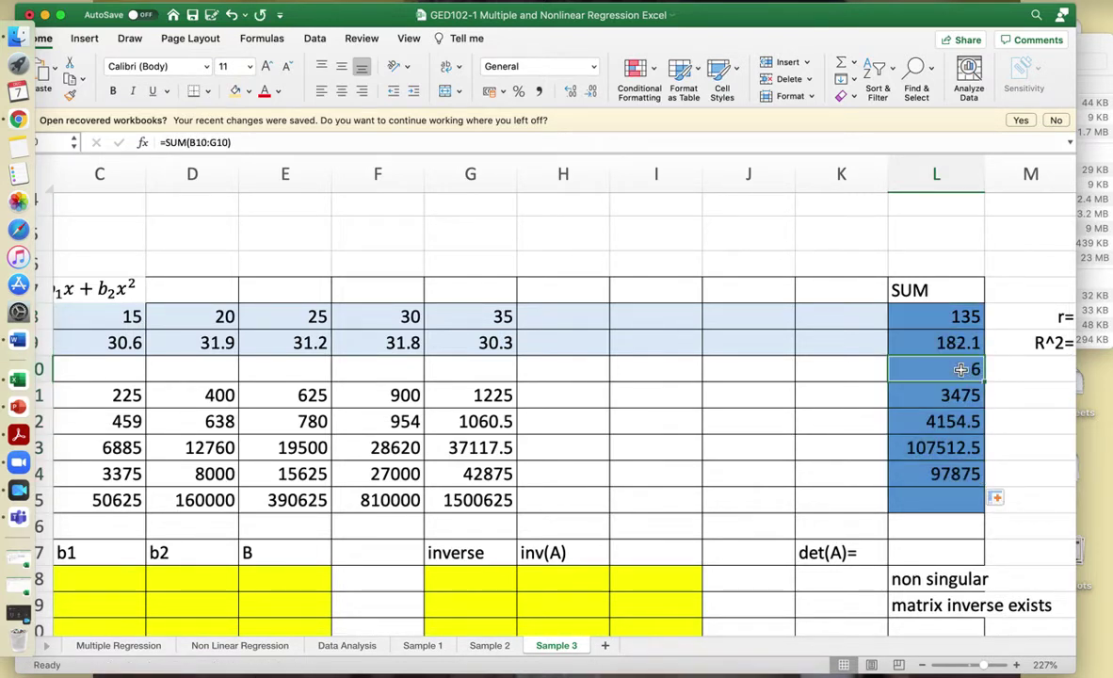
click(798, 444)
- Compute the correlation coefficient r between x and y with =CORREL(B8:G8,B9:G9) in N8
scroll(798, 444, down, 3)
scroll(797, 444, left, 2)
scroll(798, 443, up, 2)
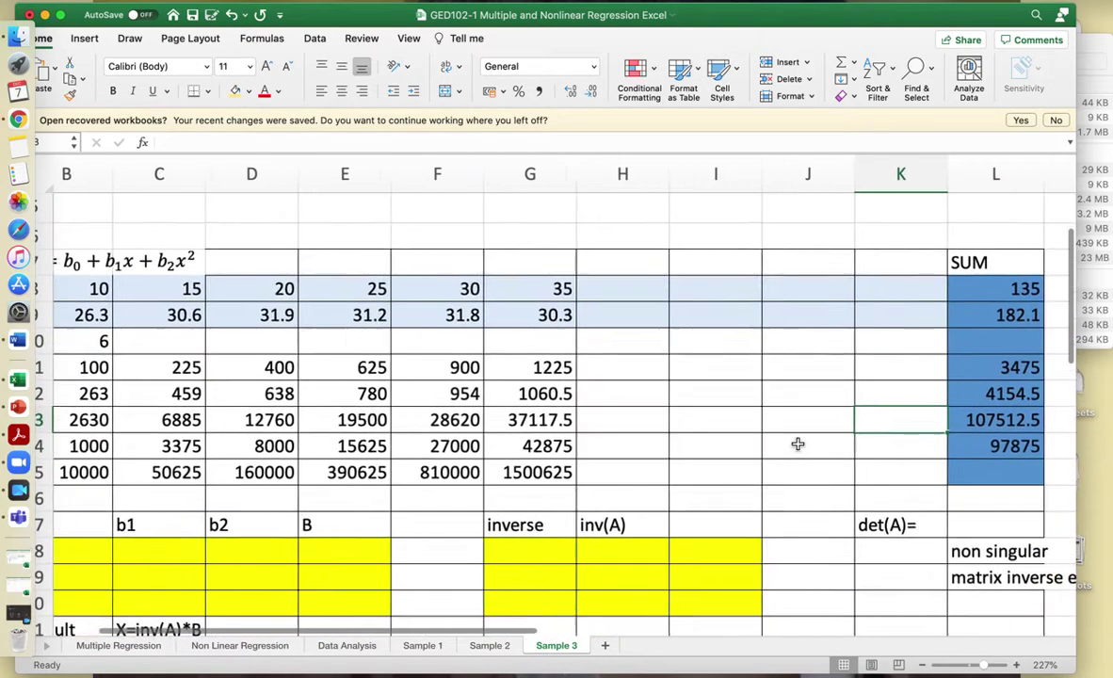
drag(797, 443, 800, 454)
scroll(800, 450, down, 3)
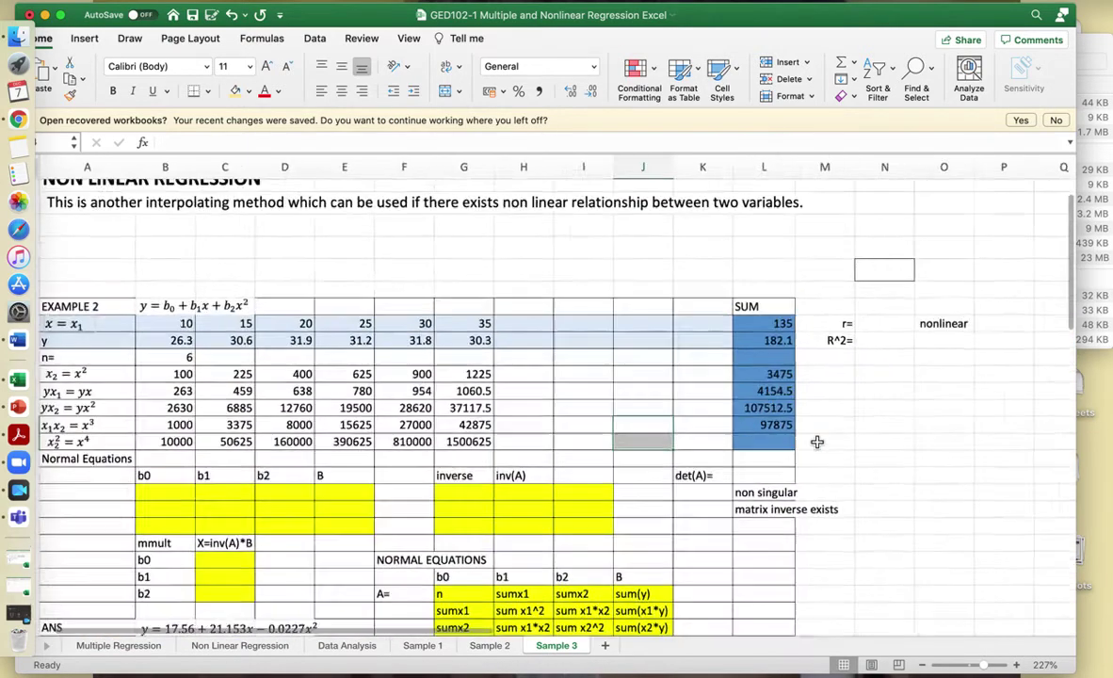
scroll(818, 442, up, 2)
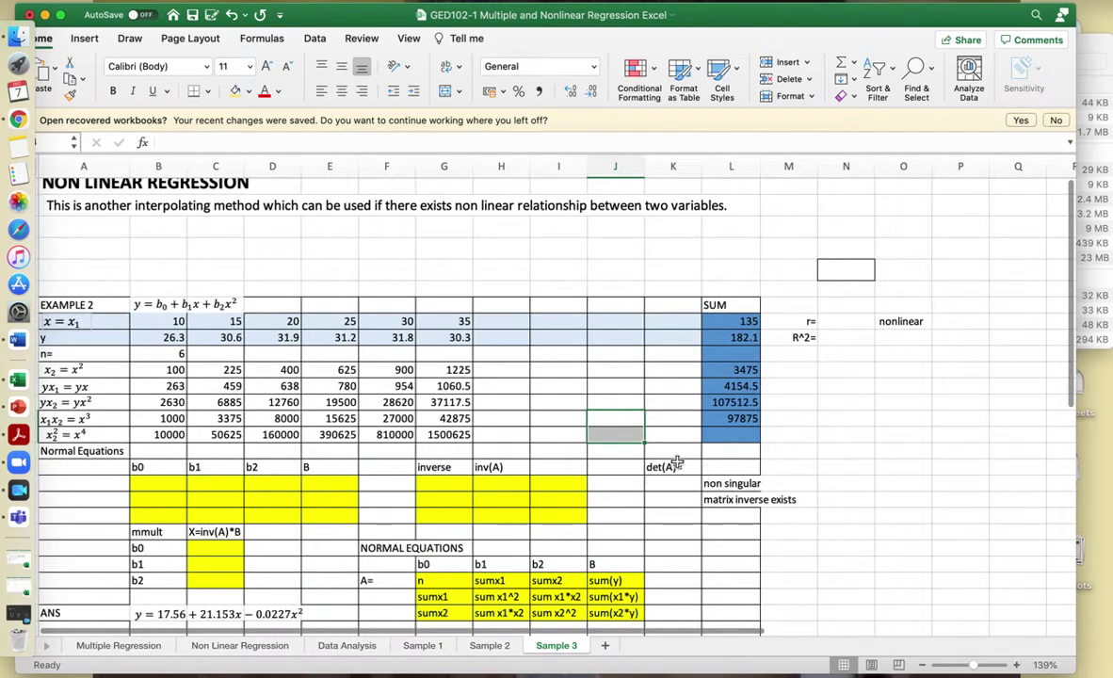
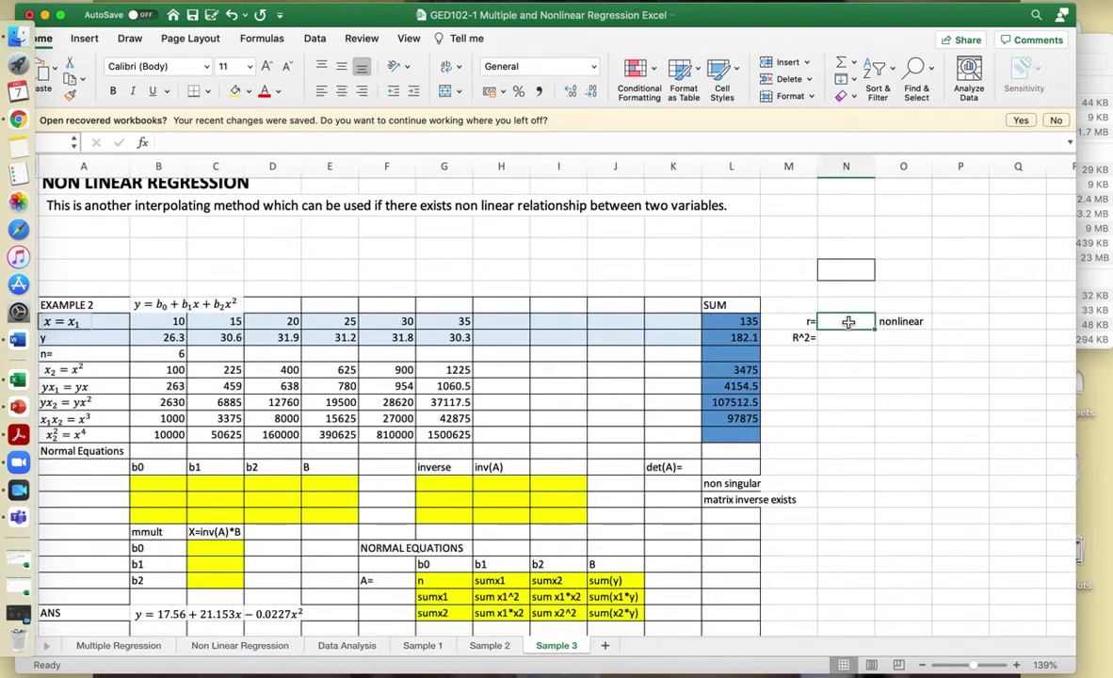
text(=)
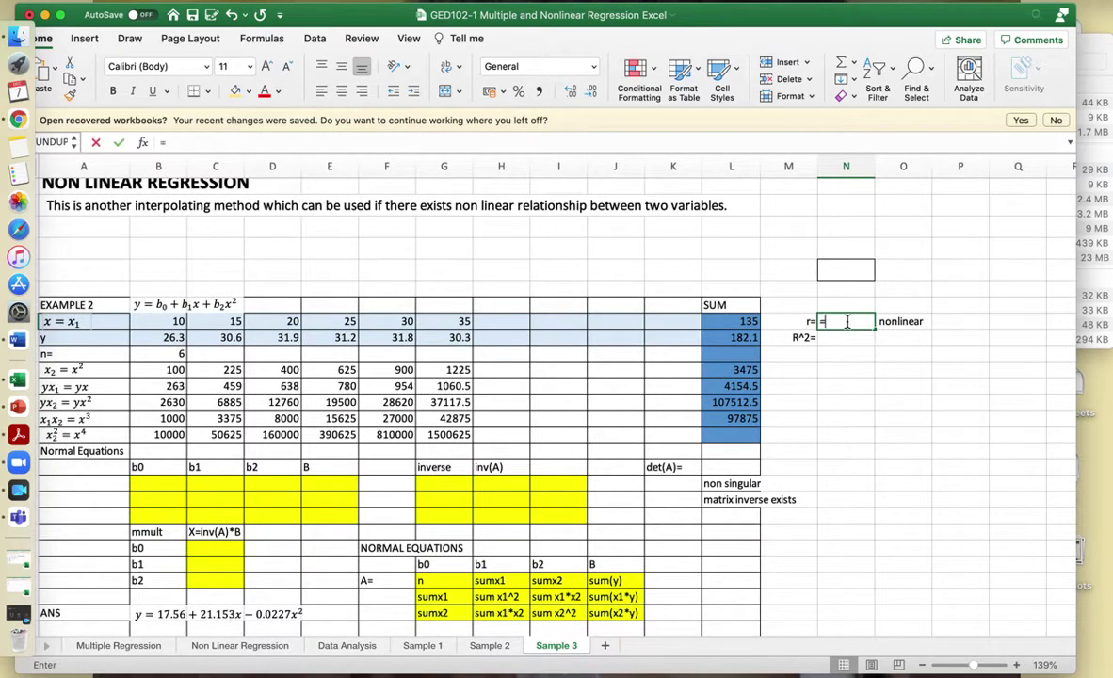
scroll(875, 370, down, 1)
scroll(875, 373, right, 1)
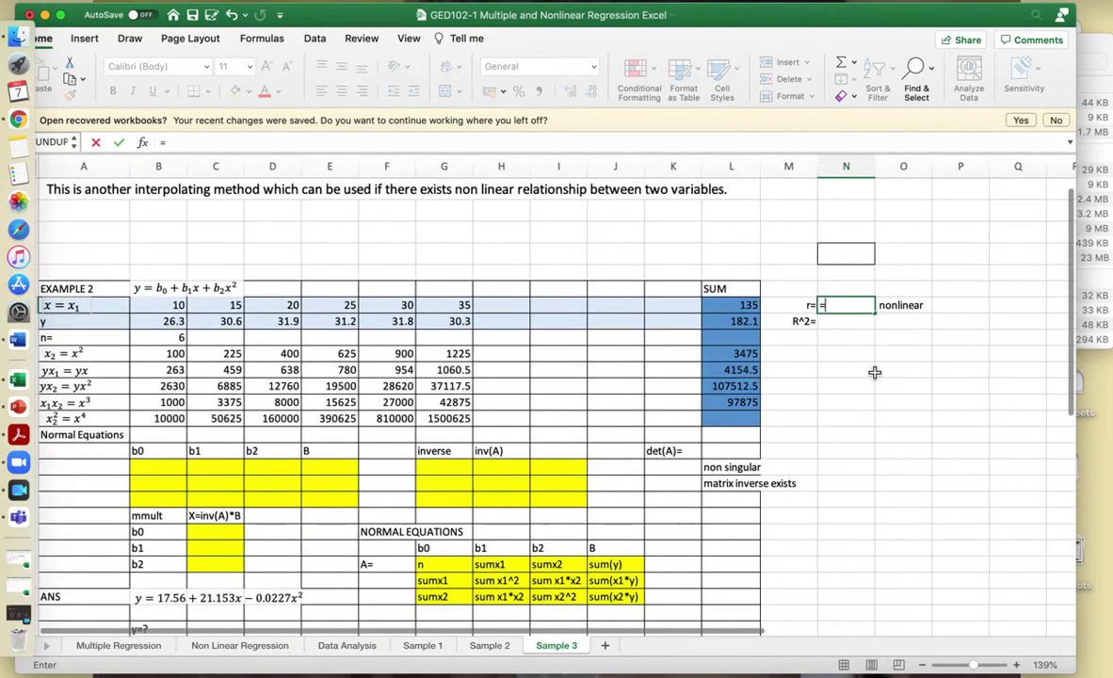
text(c)
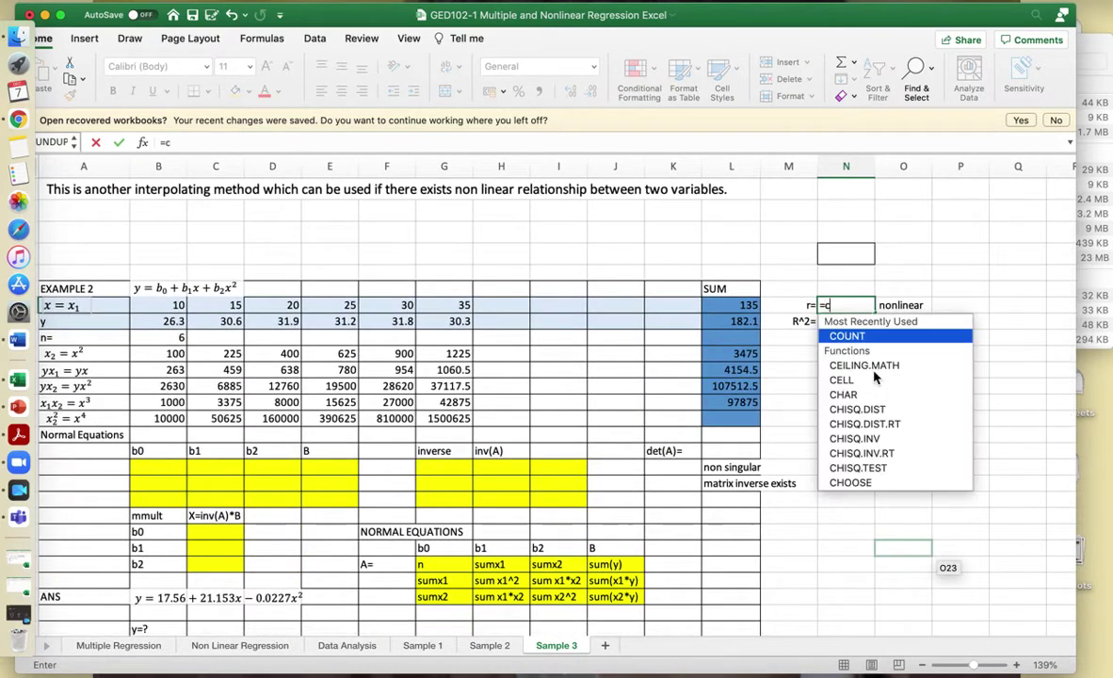
text(orre)
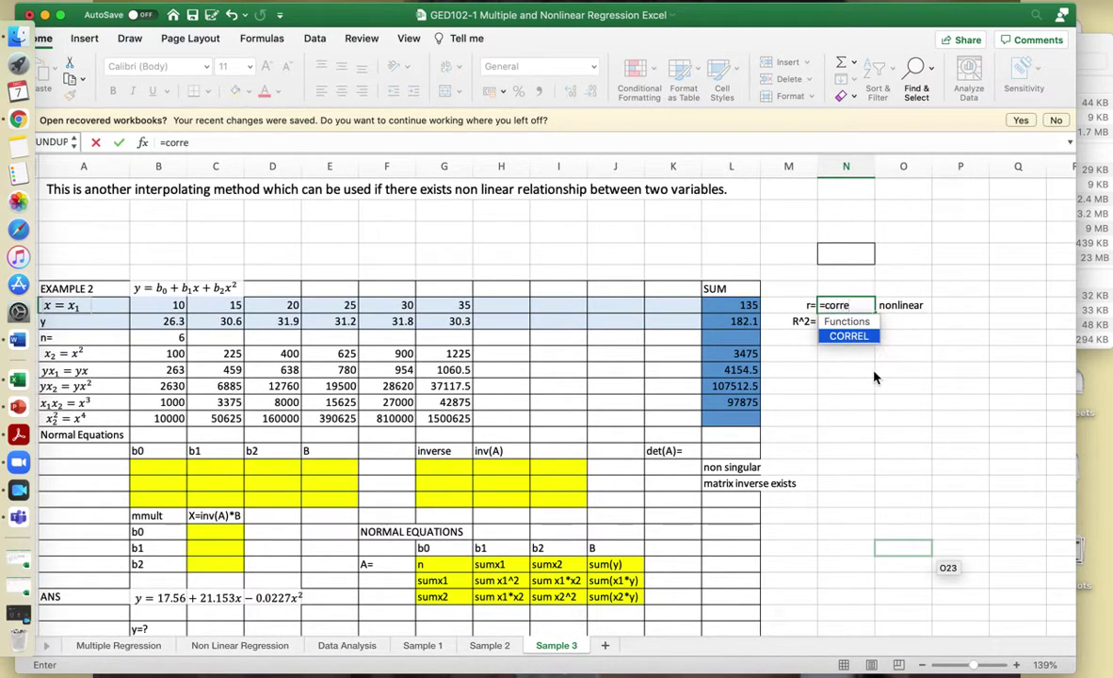
text(l()
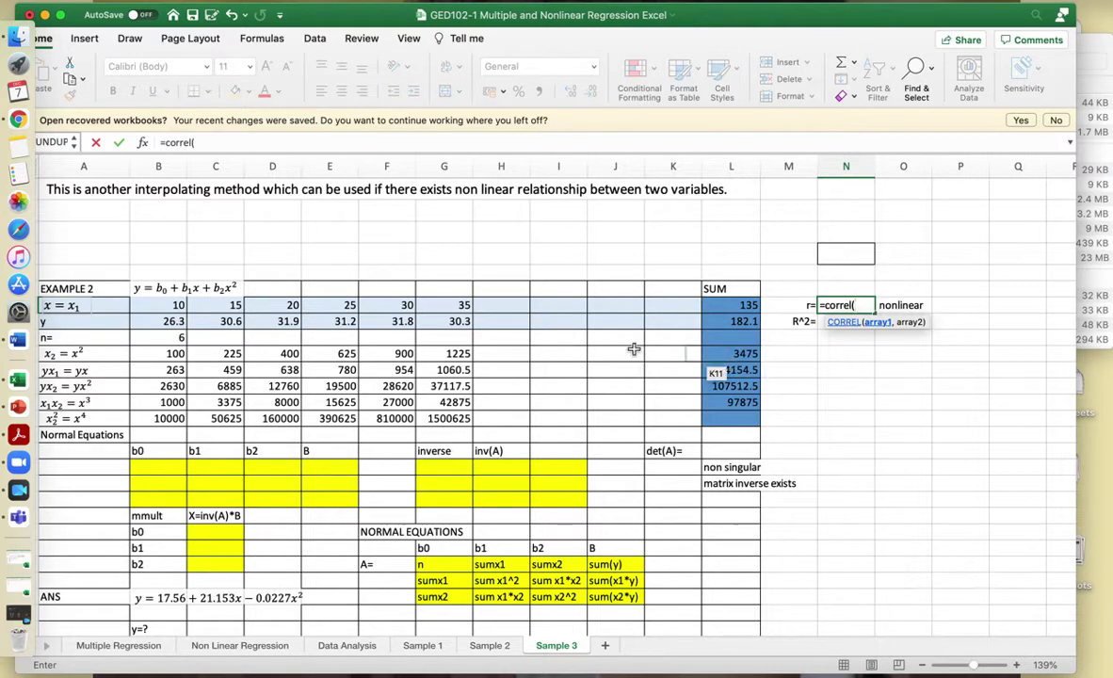
click(179, 307)
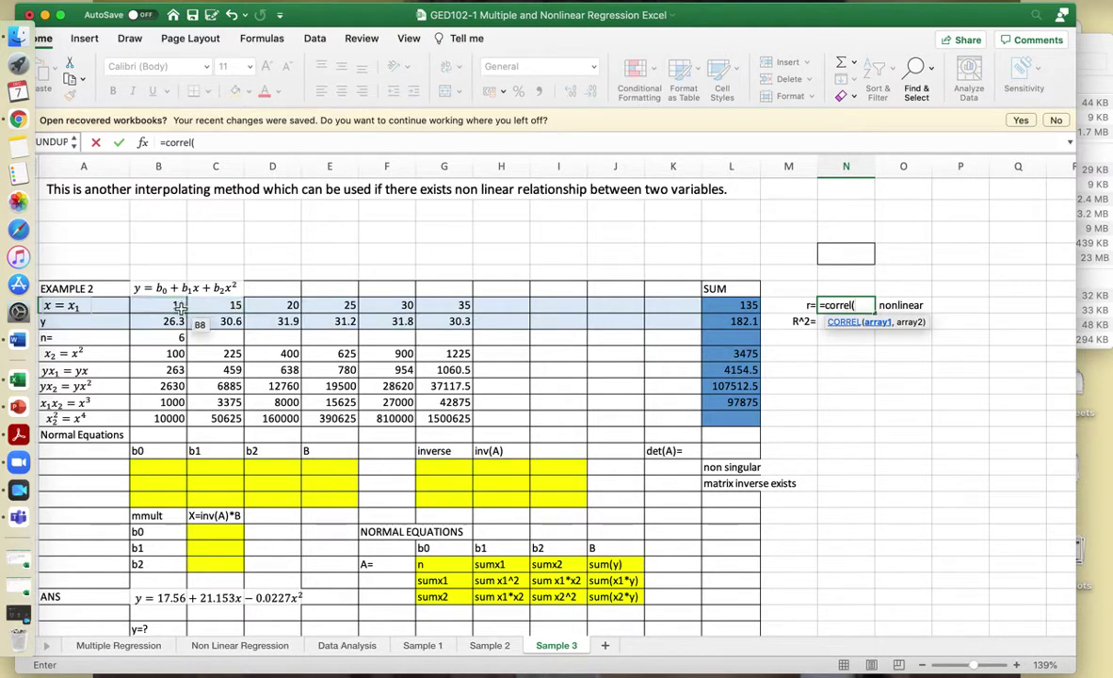
key(shift+Right)
key(shift+Right)
key(shift+Right)
key(shift+Right)
key(shift+Right)
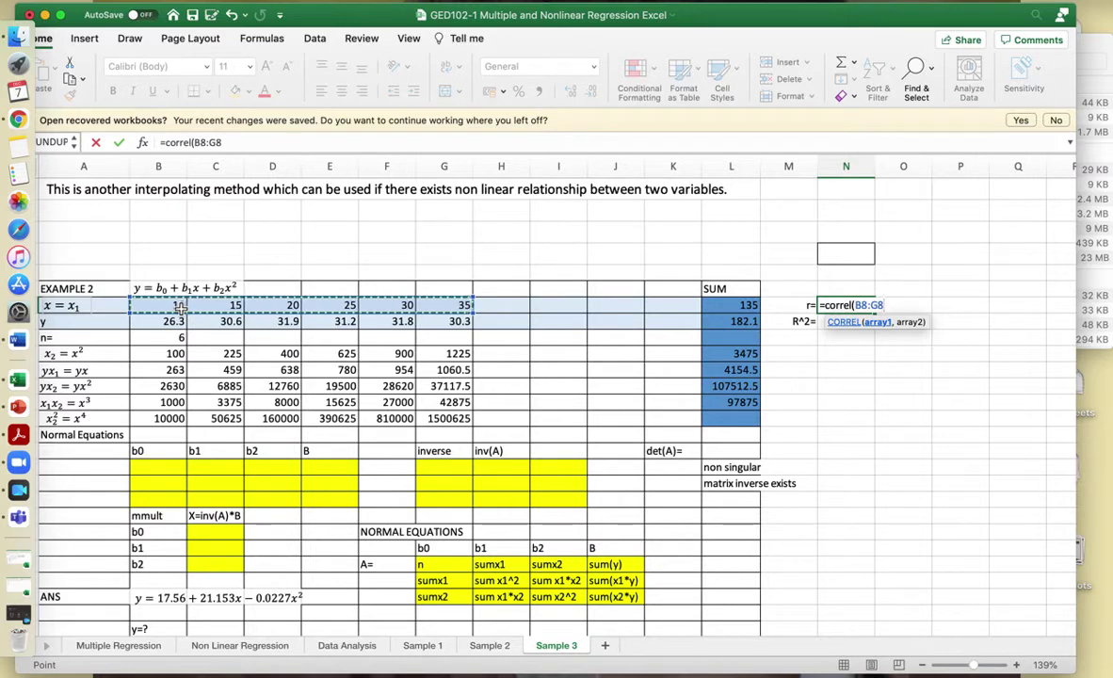
text(,)
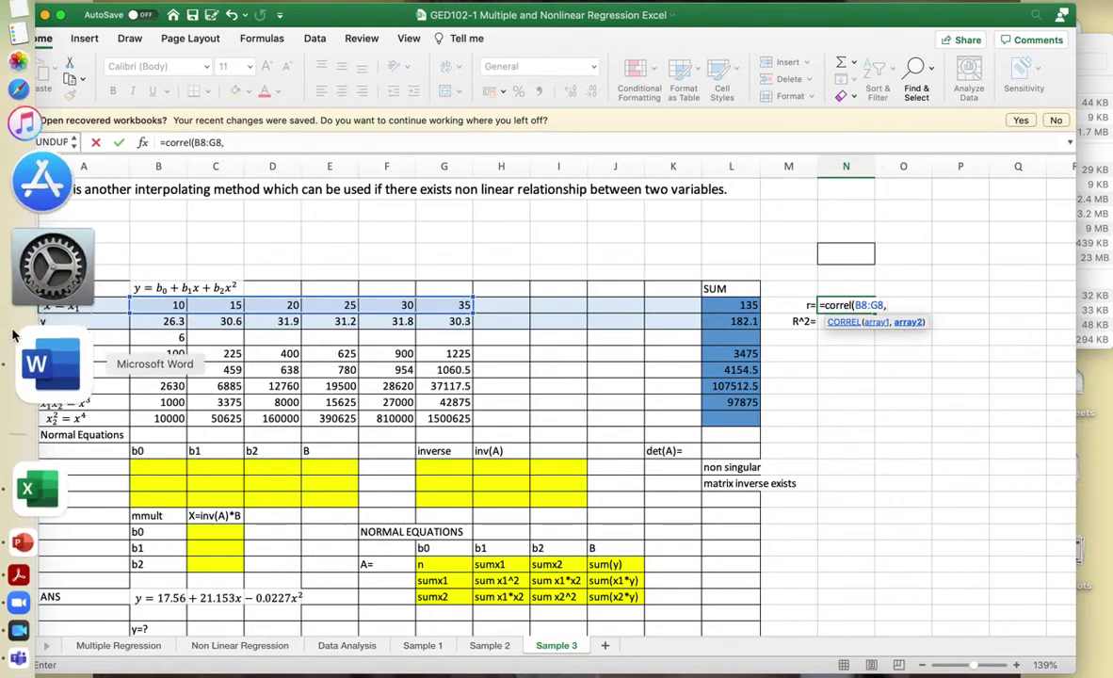
click(172, 323)
key(shift+Right)
key(shift+Right)
key(shift+Right)
key(shift+Right)
key(shift+Right)
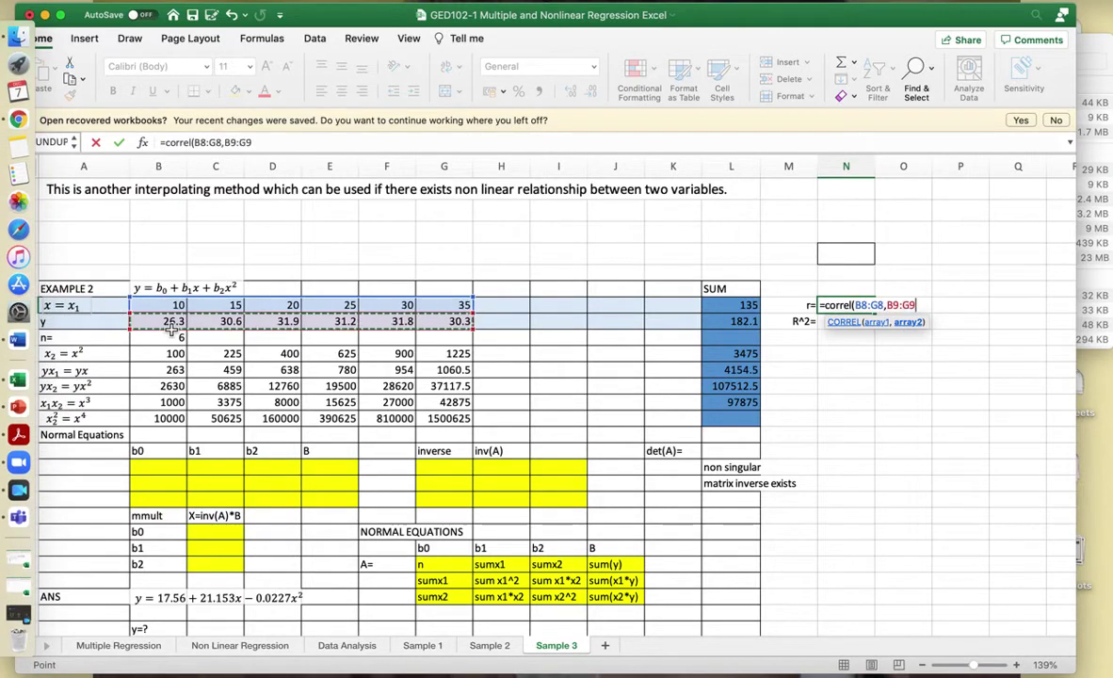
text())
key(Return)
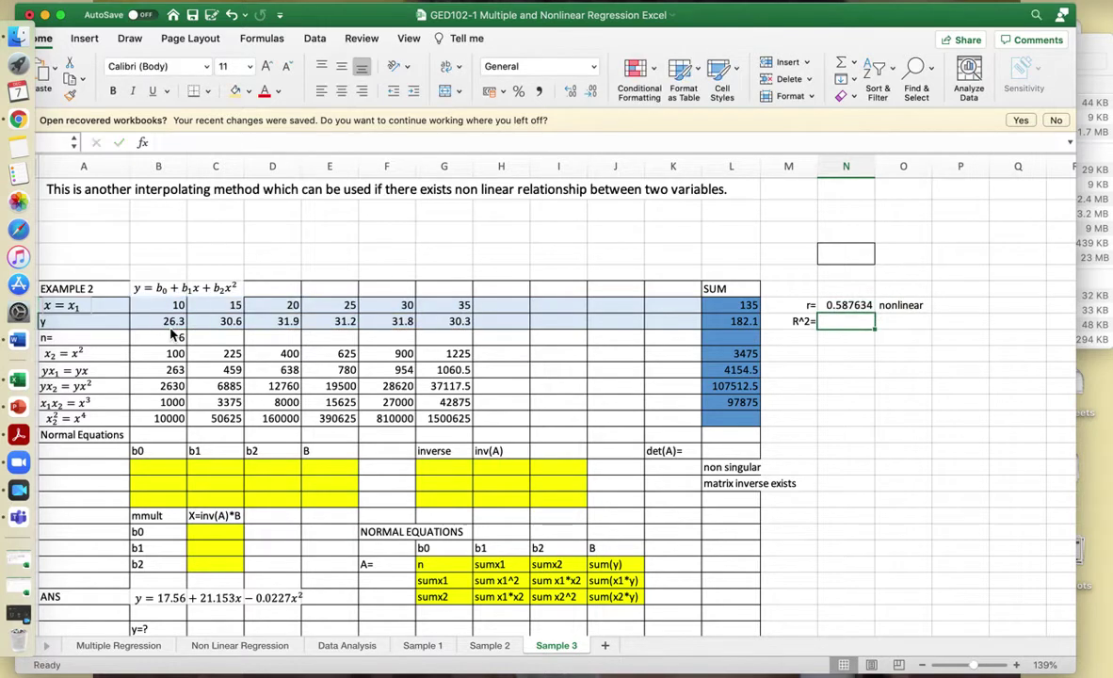
key(Up)
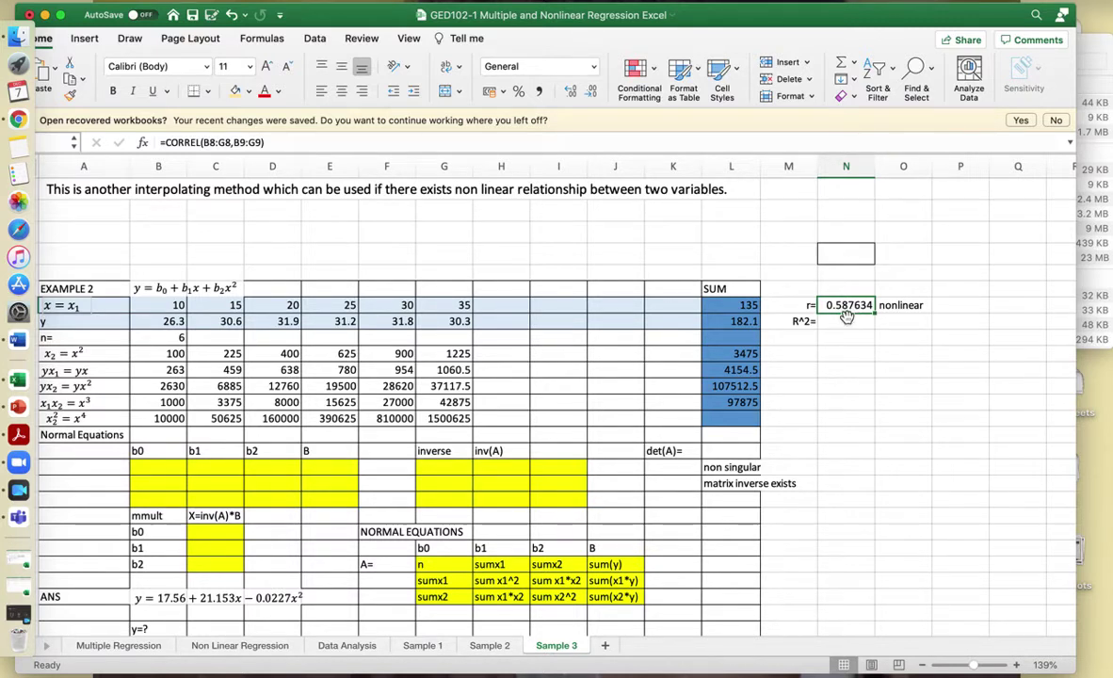
click(897, 311)
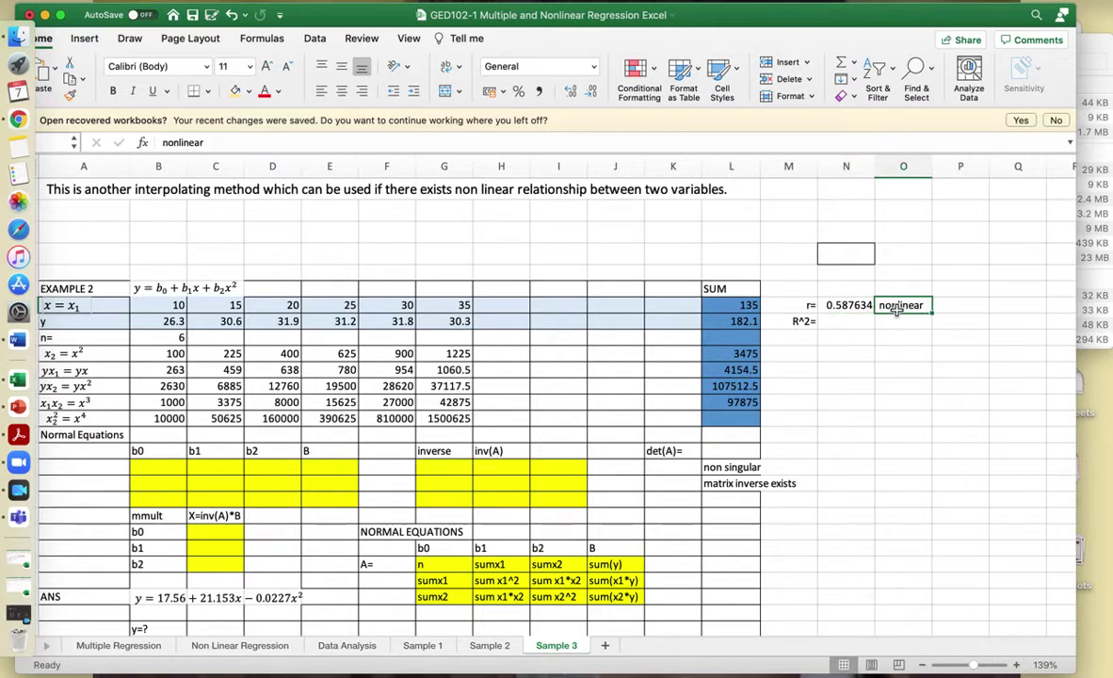
scroll(833, 449, up, 2)
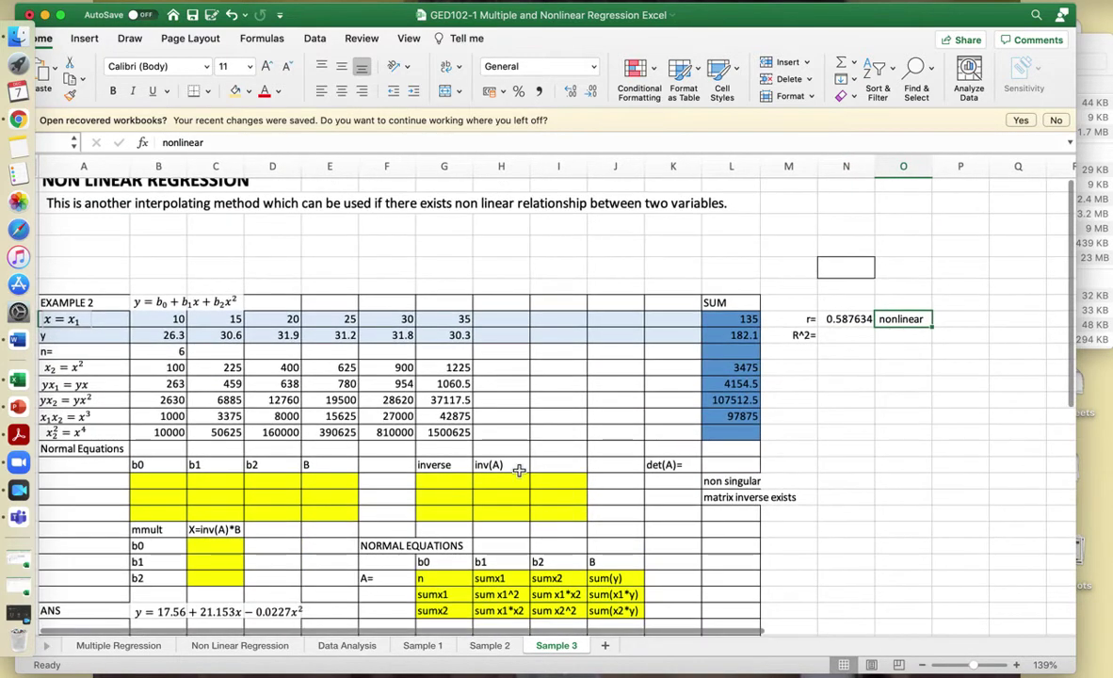
scroll(519, 469, up, 1)
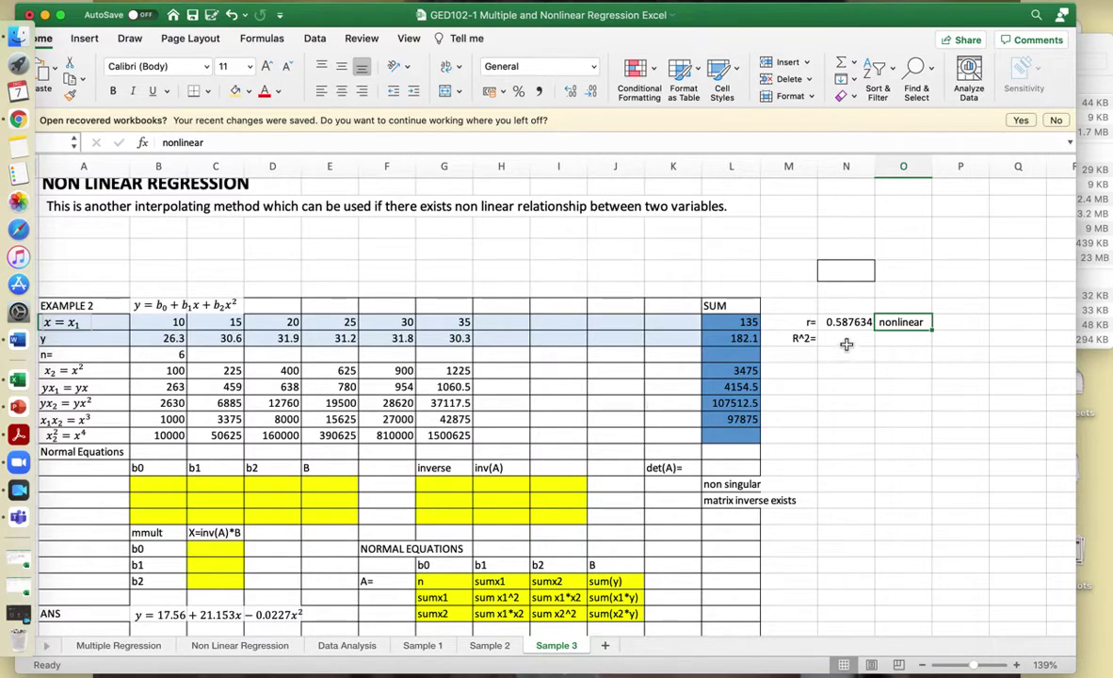
scroll(827, 506, up, 1)
scroll(614, 485, down, 3)
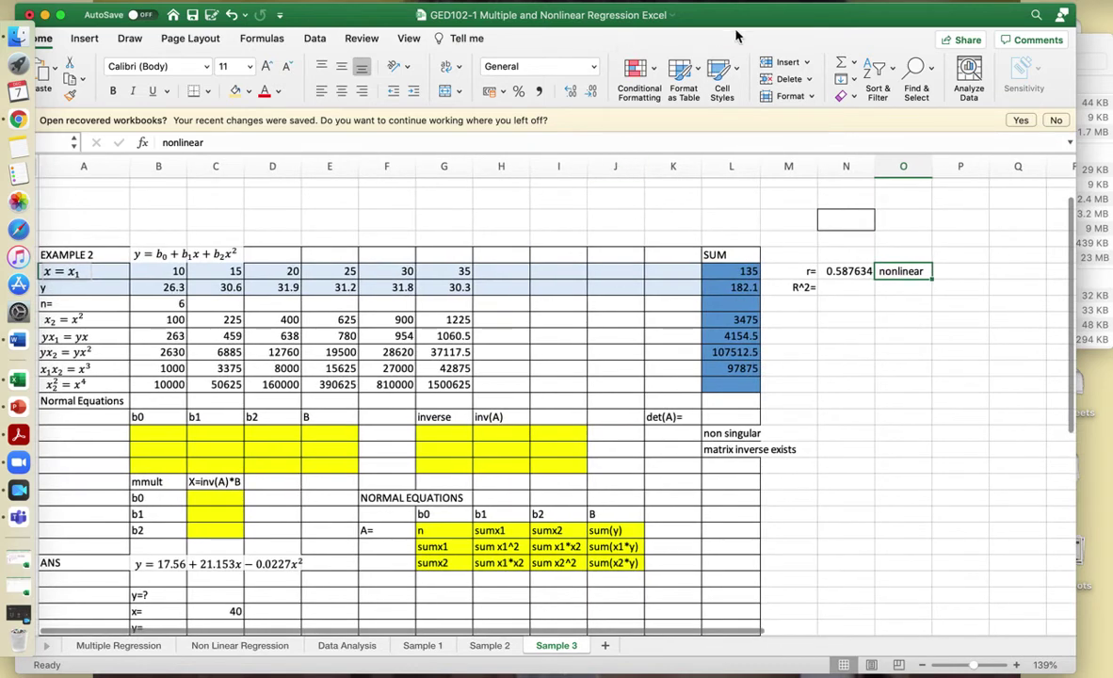
- Enter the sample size n as the first coefficient of the normal-equation matrix, using =B10 in B18
drag(683, 28, 824, 26)
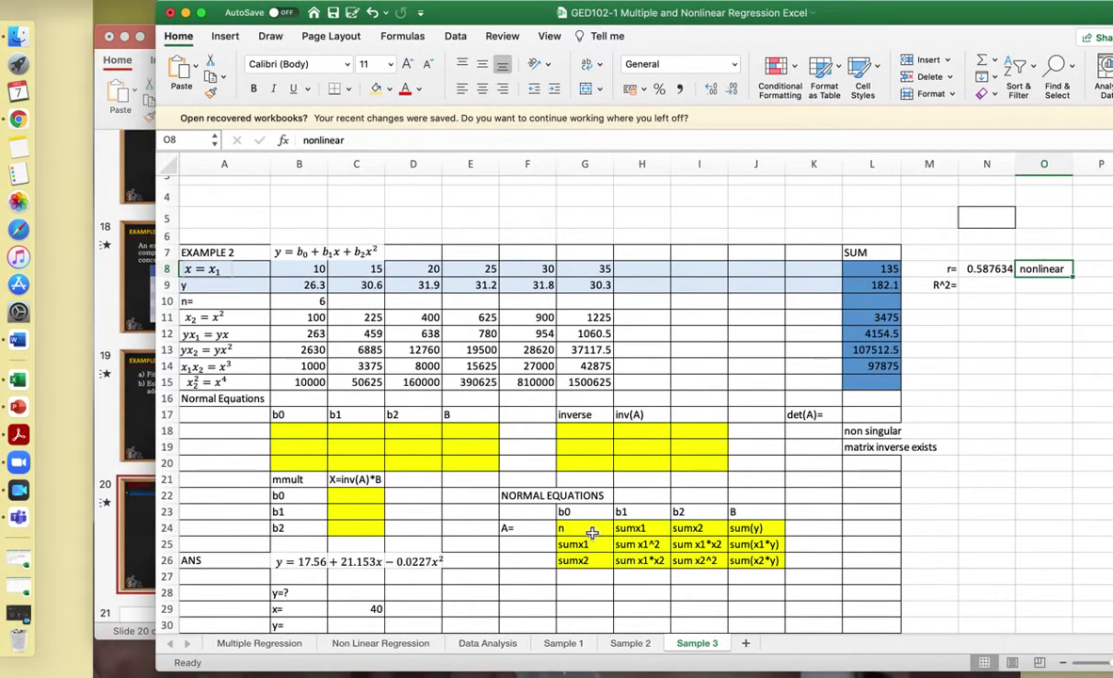
drag(593, 533, 754, 561)
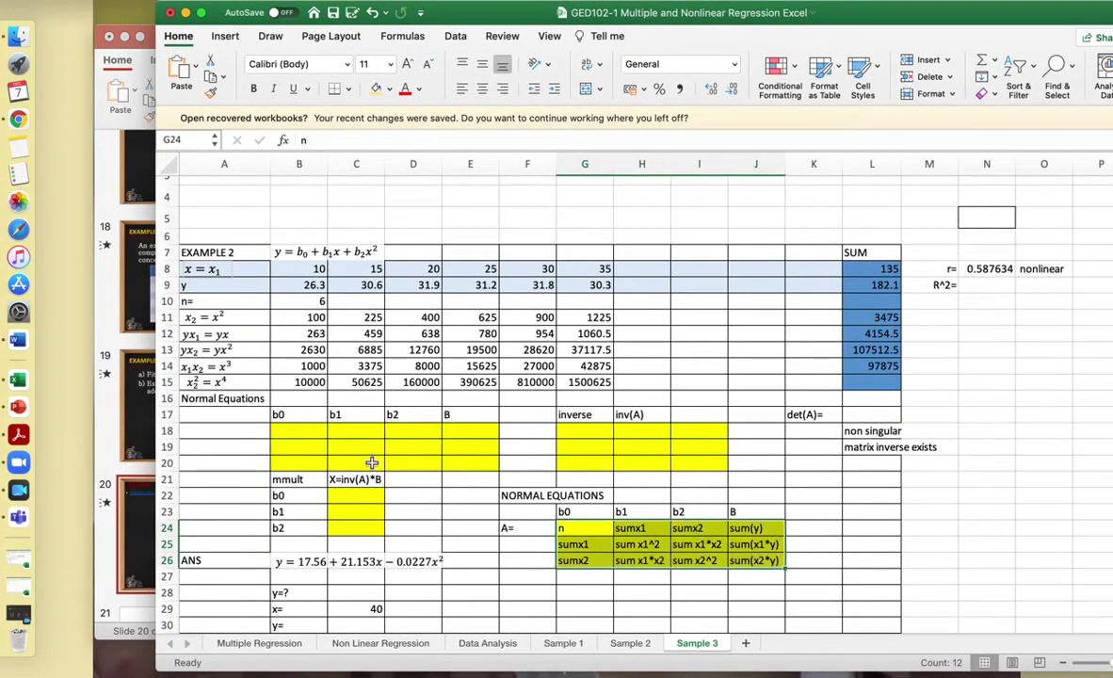
click(303, 430)
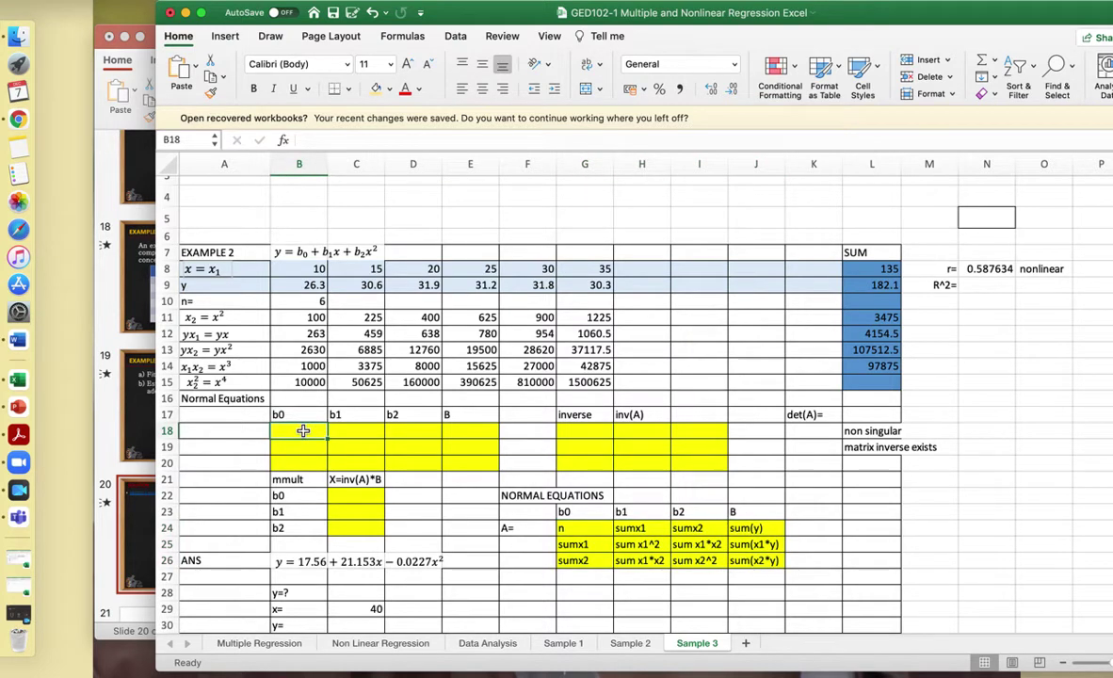
text(6)
key(Tab)
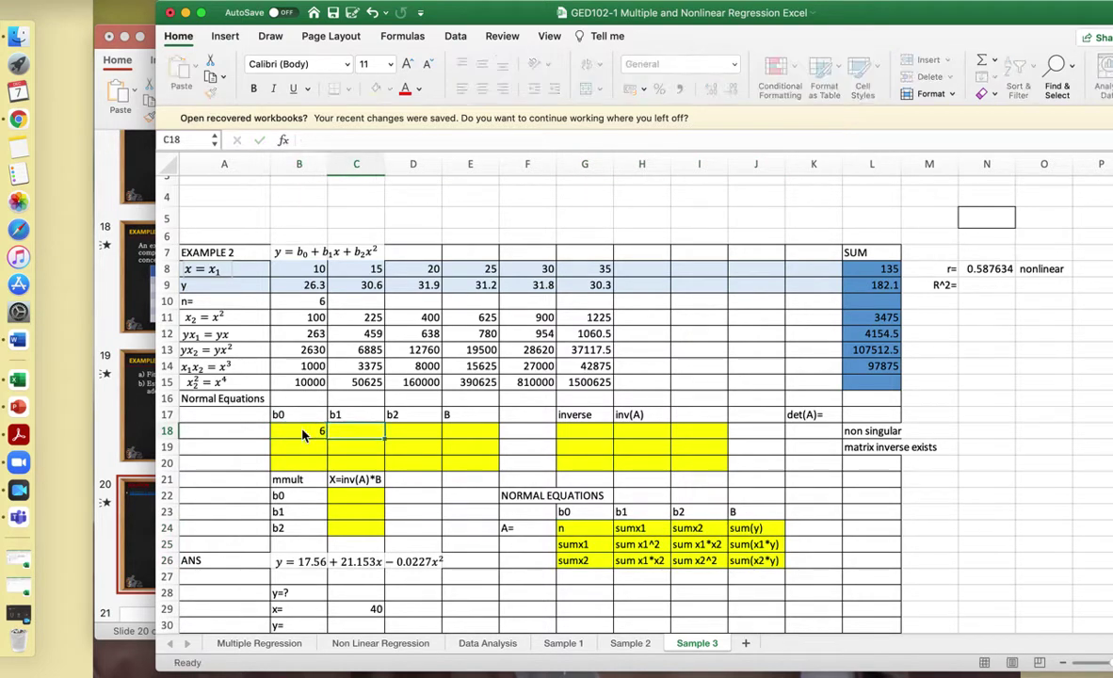
click(303, 432)
text(=)
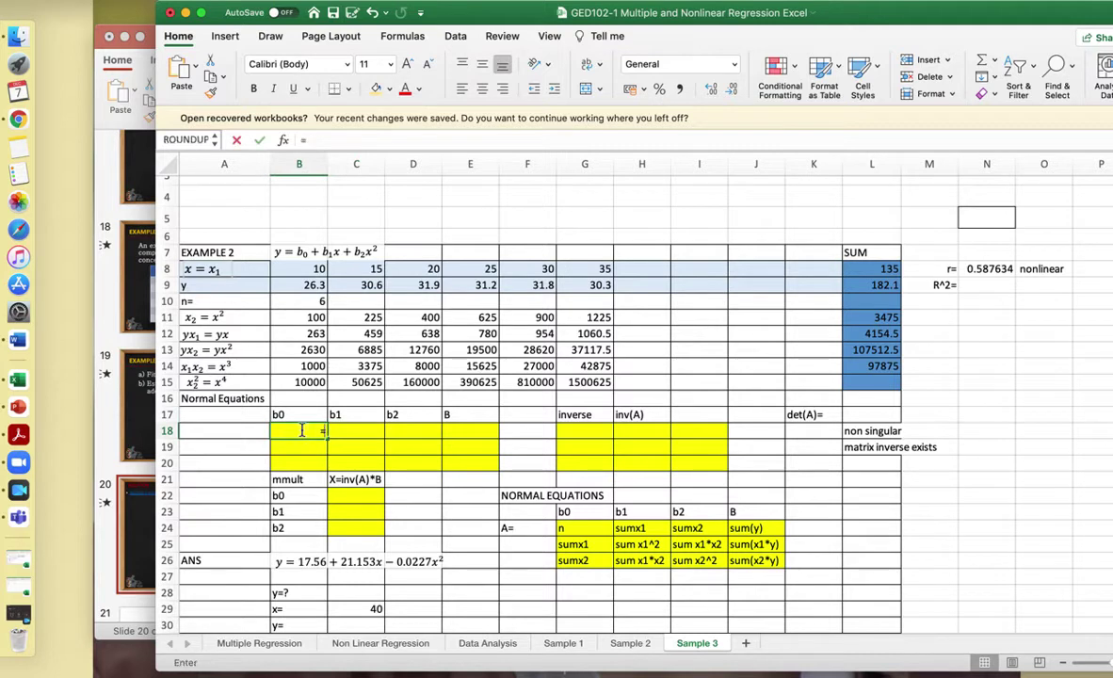
click(315, 303)
key(Return)
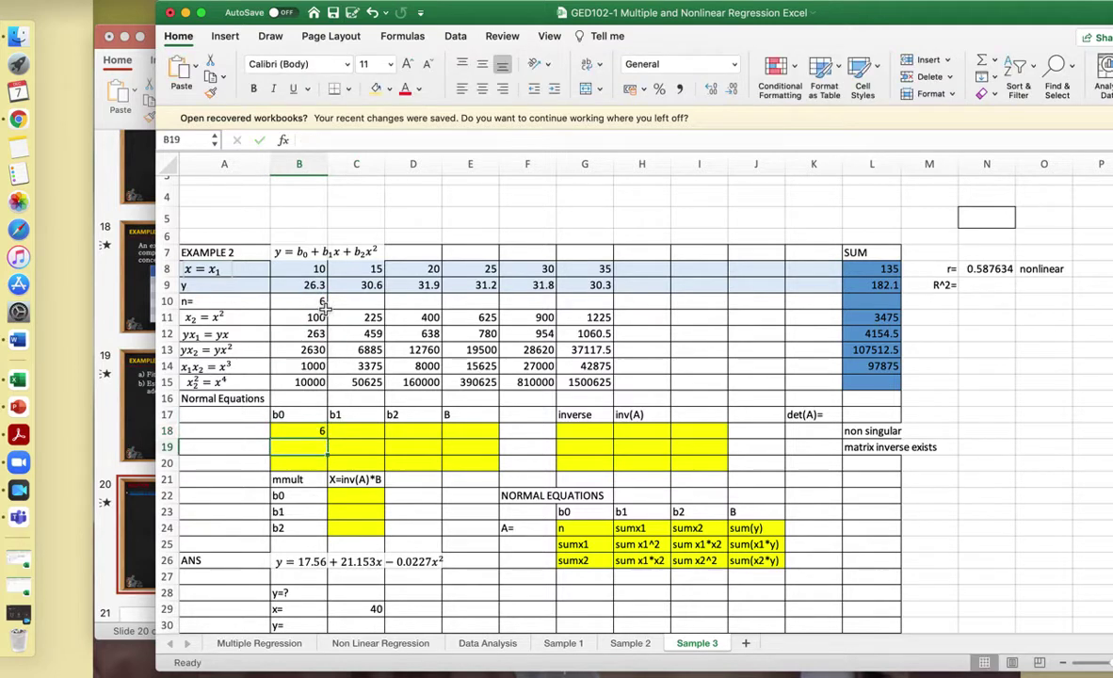
- Complete the first row of the coefficient matrix with sumx1 as =L8 in C18 and sumx2 as =L11 in D18
click(357, 432)
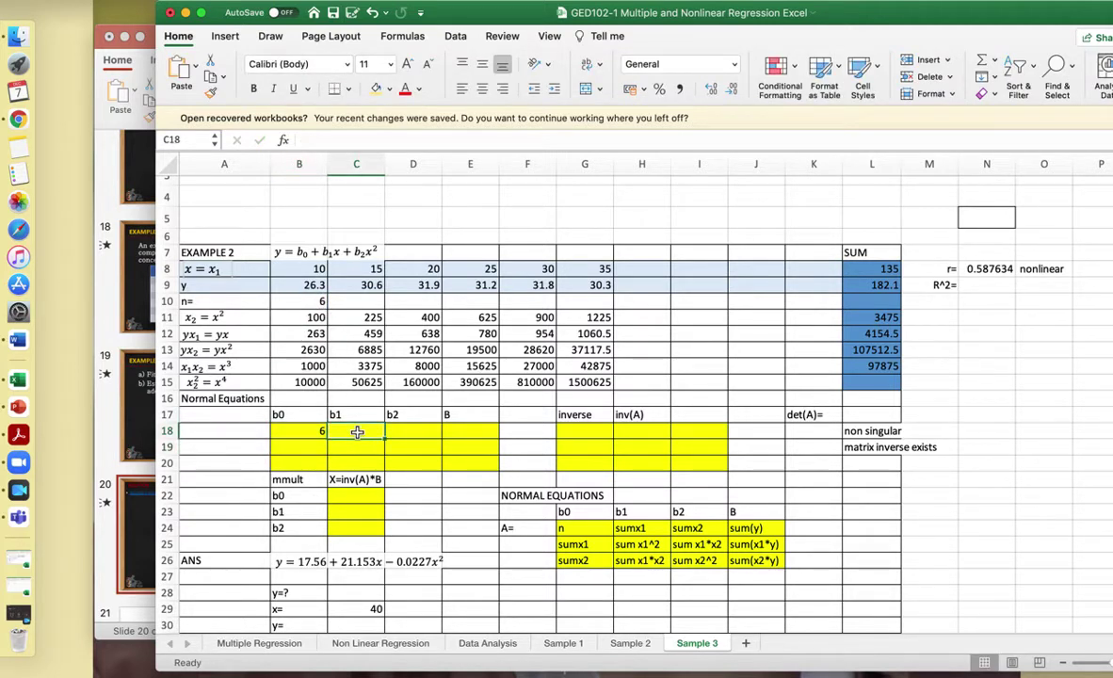
text(=)
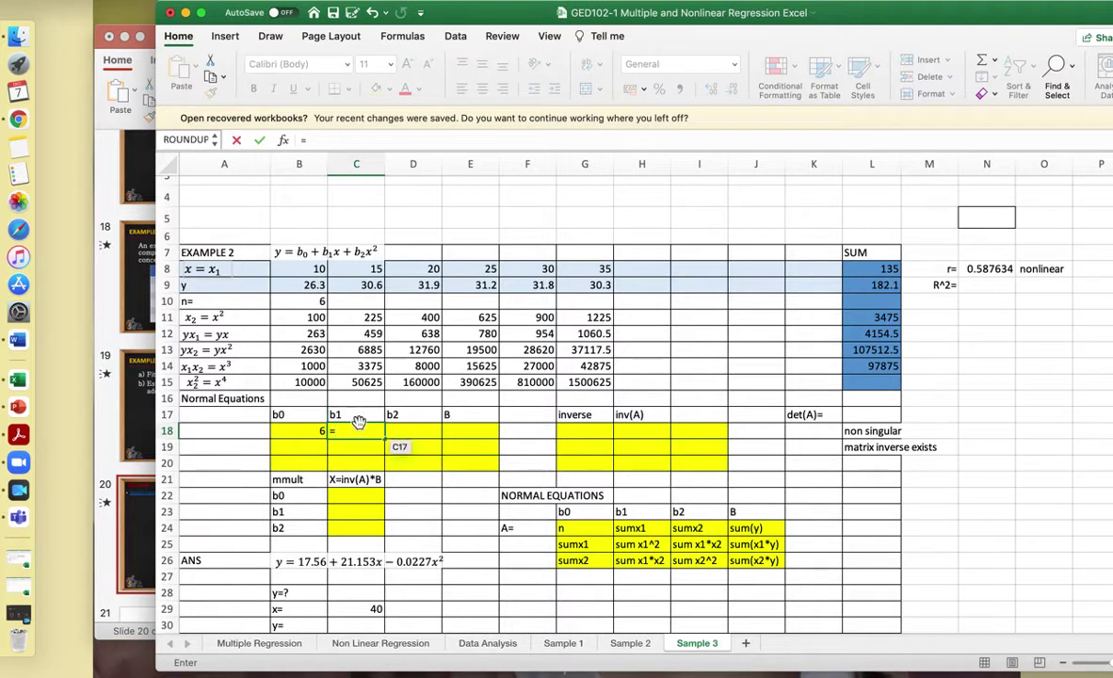
click(885, 271)
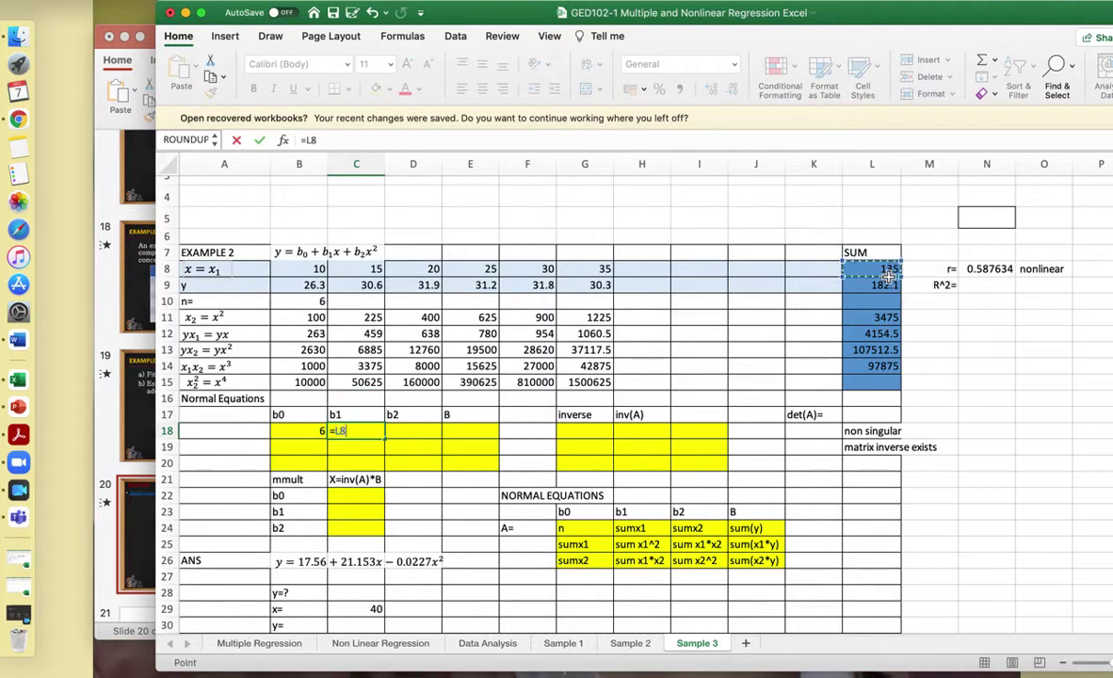
key(Tab)
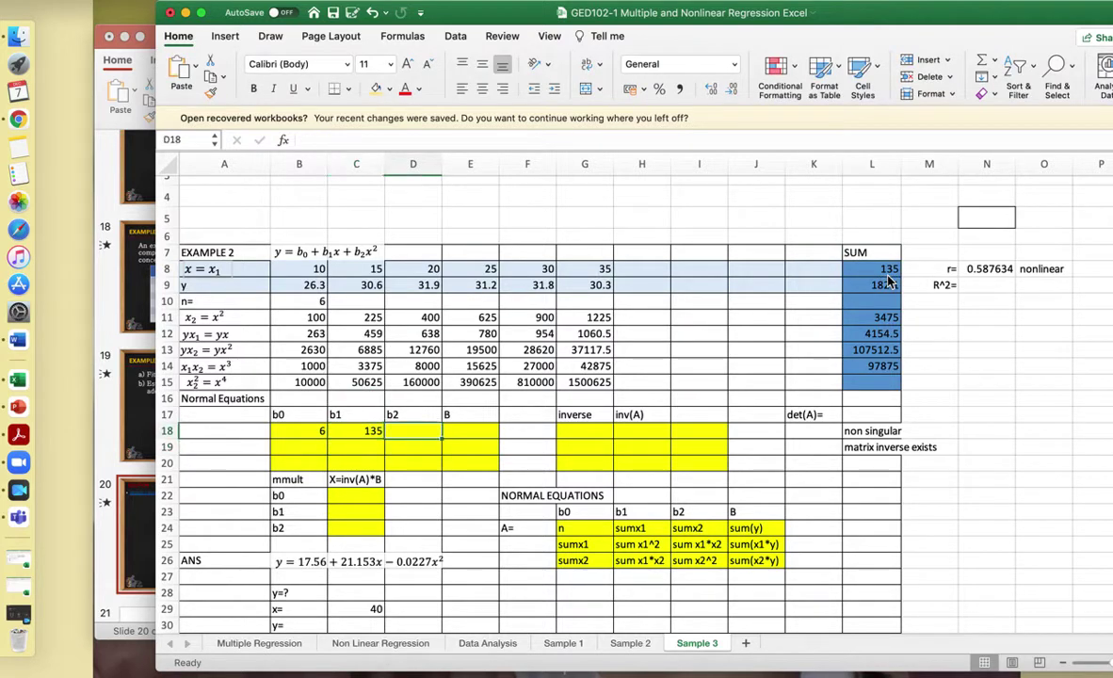
text(=)
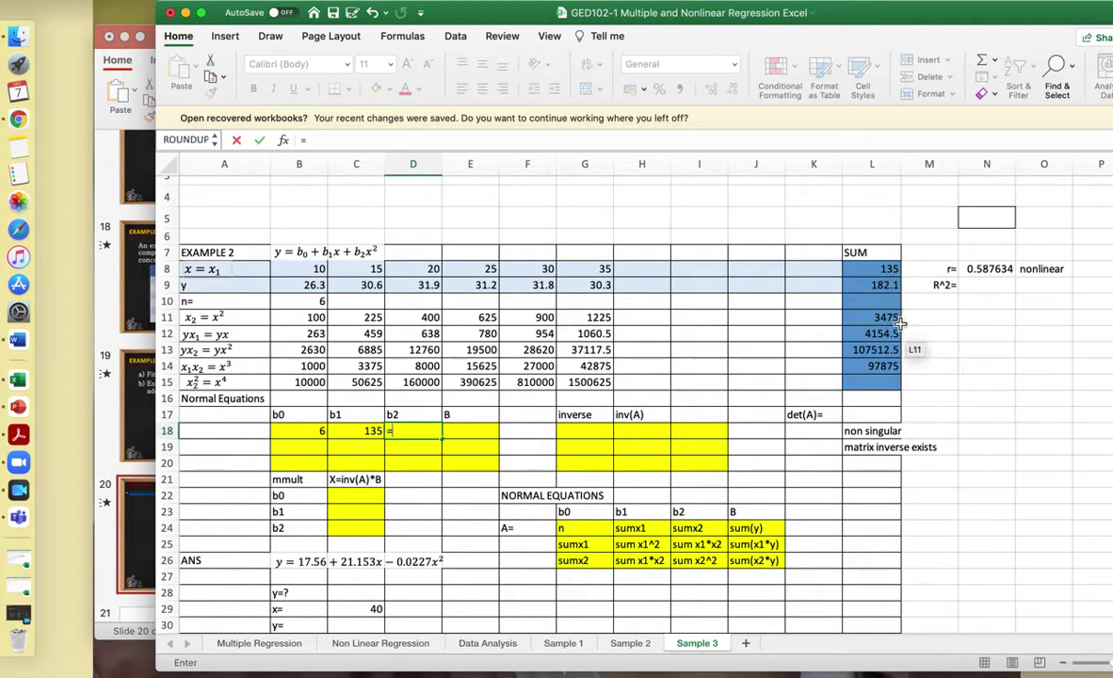
click(895, 321)
key(Return)
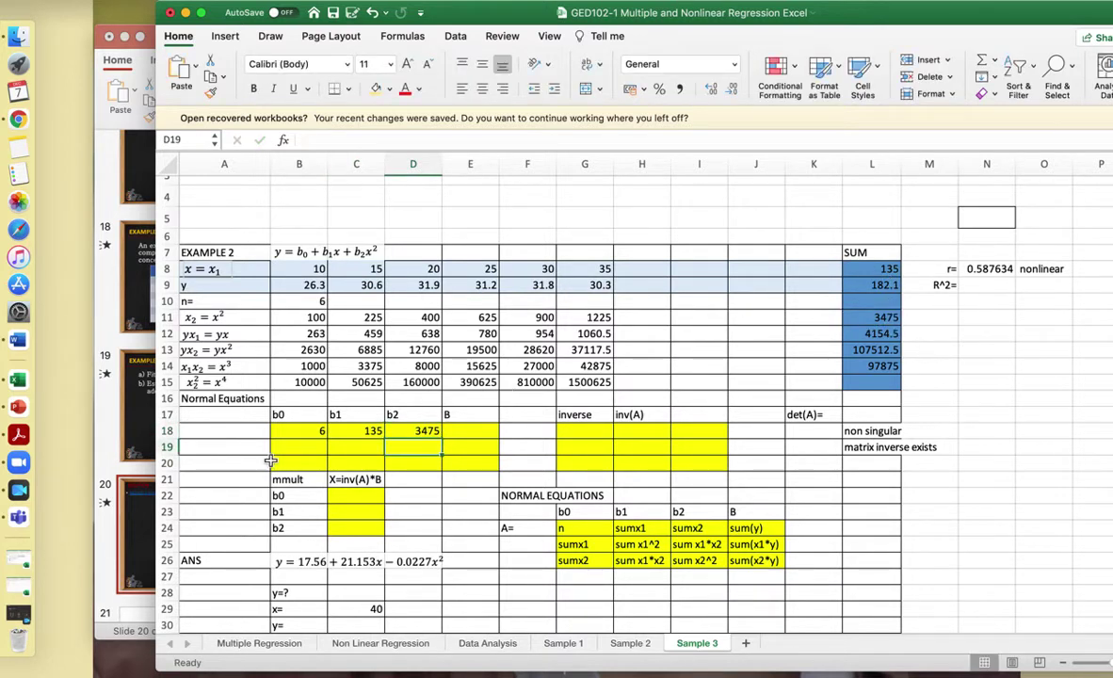
- Complete the b0 column of the matrix by entering =C18 in B19 and =D18 in B20
click(288, 447)
text(=)
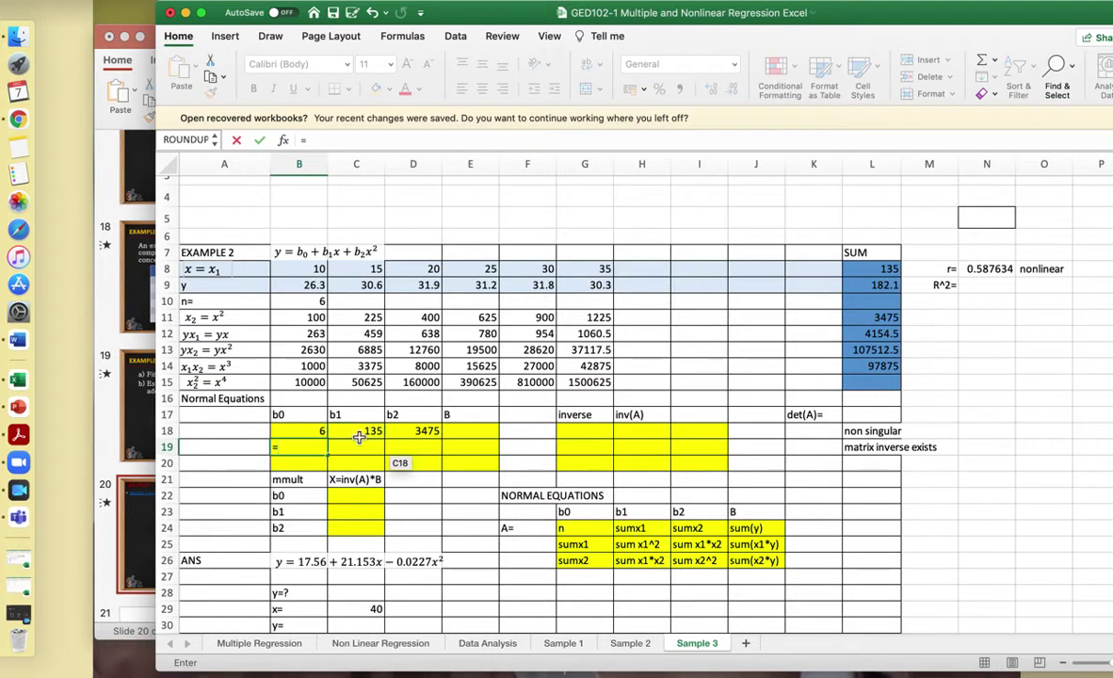
click(359, 436)
key(Return)
text(=)
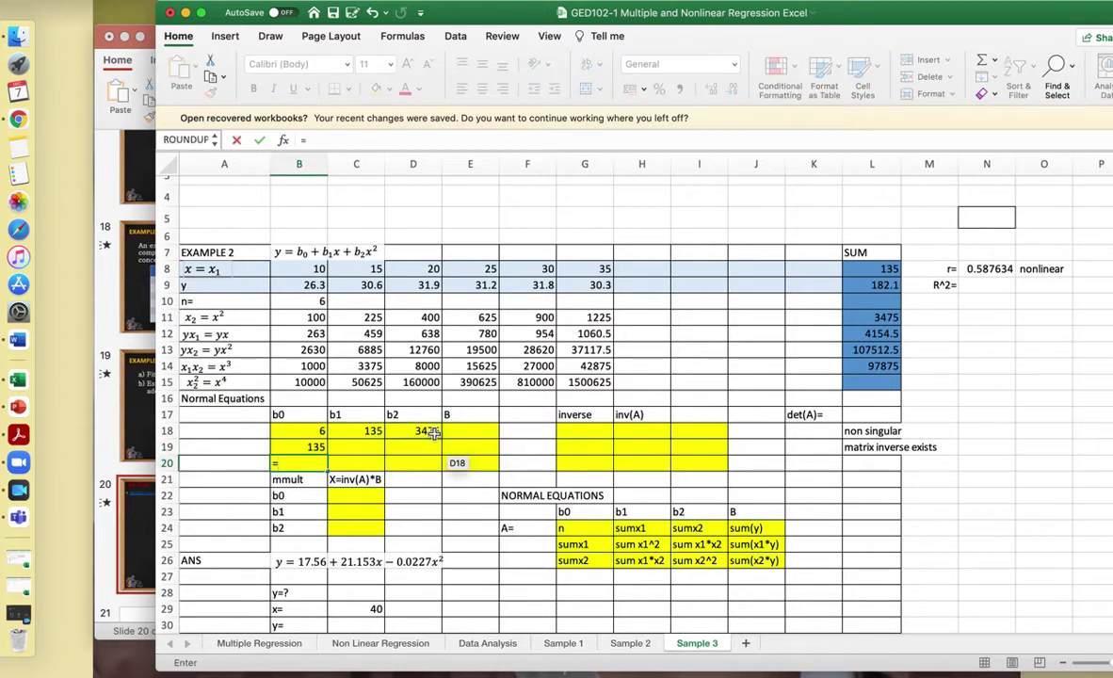
click(428, 431)
key(Return)
- Enter the sum of x1^2 in the matrix's centre cell C19 with =L11
click(361, 452)
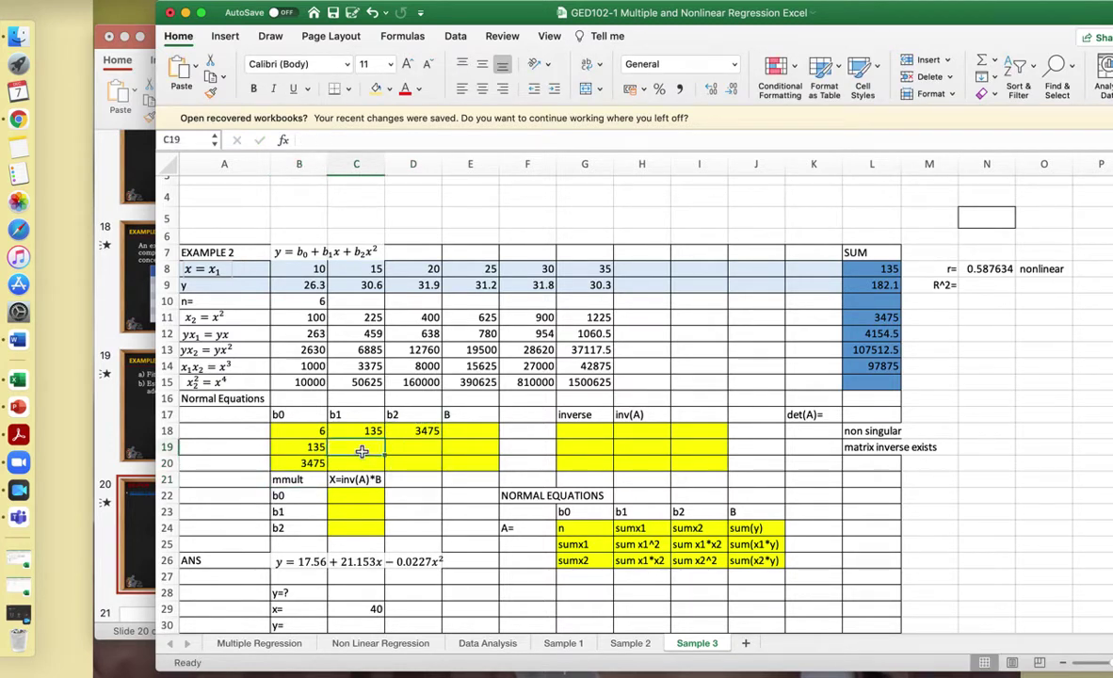
text(=)
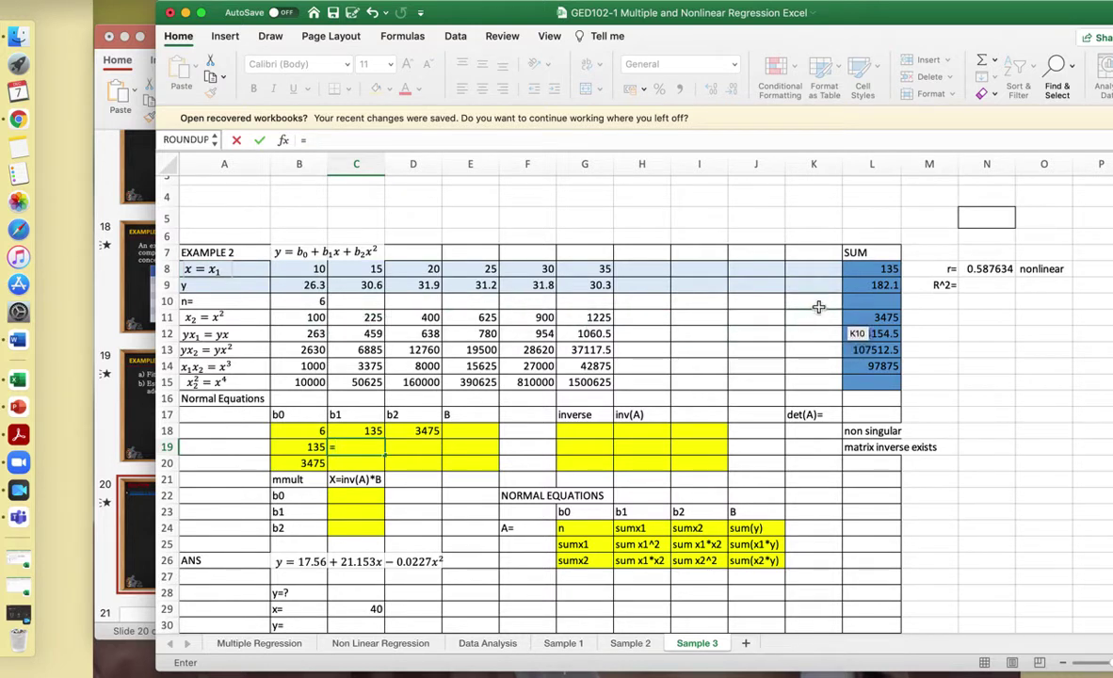
click(877, 321)
key(Return)
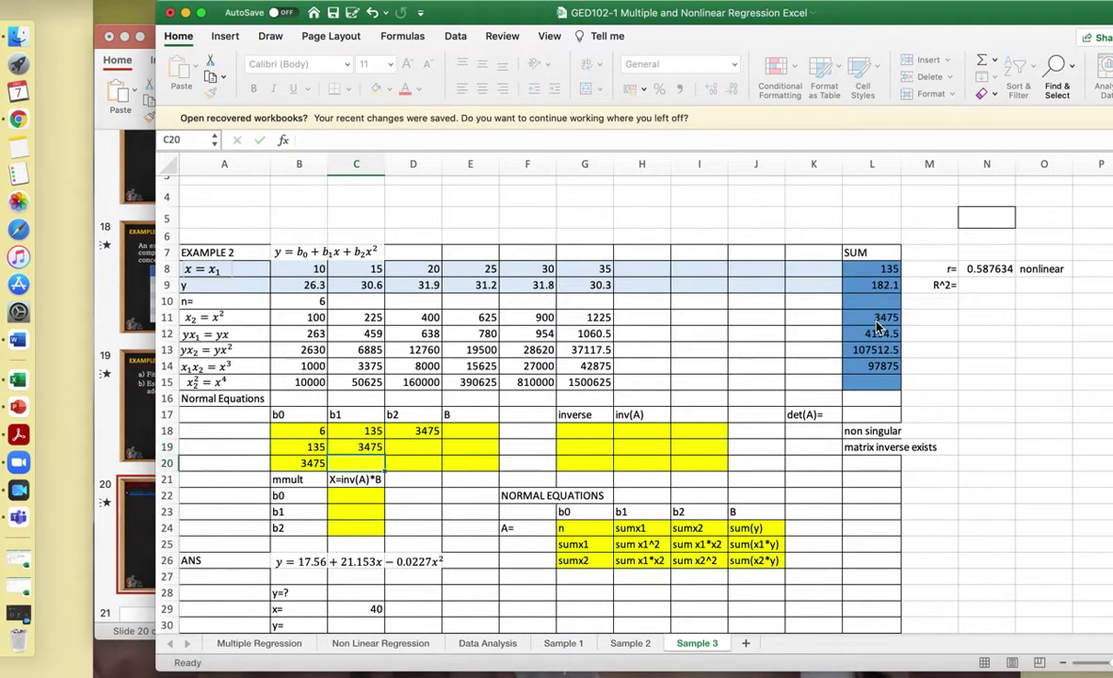
key(Right)
text(=)
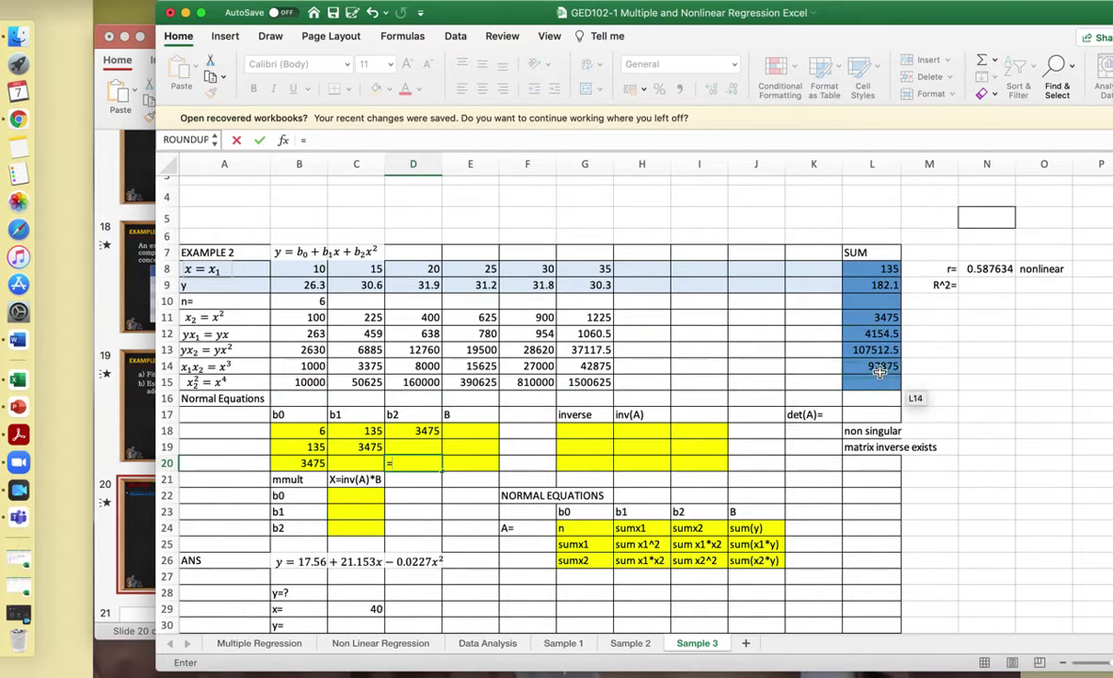
click(879, 370)
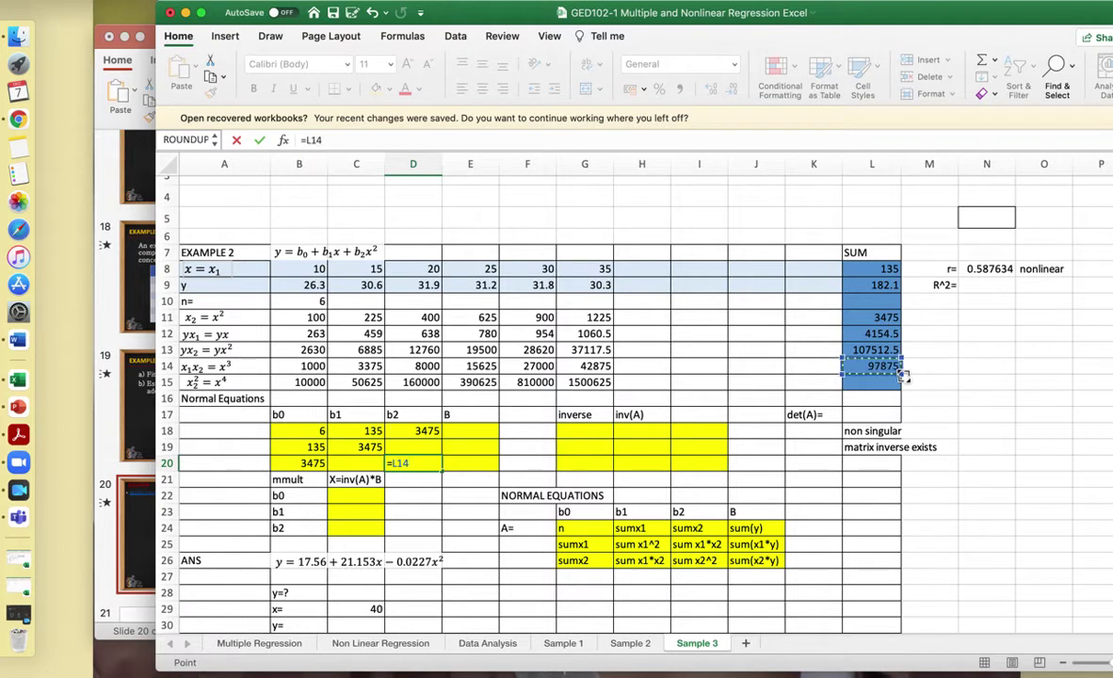
key(Escape)
- Fill the SUM formula from L14 down to L15 to total the x2^2 row
click(977, 383)
click(893, 367)
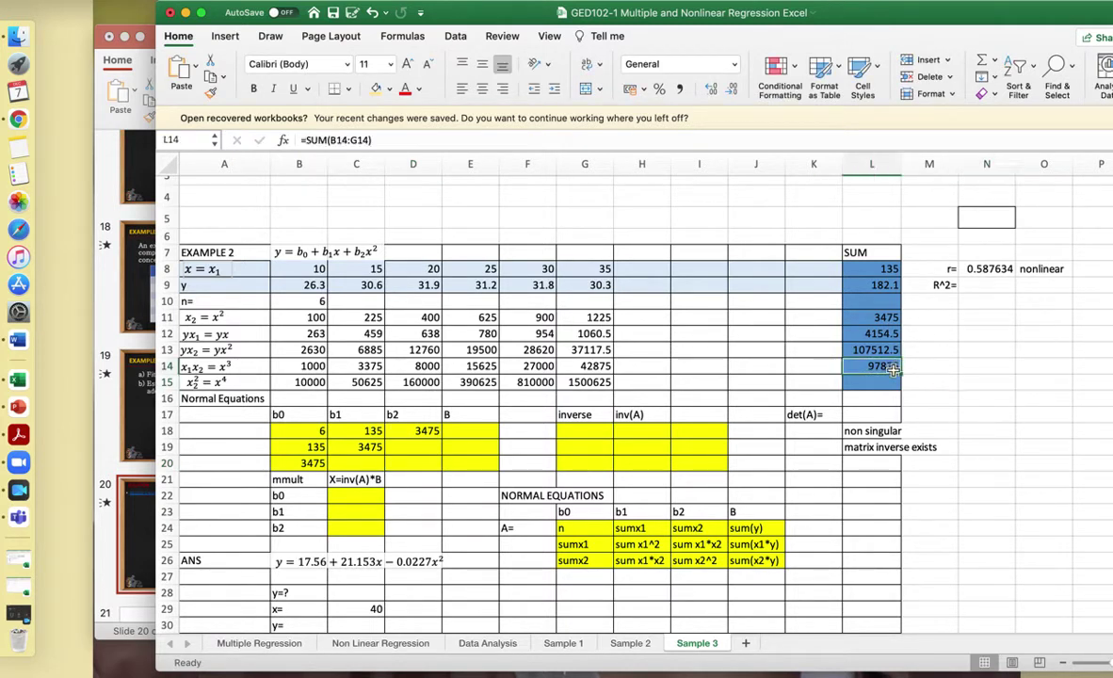
drag(901, 374, 904, 388)
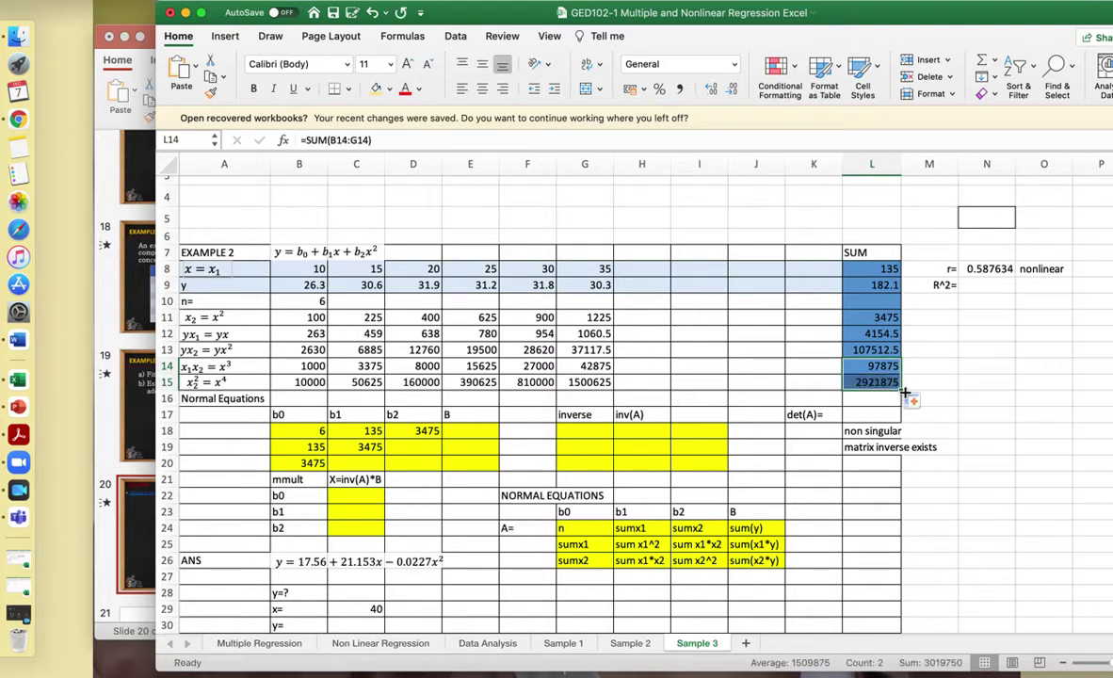
click(932, 399)
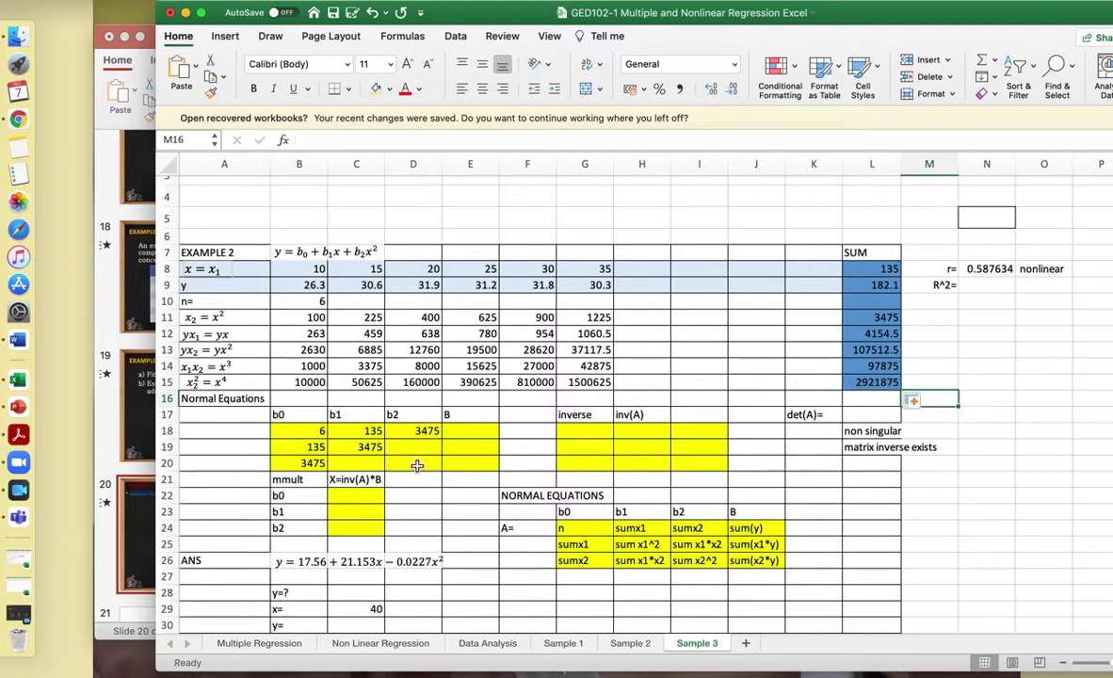
- Enter the sum of x2^2 in the matrix's last diagonal cell, D20, with =L15
click(417, 465)
text(=)
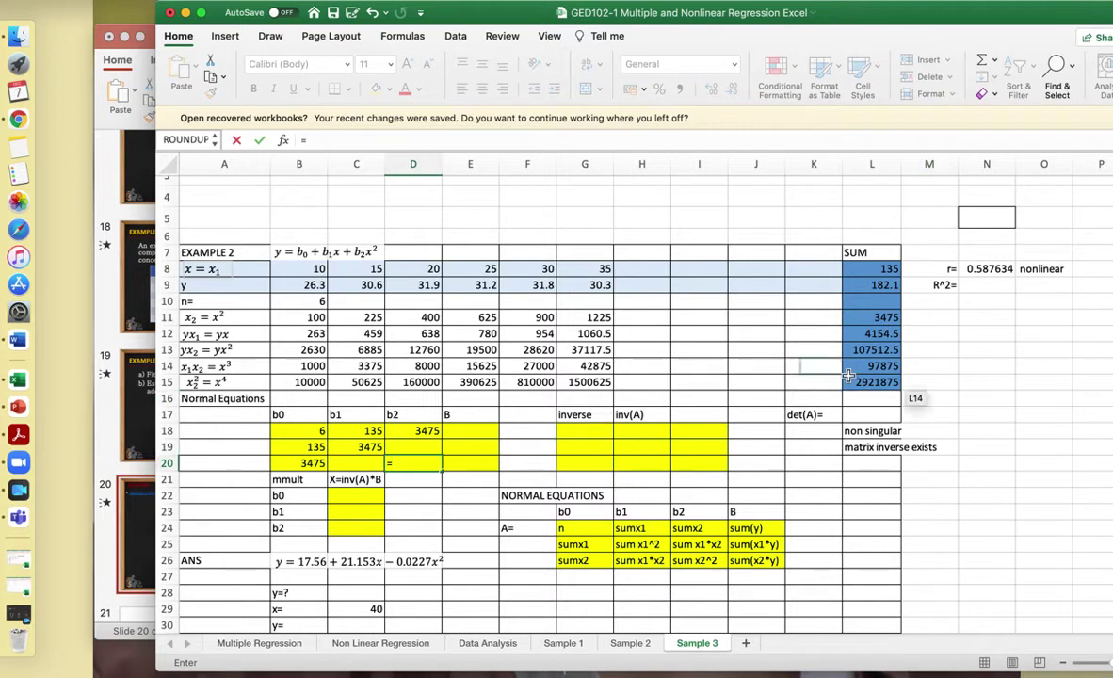
click(867, 384)
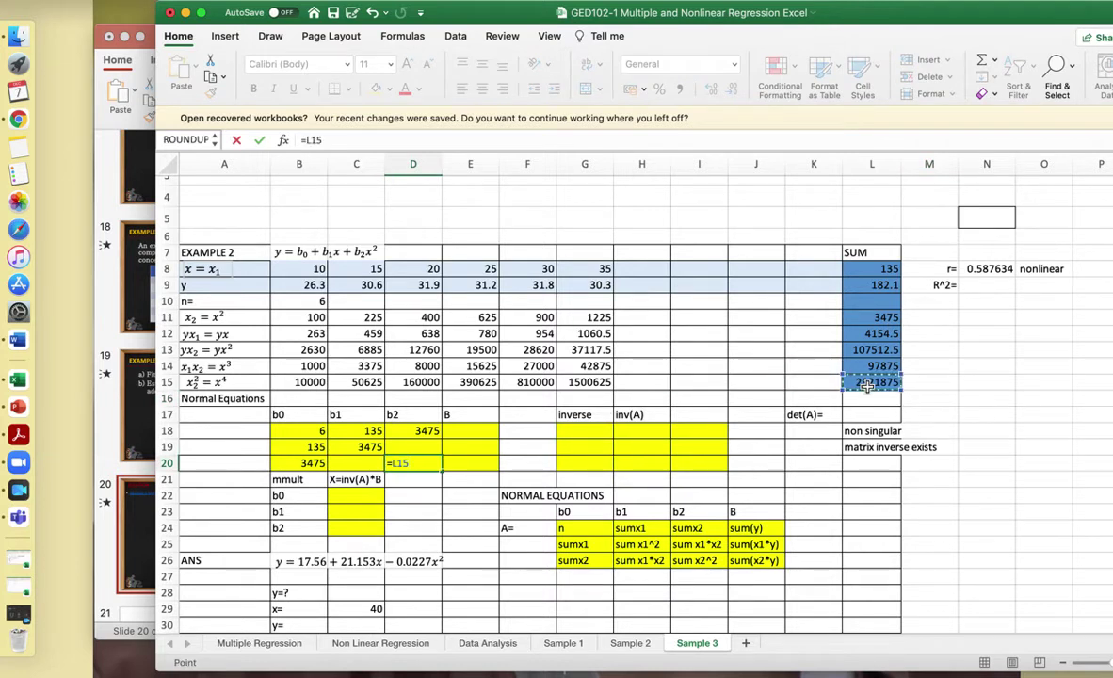
key(Return)
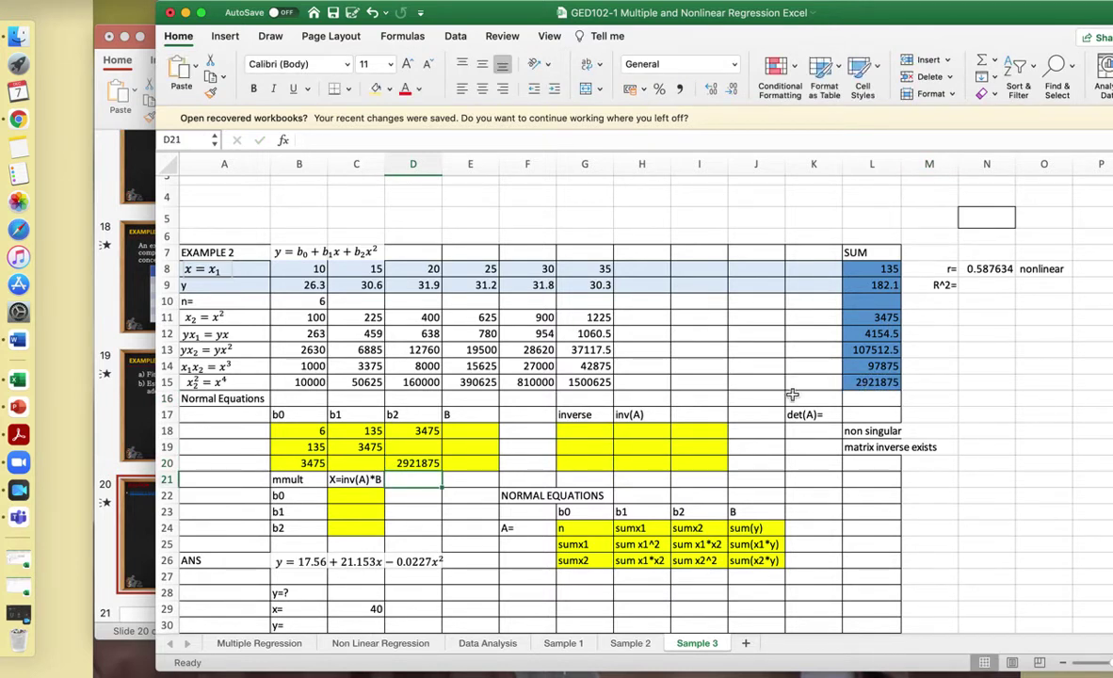
- Enter the sum of x1*x2 as =L14 in D19 and mirror it in C20 with =D19
click(416, 447)
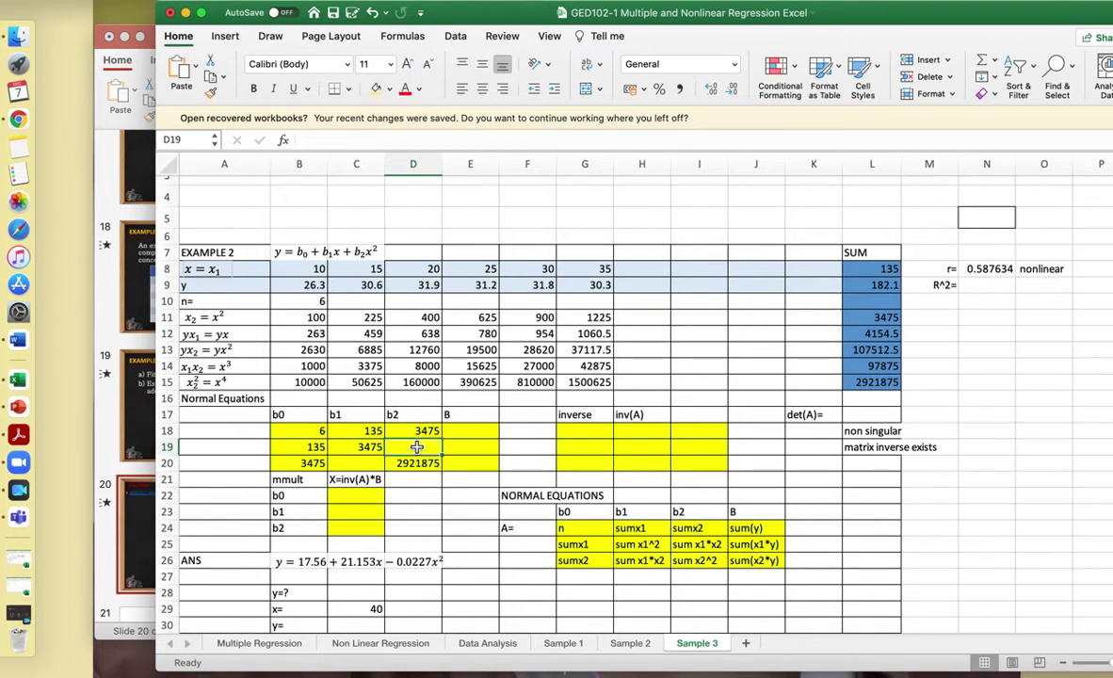
text(=)
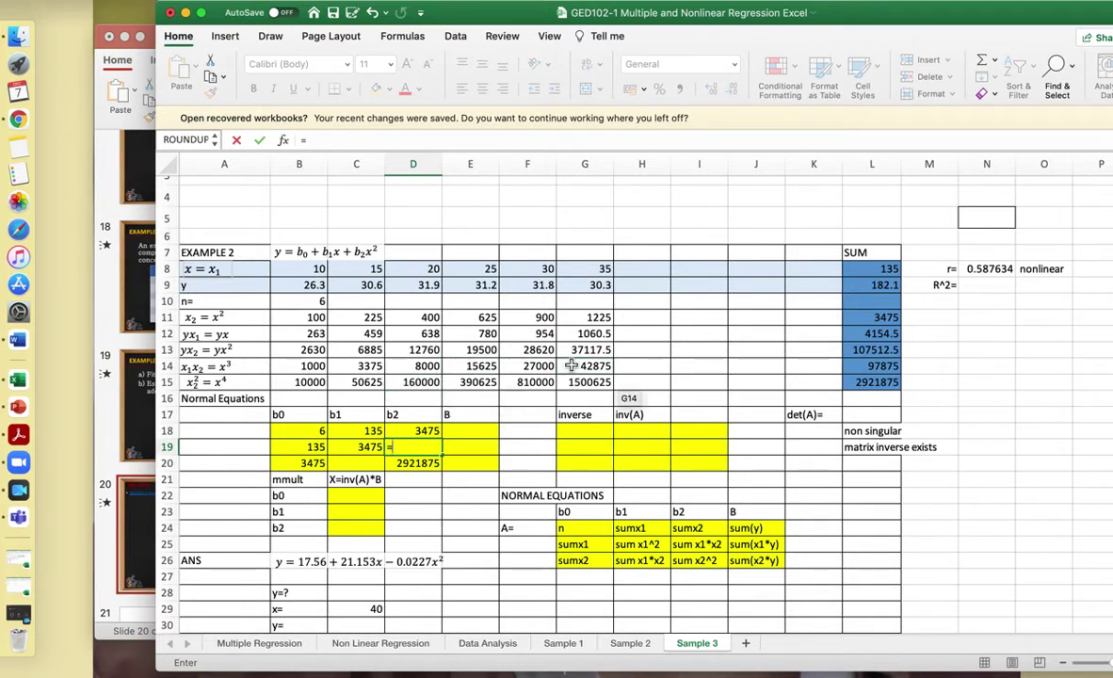
click(860, 371)
key(Return)
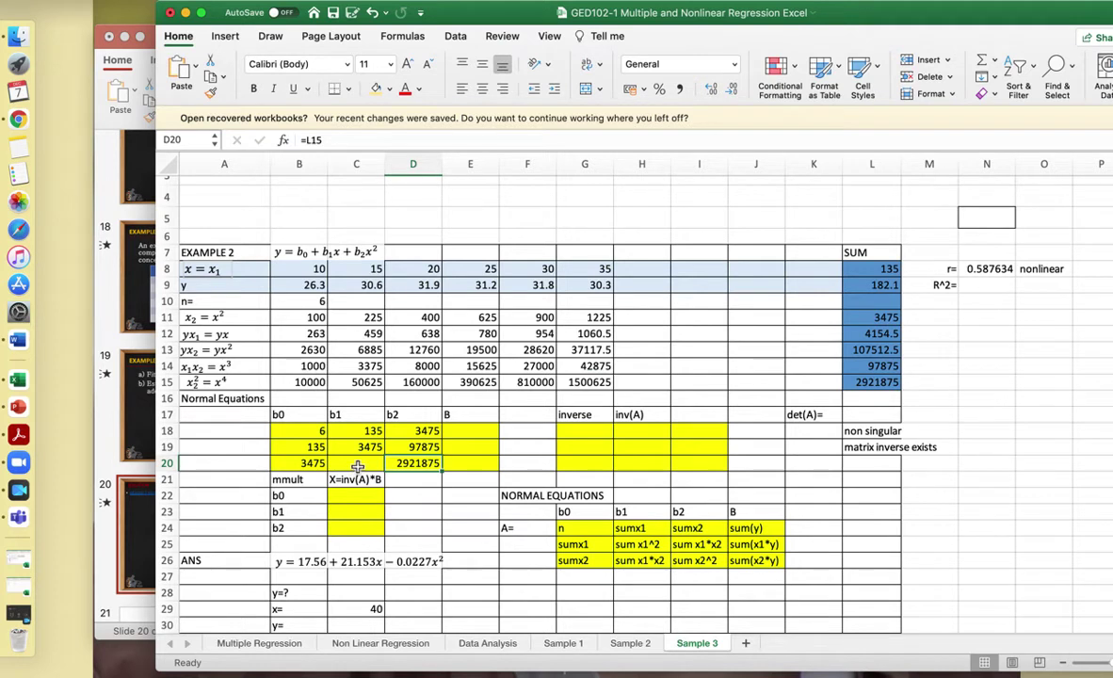
click(356, 462)
text(=)
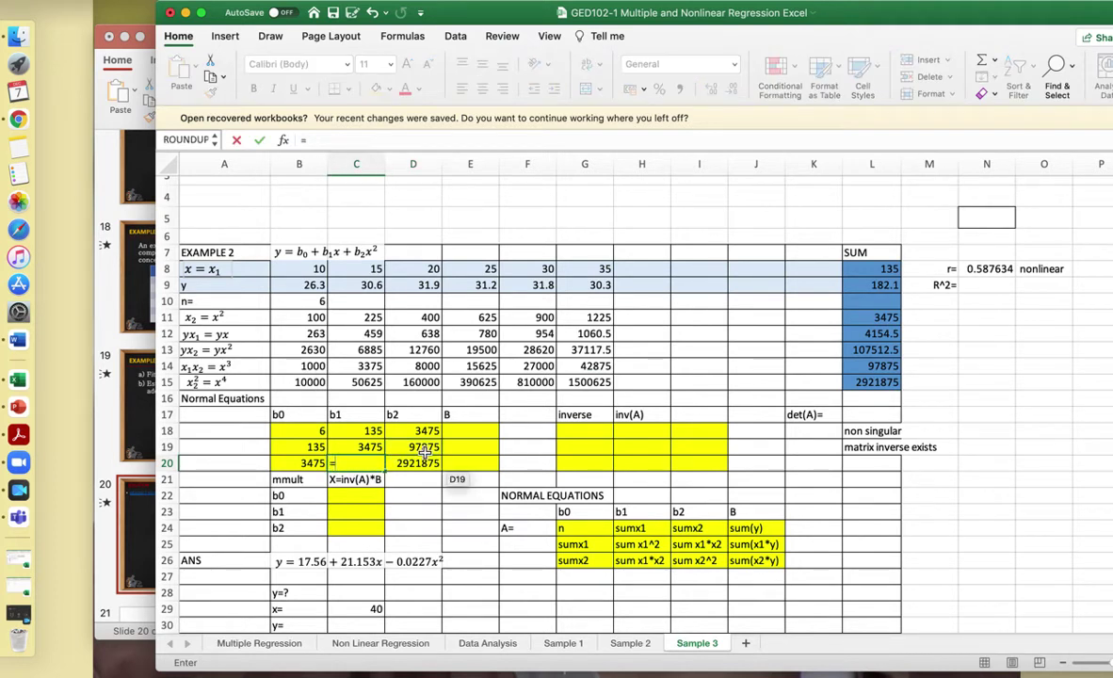
click(426, 448)
key(Return)
- Fill the B column of the normal equations with =L9 in E18, =L12 in E19 and =L13 in E20
click(467, 430)
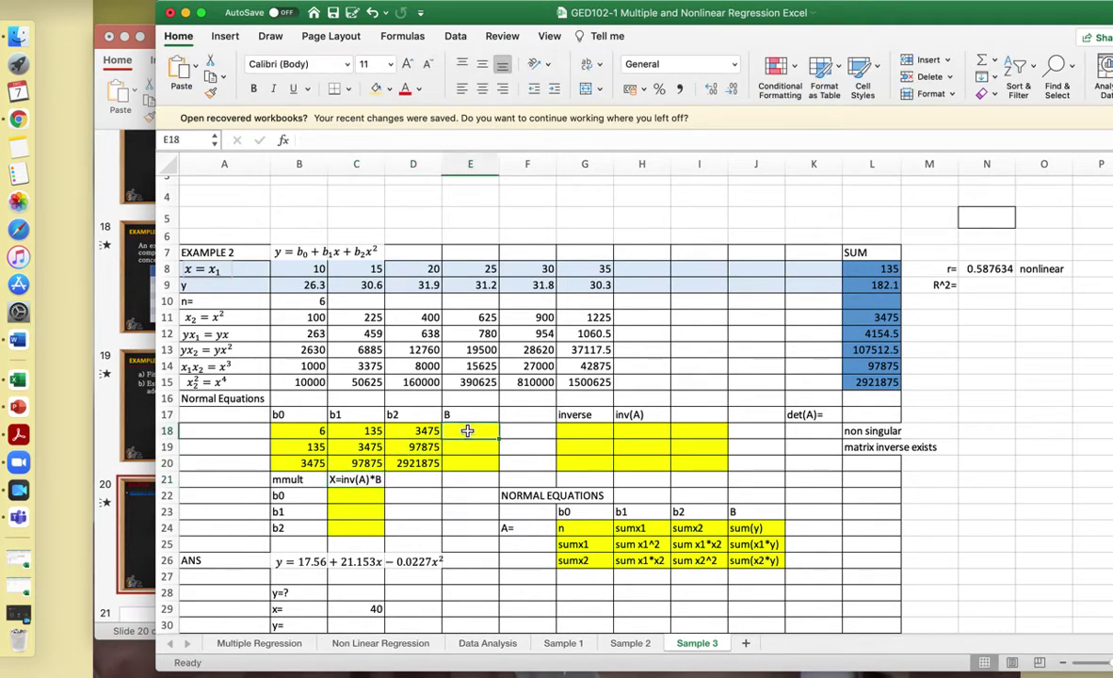
text(=)
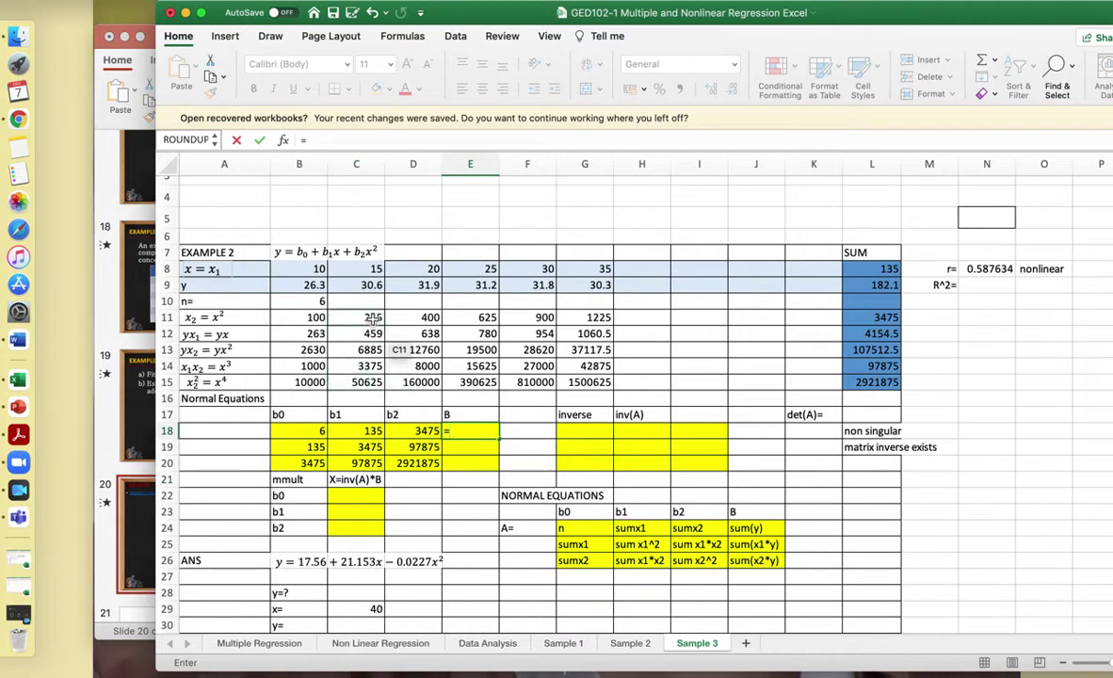
click(872, 288)
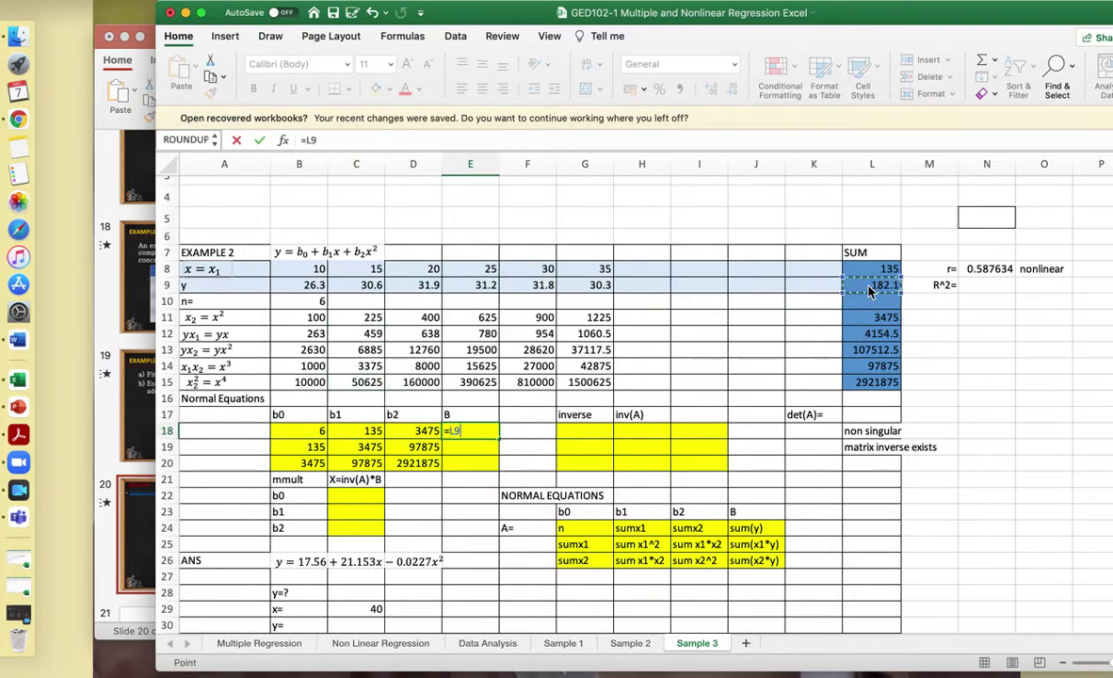
key(Return)
text(=)
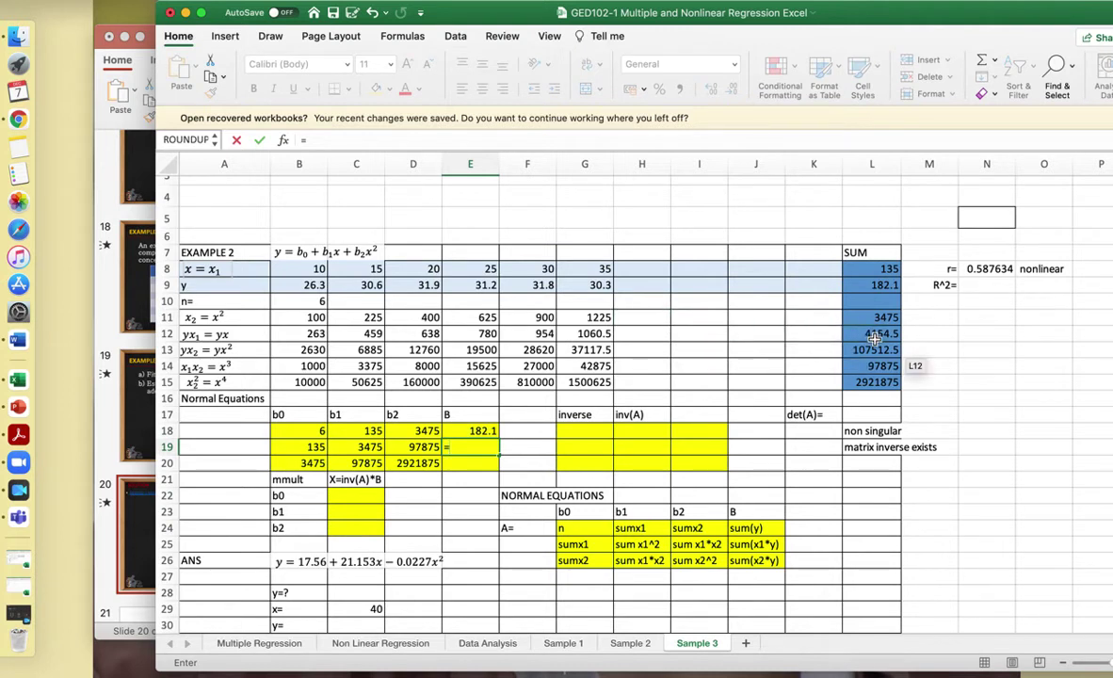
click(875, 338)
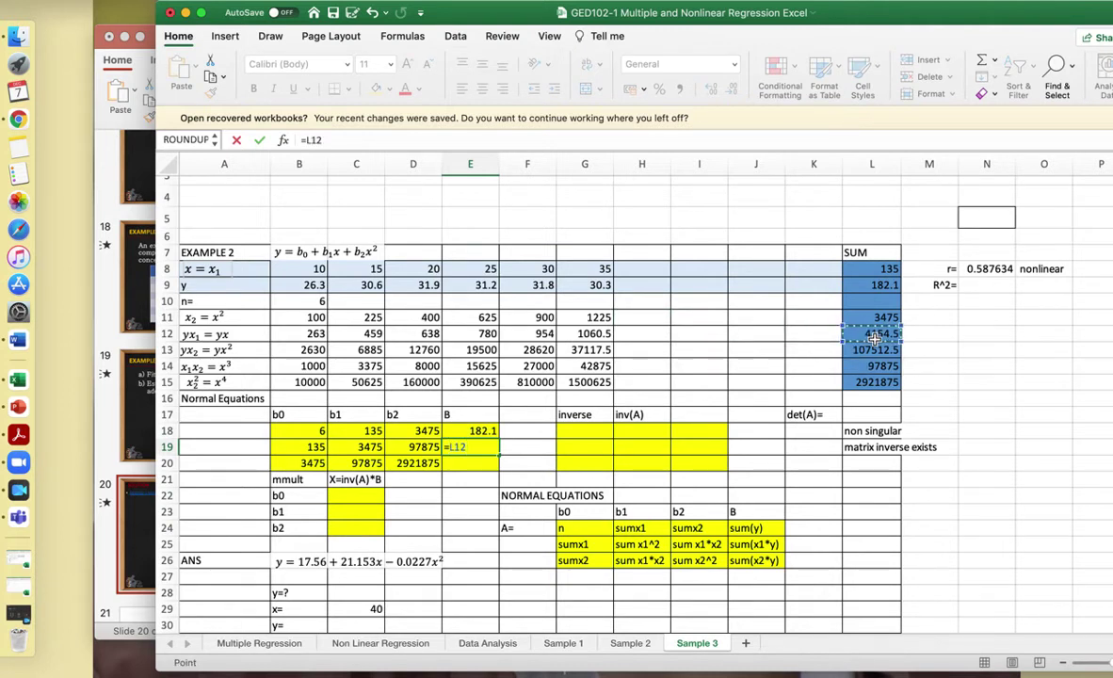
key(Return)
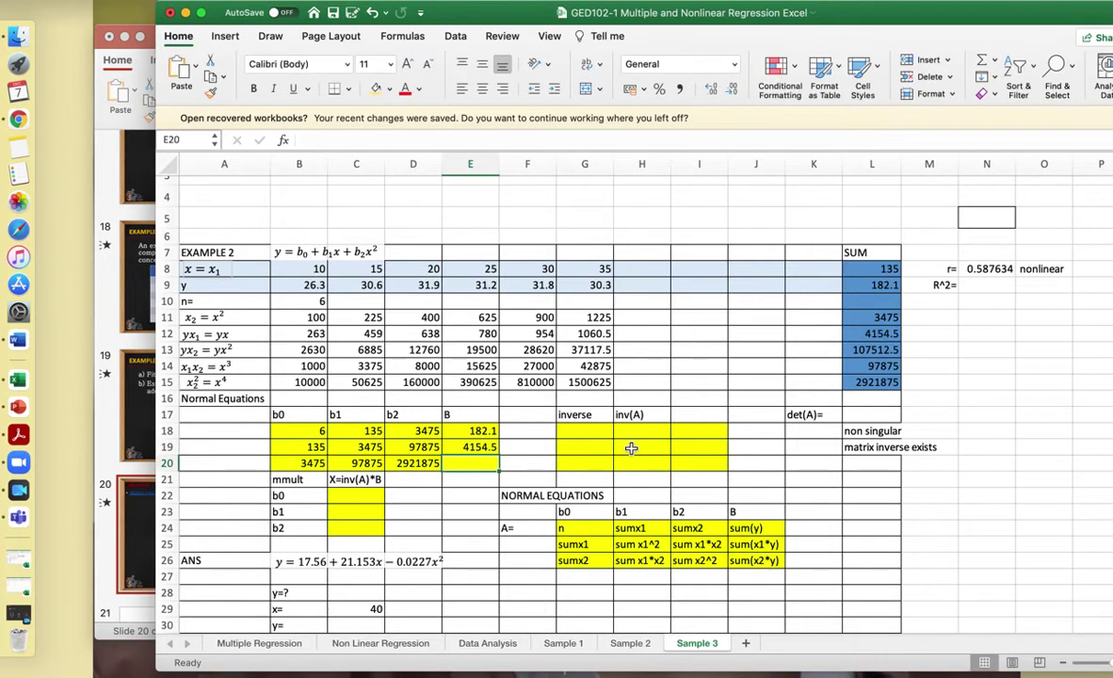
text(=)
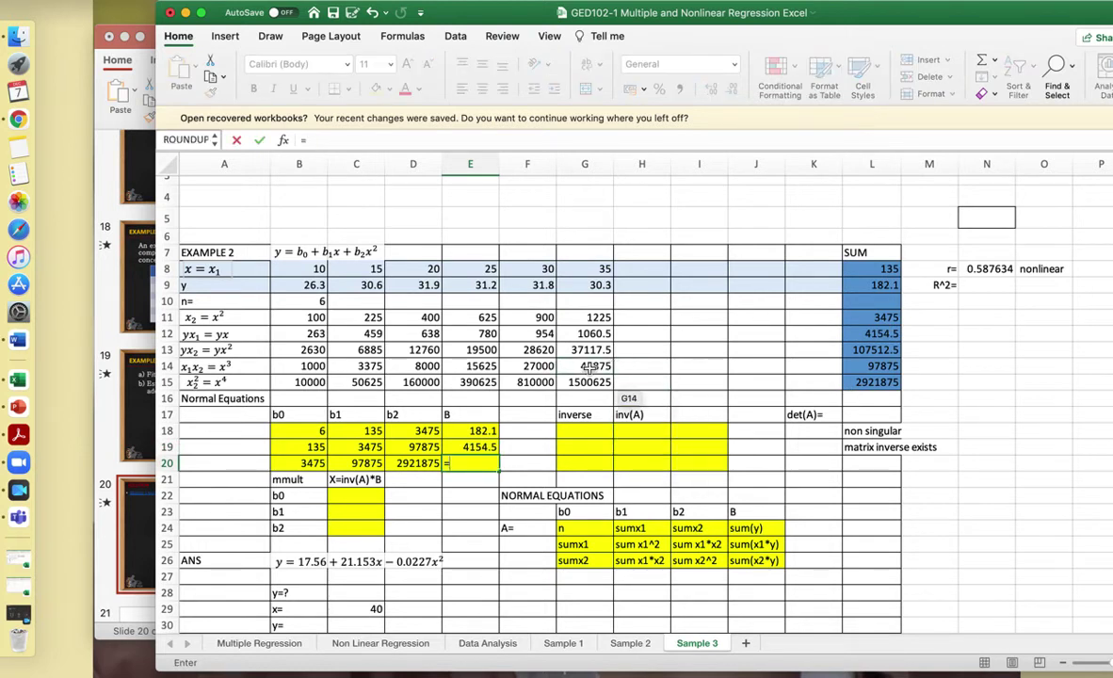
click(876, 354)
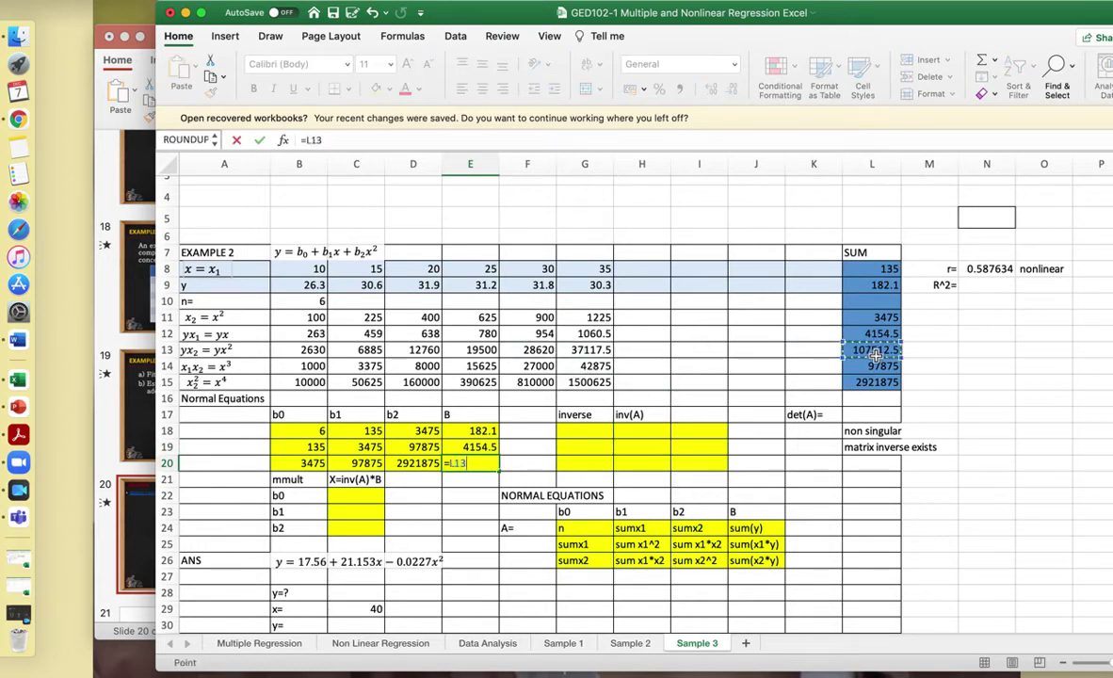
key(Return)
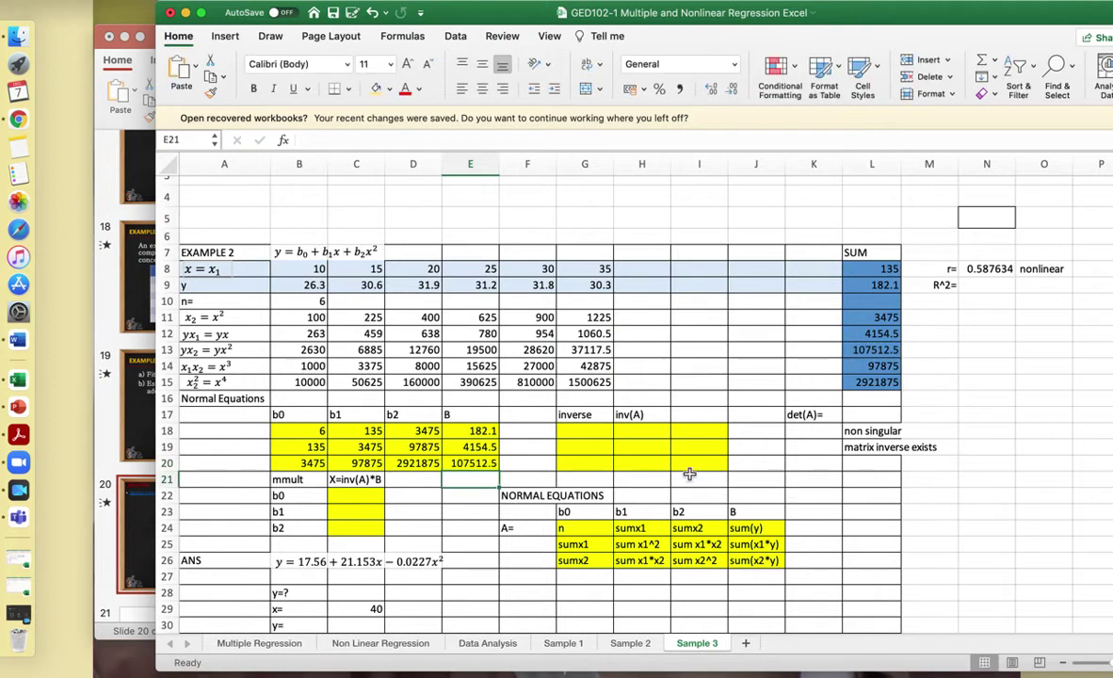
- Compute the determinant of the coefficient matrix in L17 with =MDETERM(B18:D20)
click(872, 418)
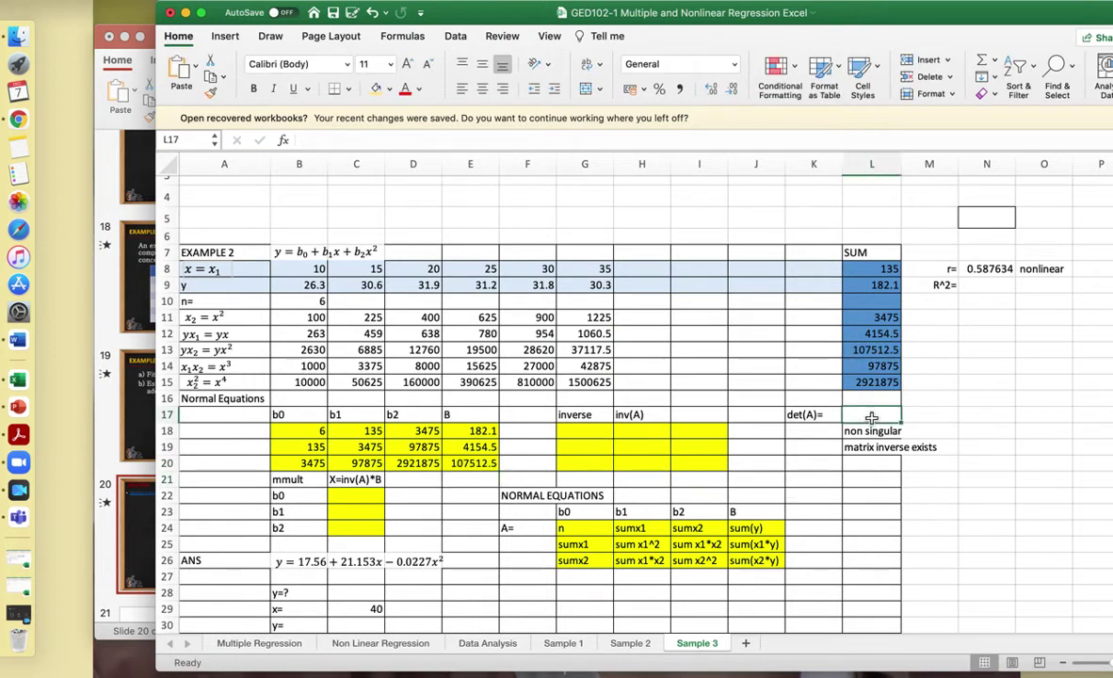
text(=)
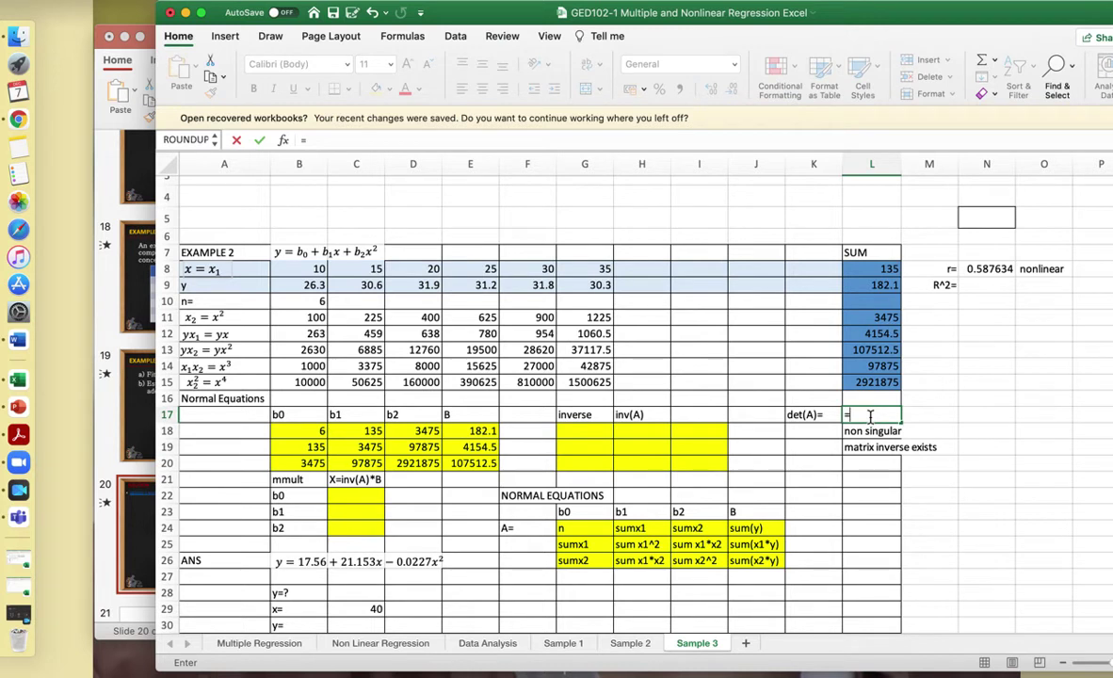
text(mdete)
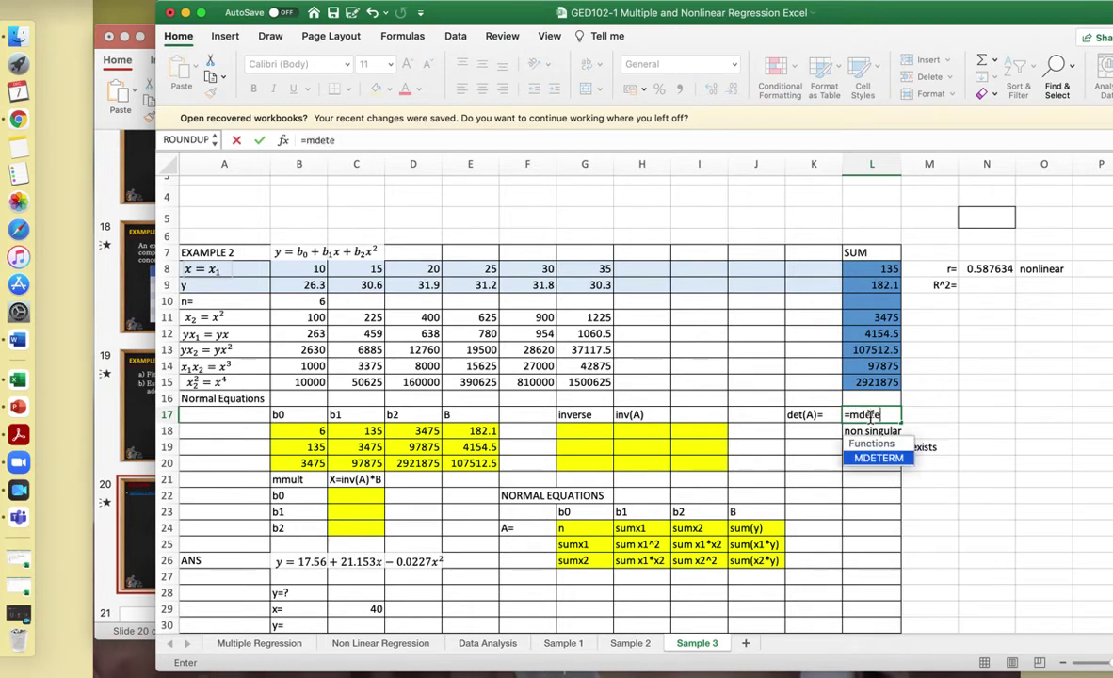
text(rm()
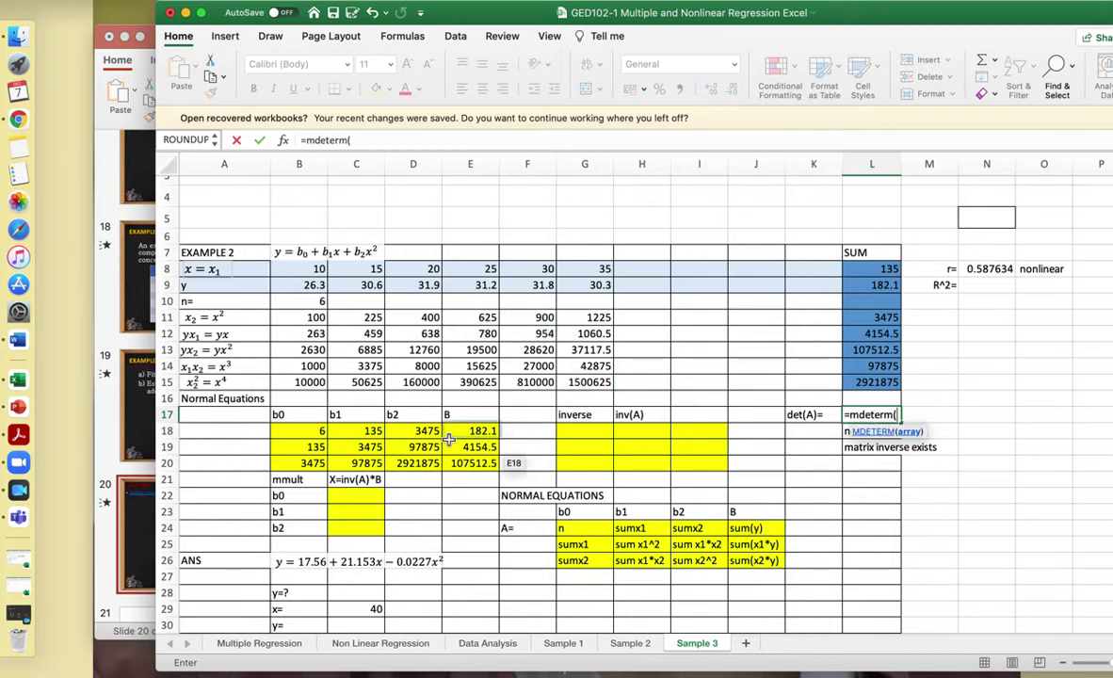
click(320, 433)
key(shift+Right)
key(shift+Right)
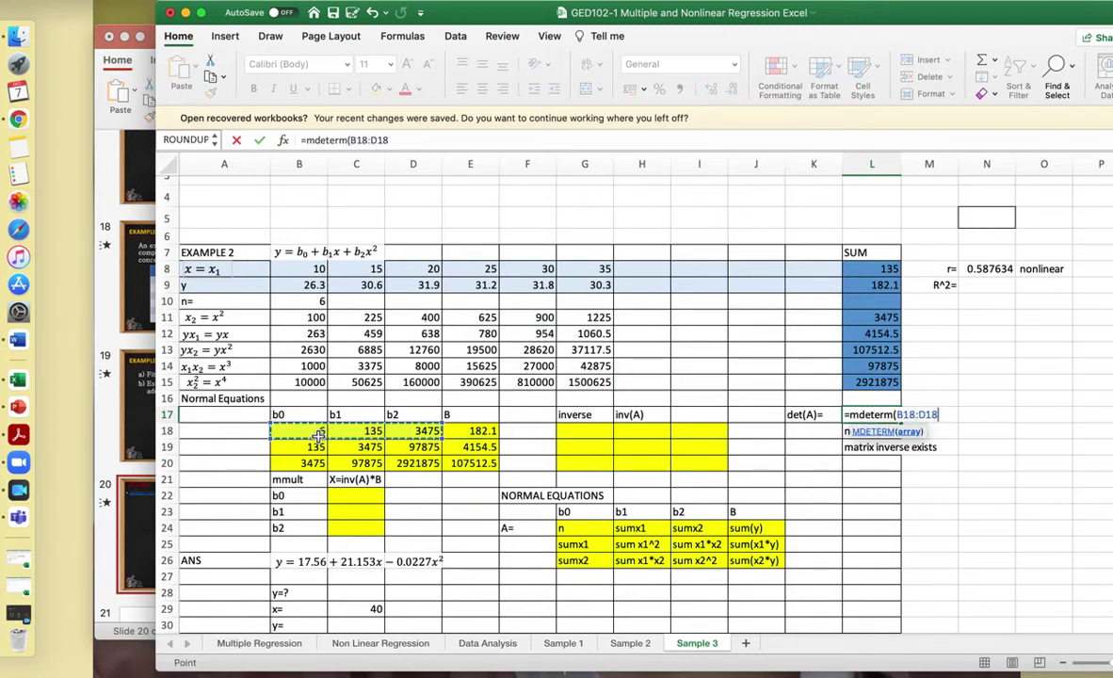
key(shift+Down)
key(shift+Down)
text())
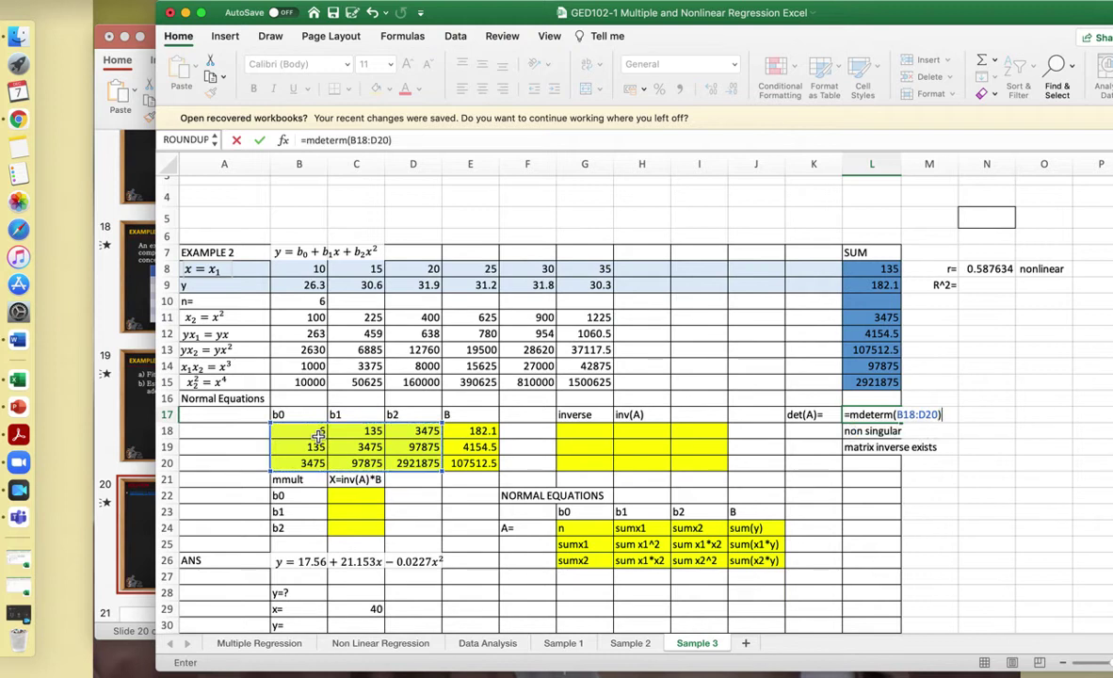
key(Return)
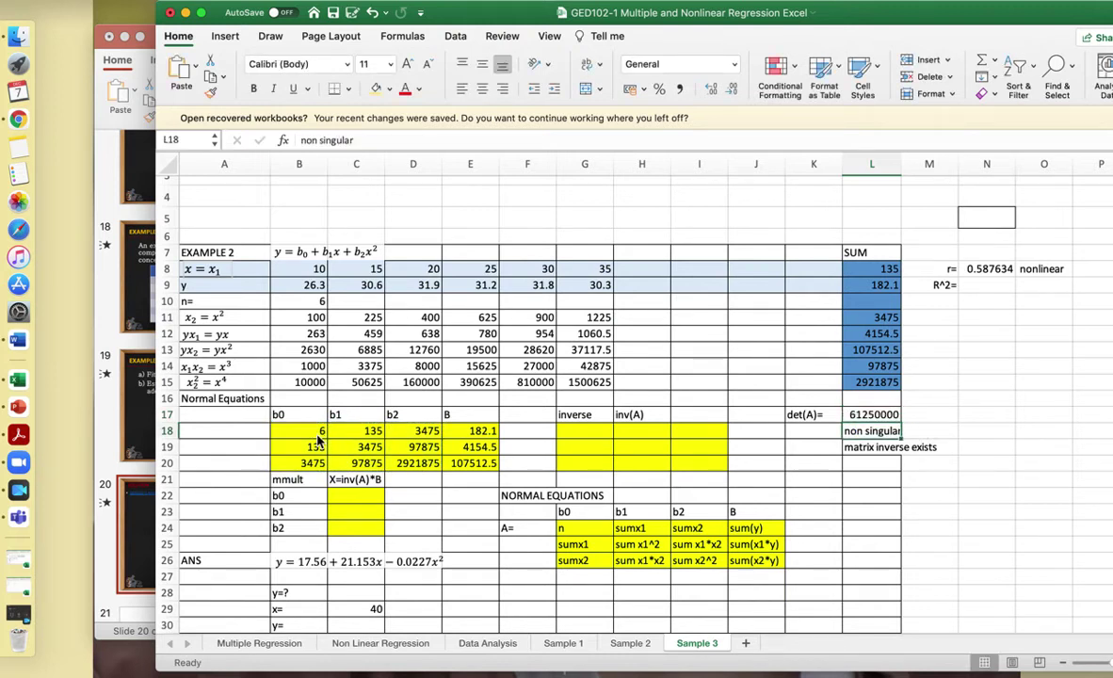
- Compute the inverse of the coefficient matrix in G18:I20 as the array formula =MINVERSE(B18:D20)
click(576, 430)
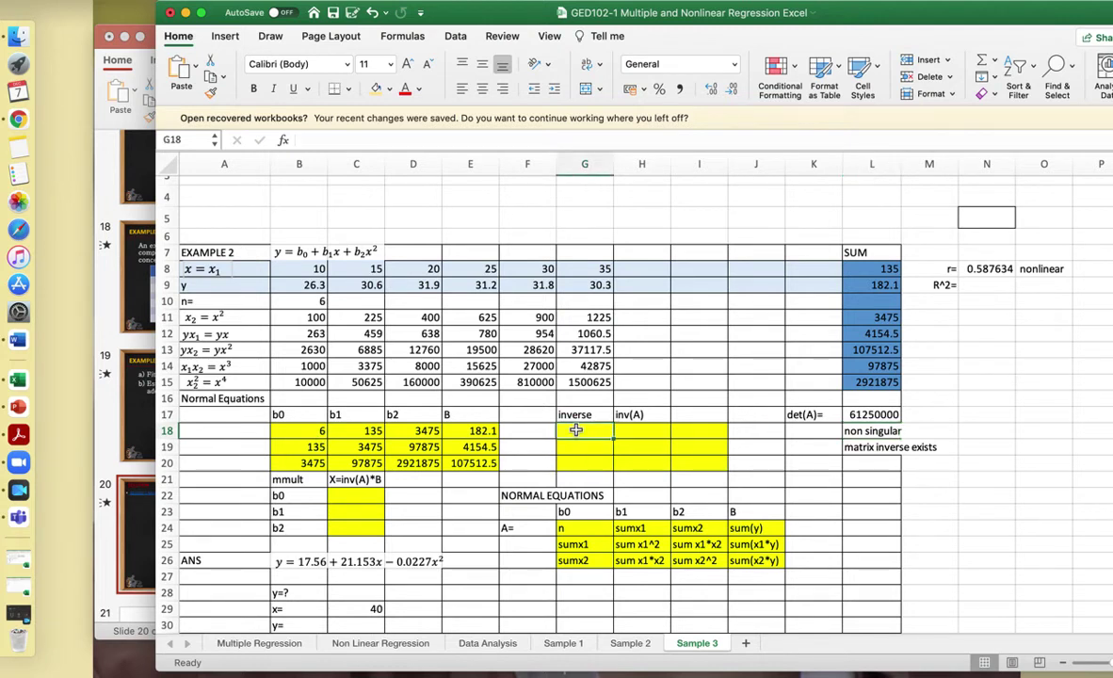
key(shift+Right)
key(shift+Right)
key(shift+Down)
key(shift+Down)
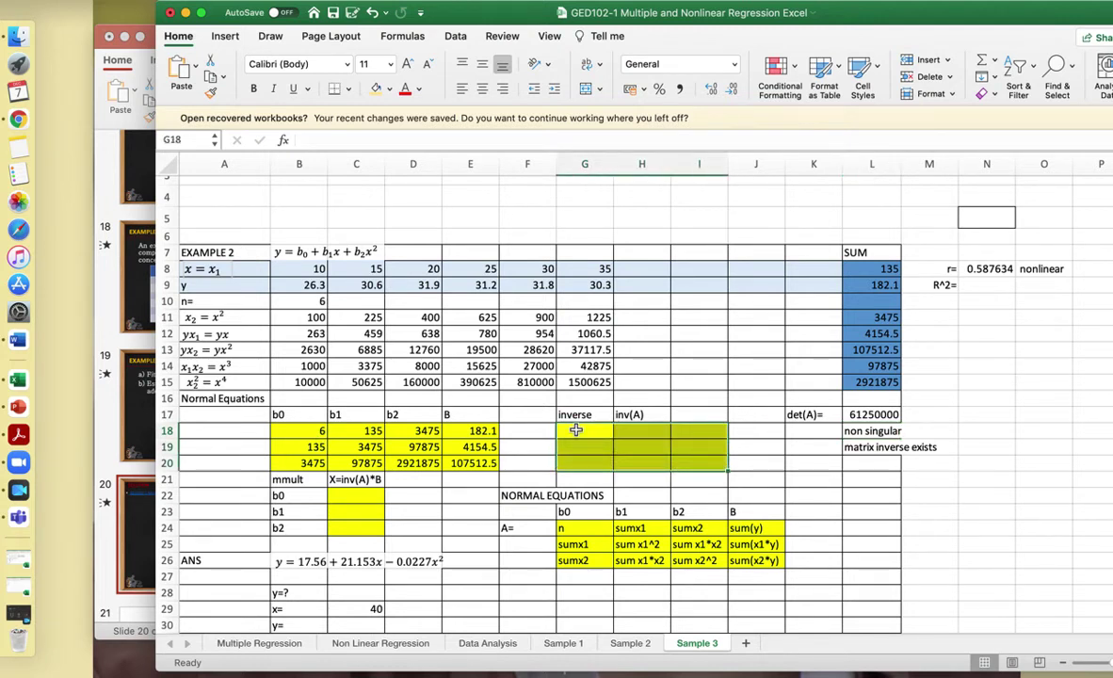
text(=)
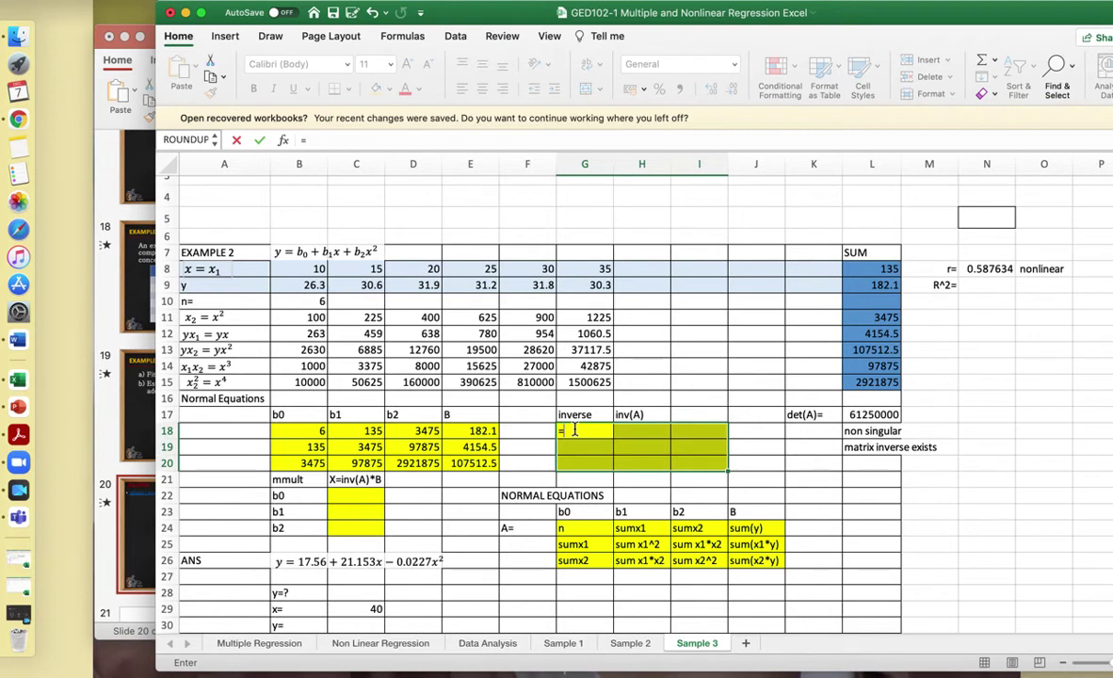
text(m)
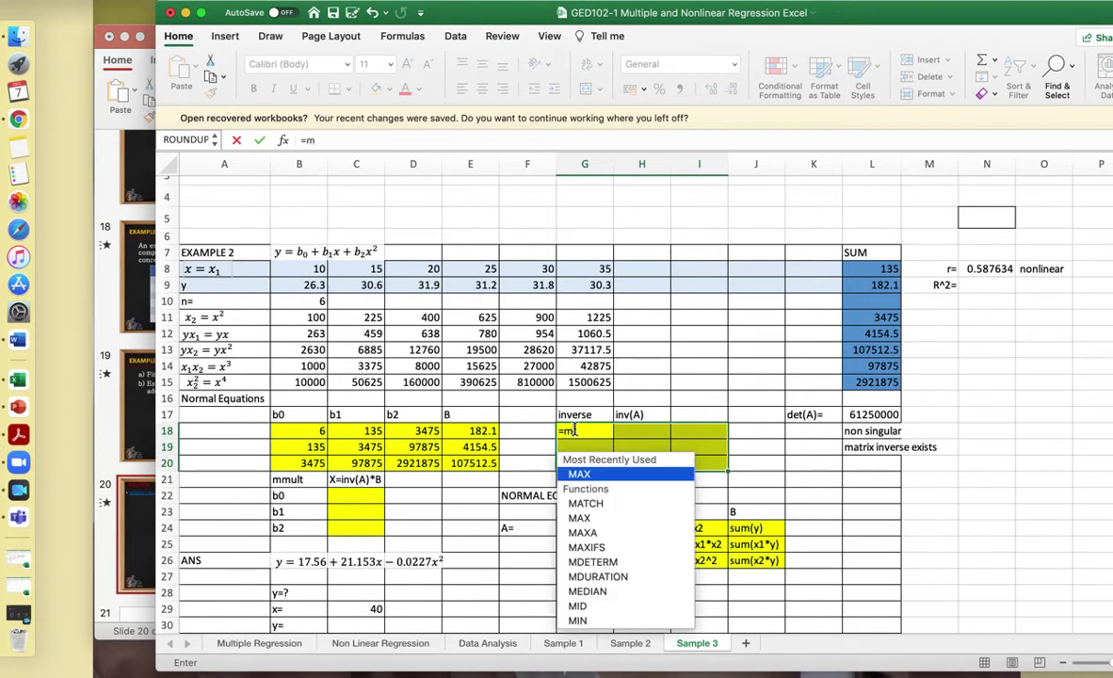
text(inverse)
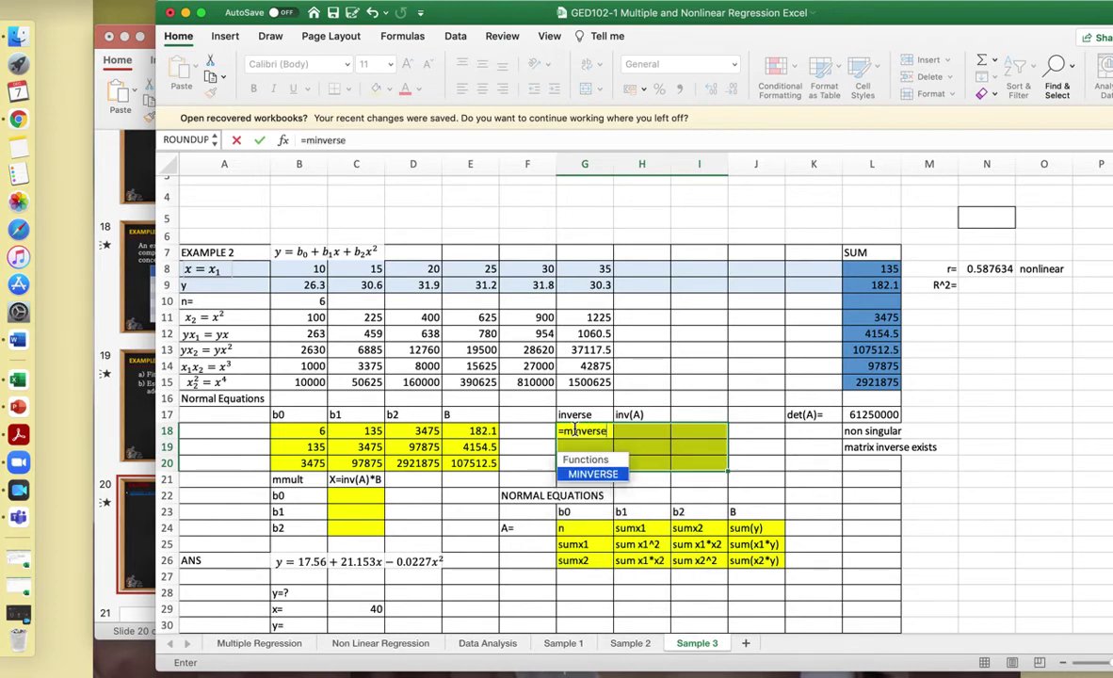
text(()
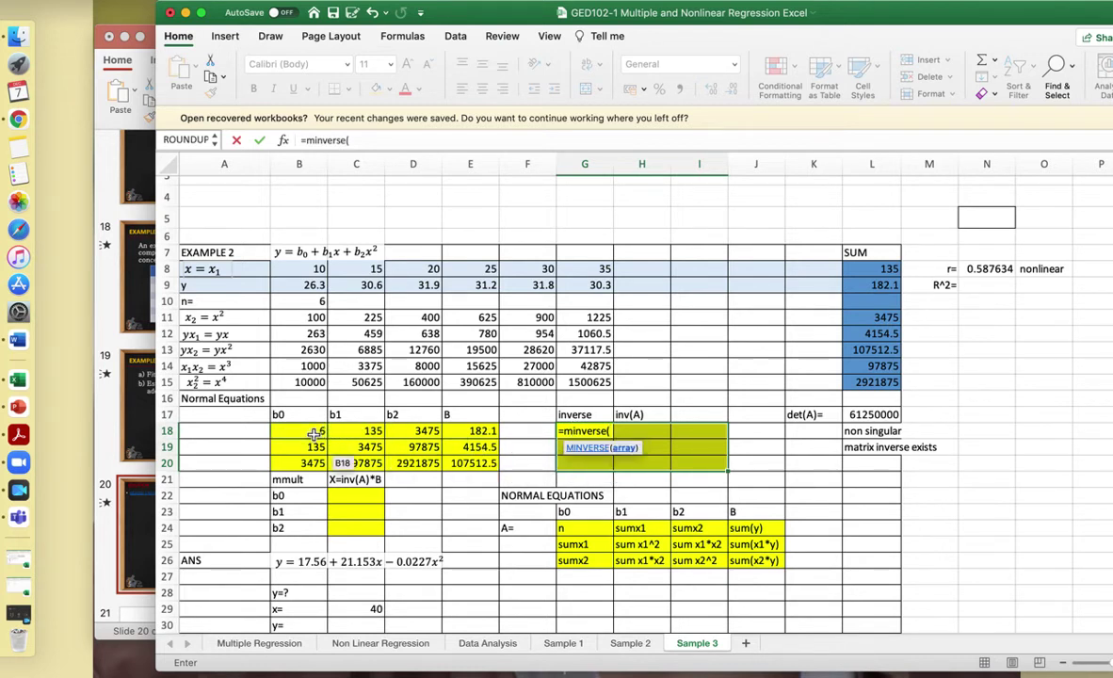
drag(313, 431, 425, 431)
key(shift+Down)
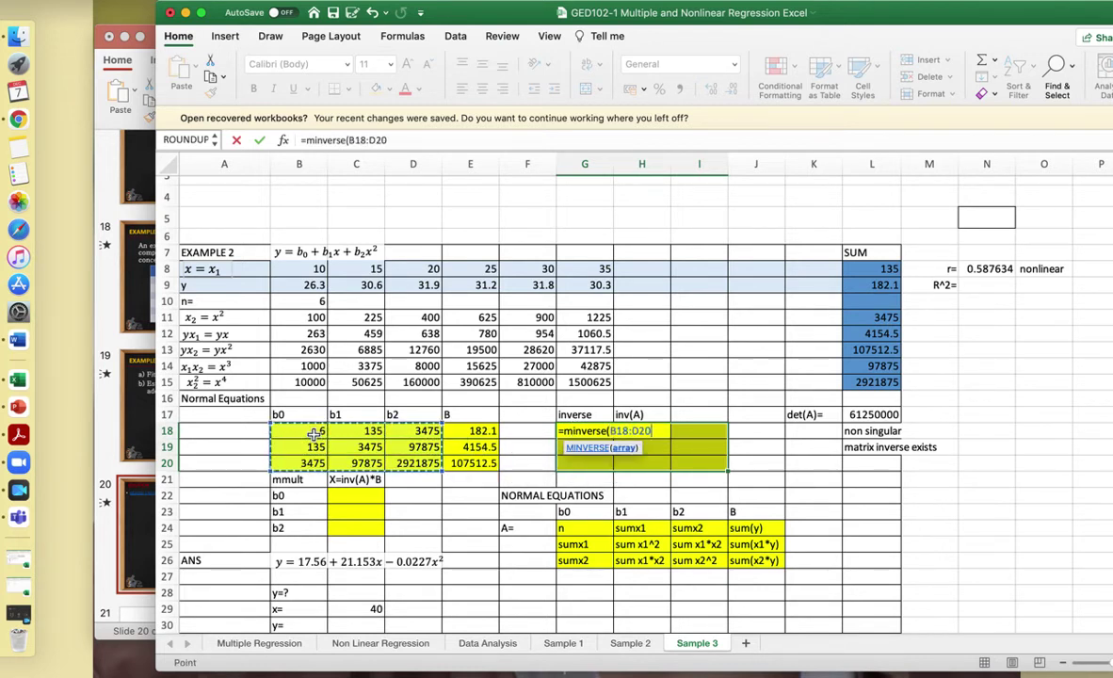
text())
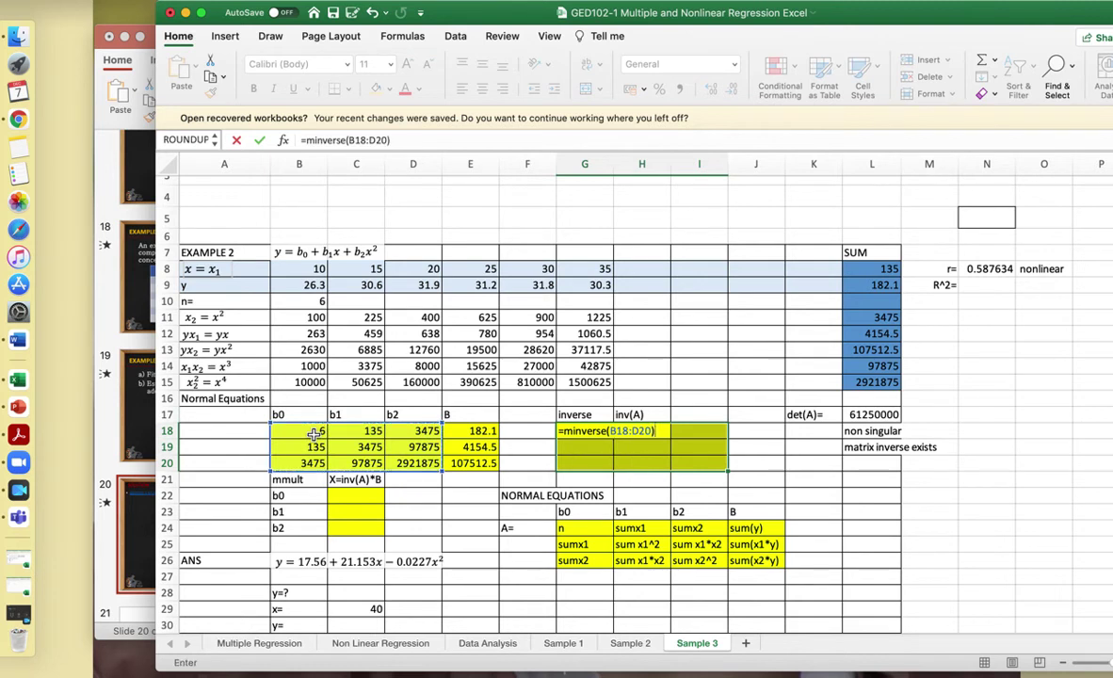
key(ctrl+shift+Return)
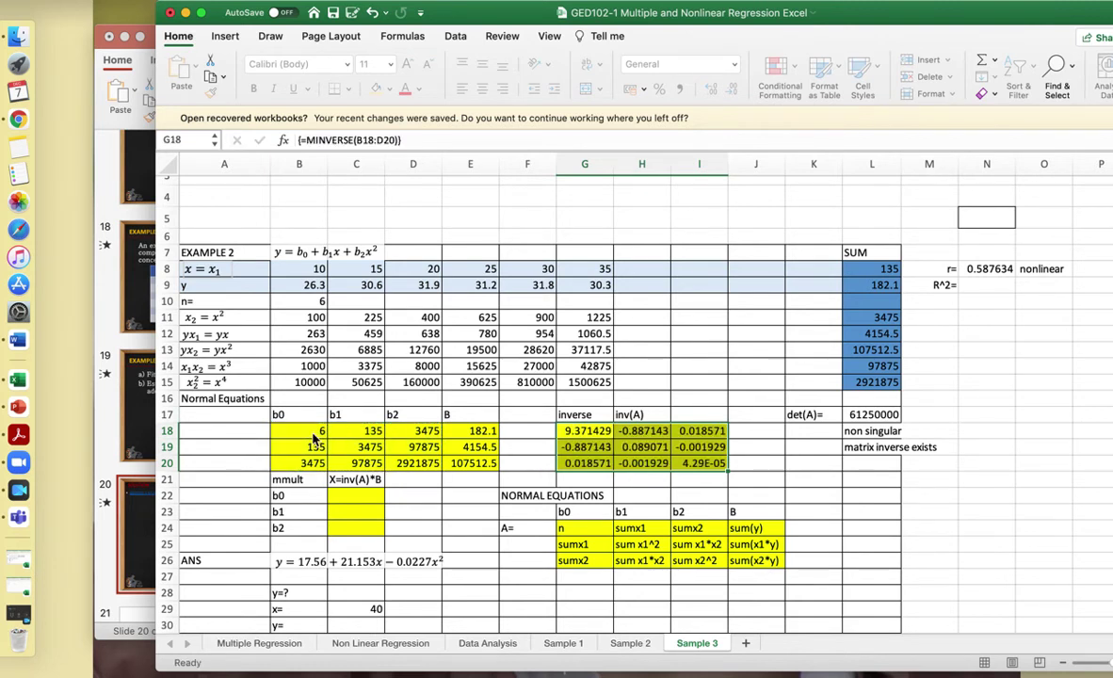
- Solve for b0, b1 and b2 in C22:C24 with the array formula =MMULT(G18:I20,E18:E20)
click(344, 495)
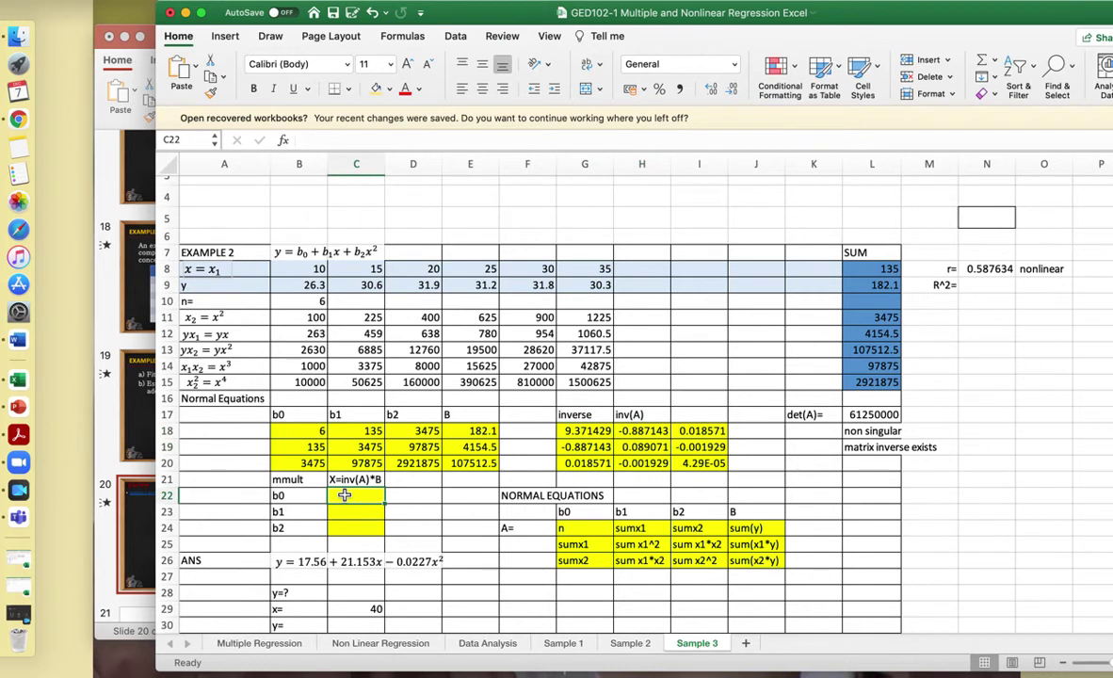
drag(345, 495, 350, 527)
text(=)
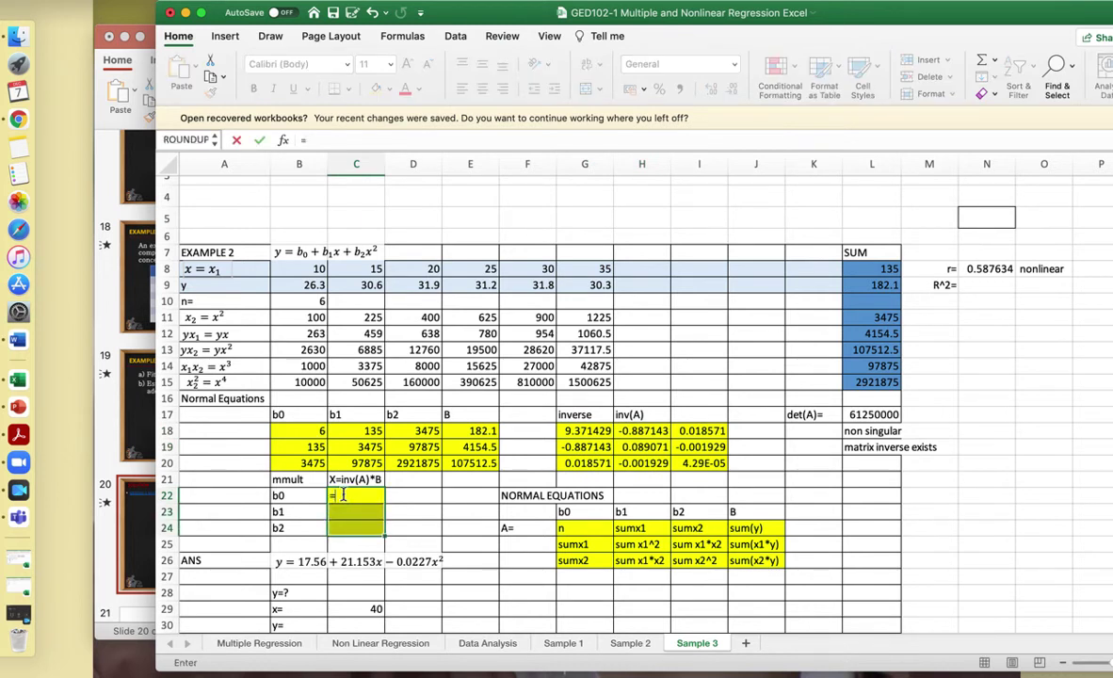
text(mmu)
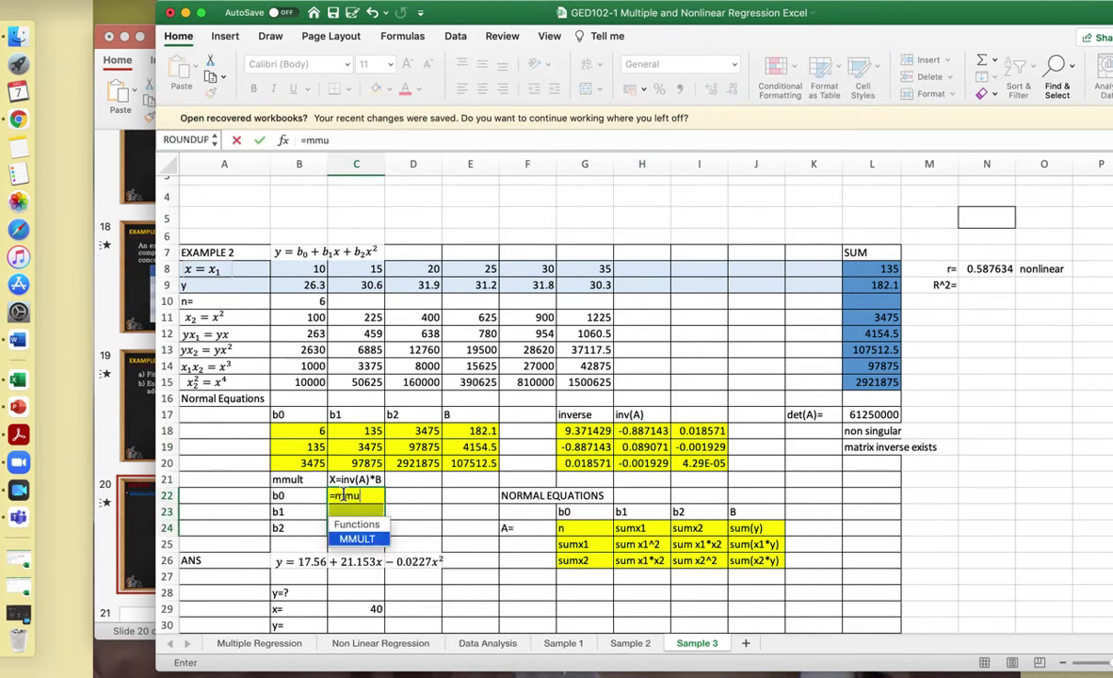
text(lt)
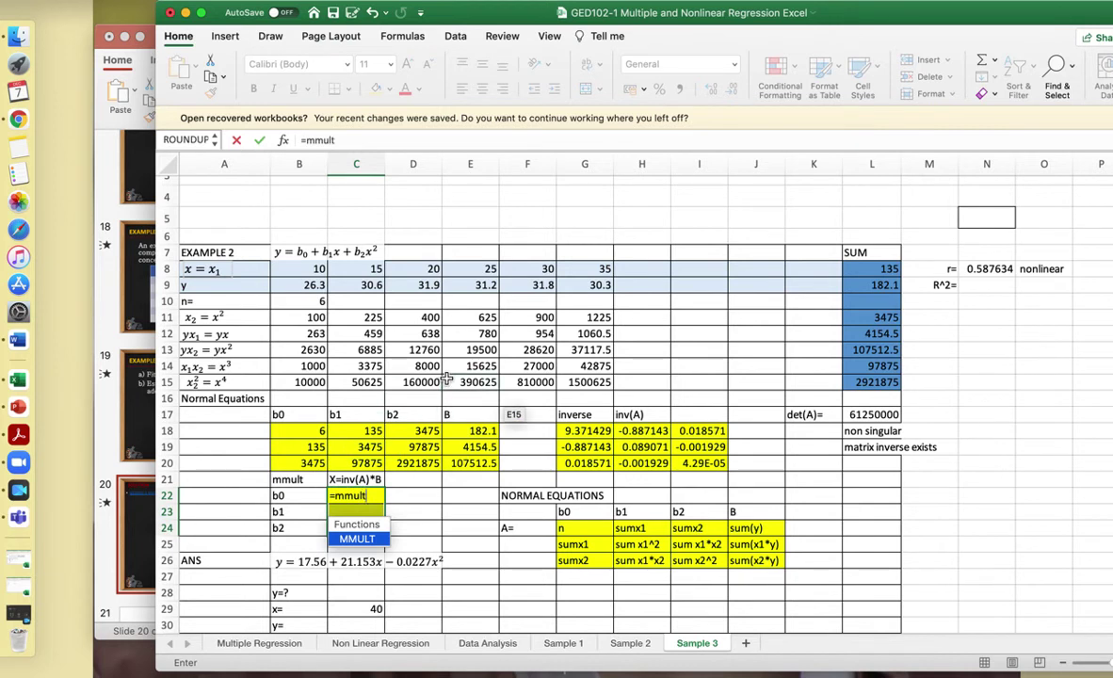
text(()
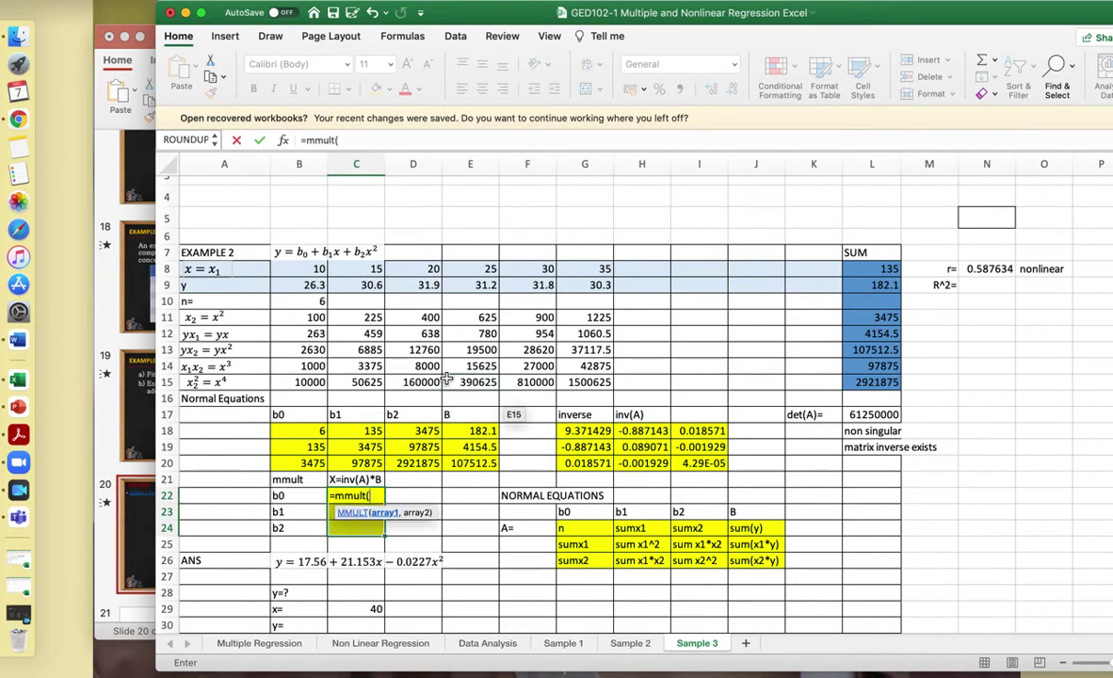
click(584, 436)
key(shift+Right)
key(shift+Right)
key(shift+Down)
key(shift+Down)
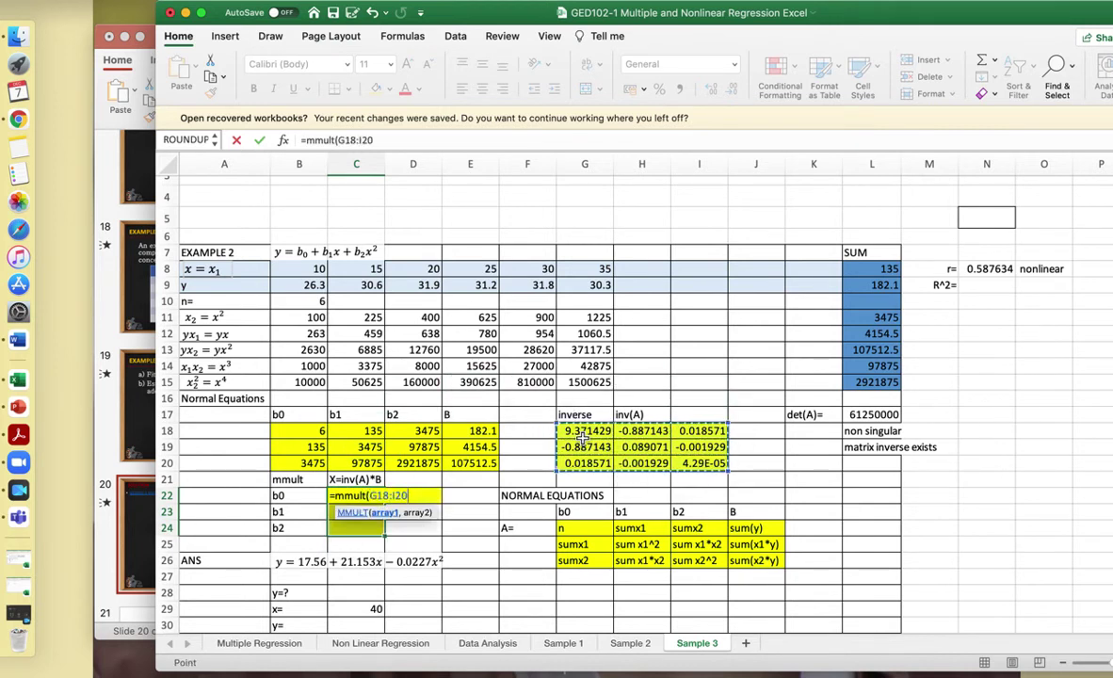
text(,)
click(483, 431)
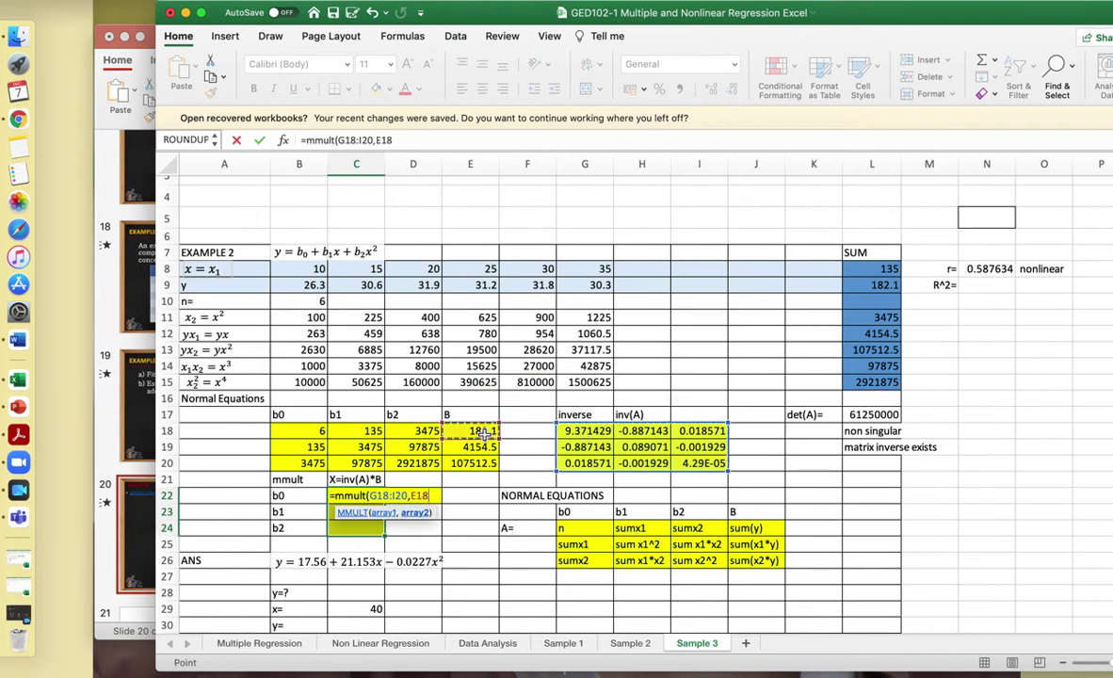
key(shift+Down)
key(shift+Down)
text())
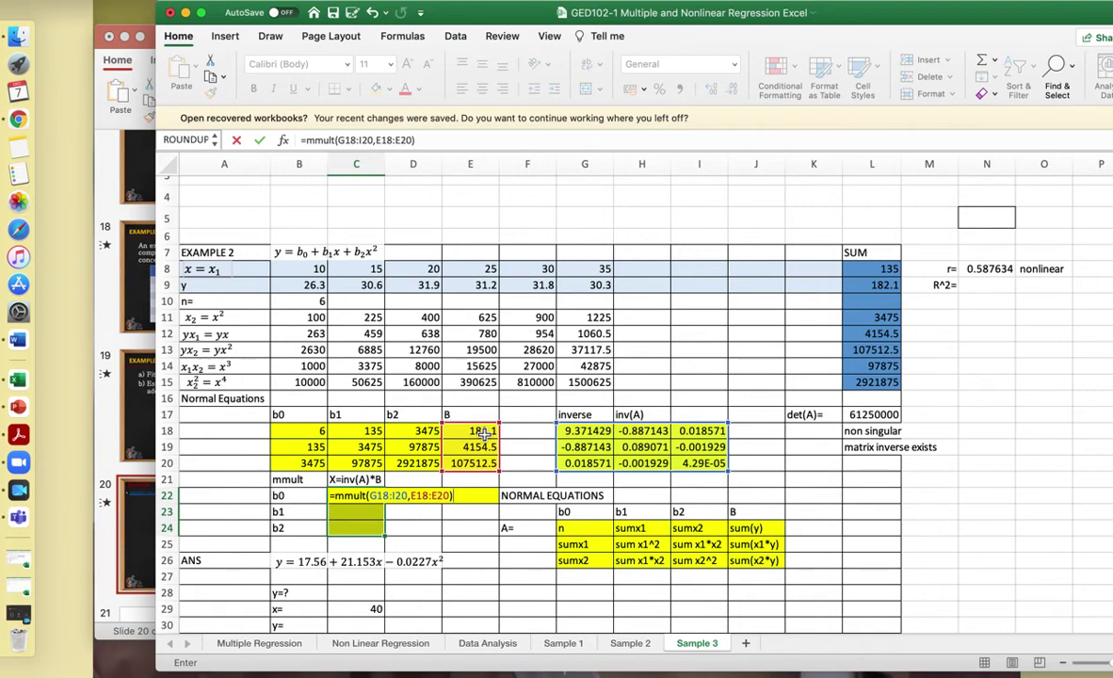
key(ctrl+shift+Return)
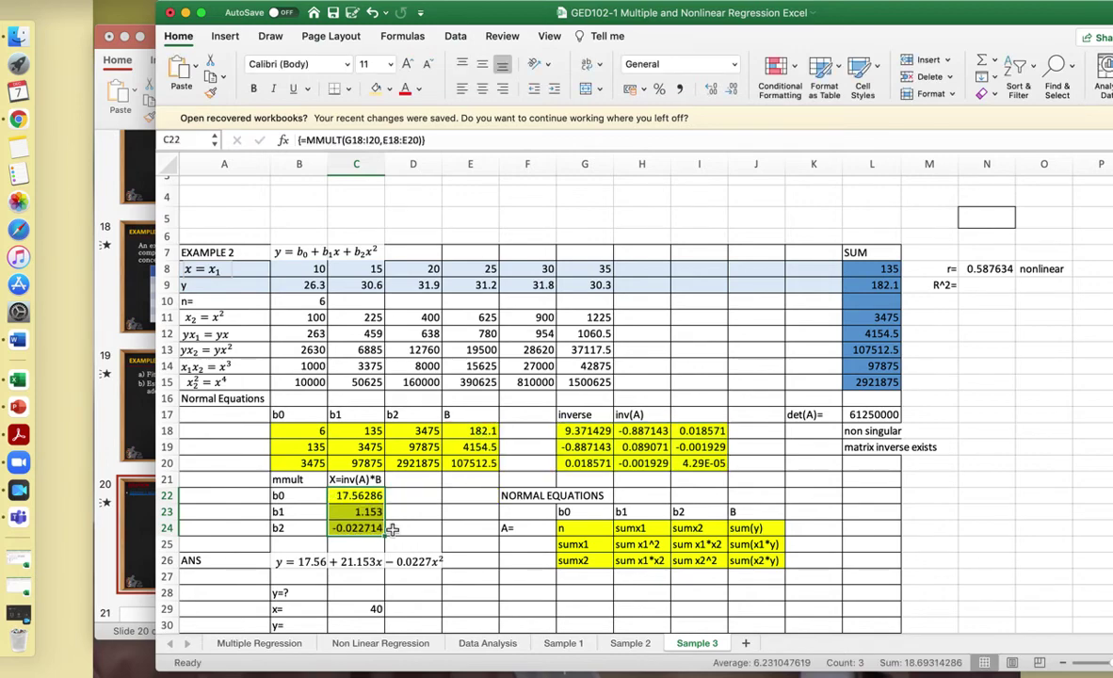
scroll(386, 542, down, 2)
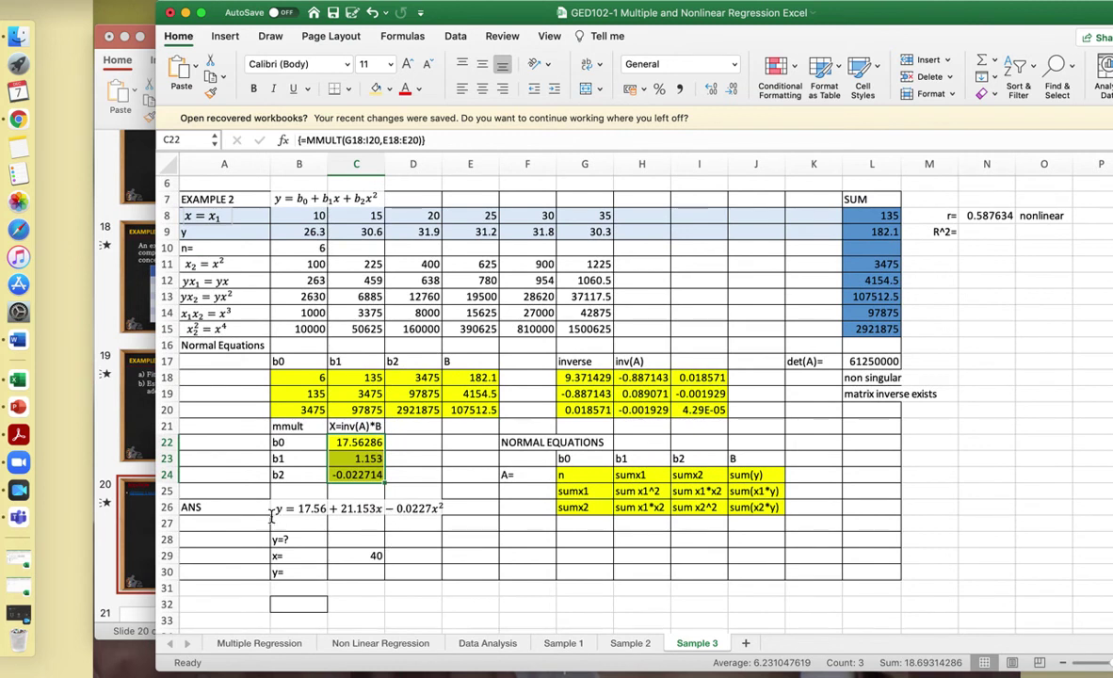
- Estimate y at x = 40 in C30 with the quadratic regression formula =C22+C23*C29+C24*C29^2
click(286, 511)
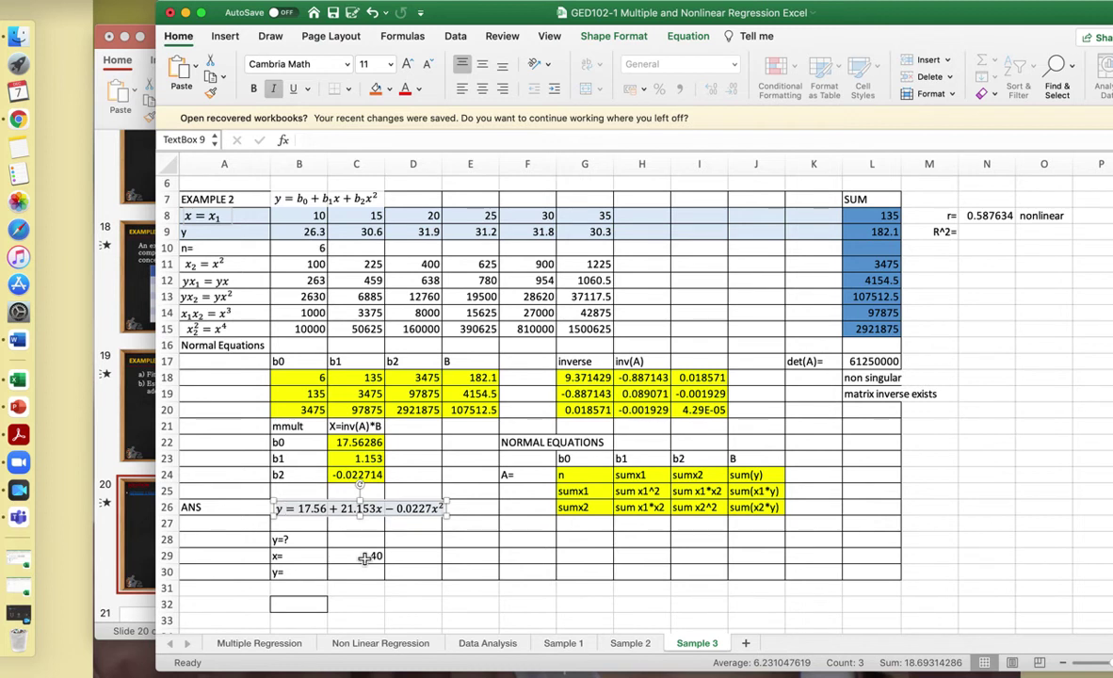
click(365, 574)
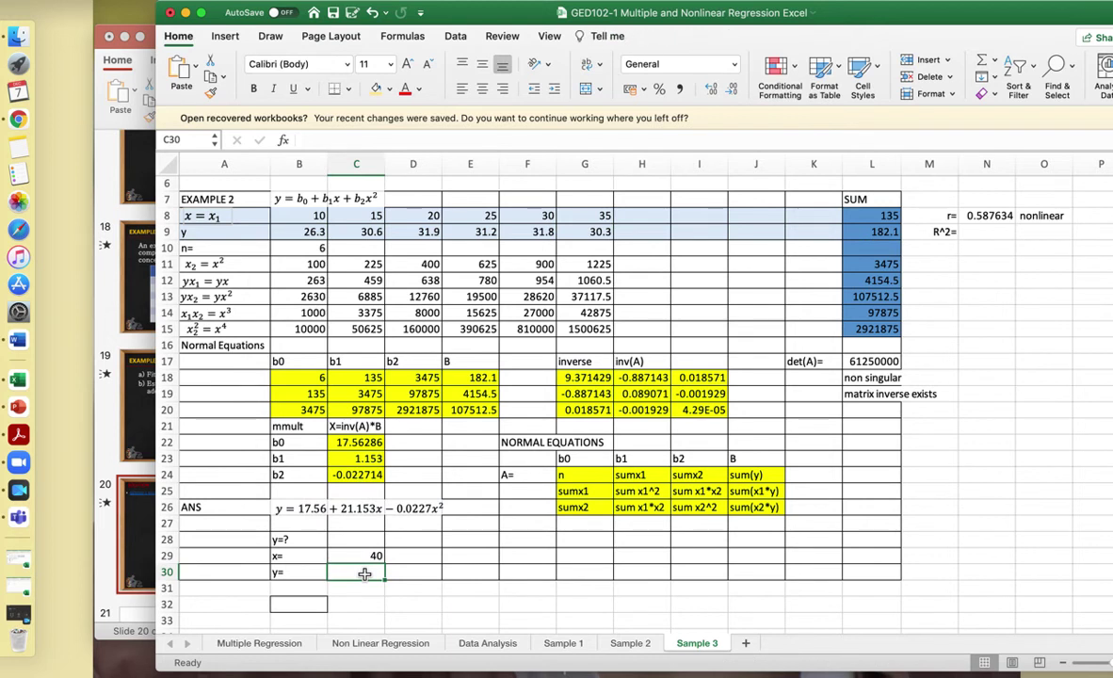
text(=)
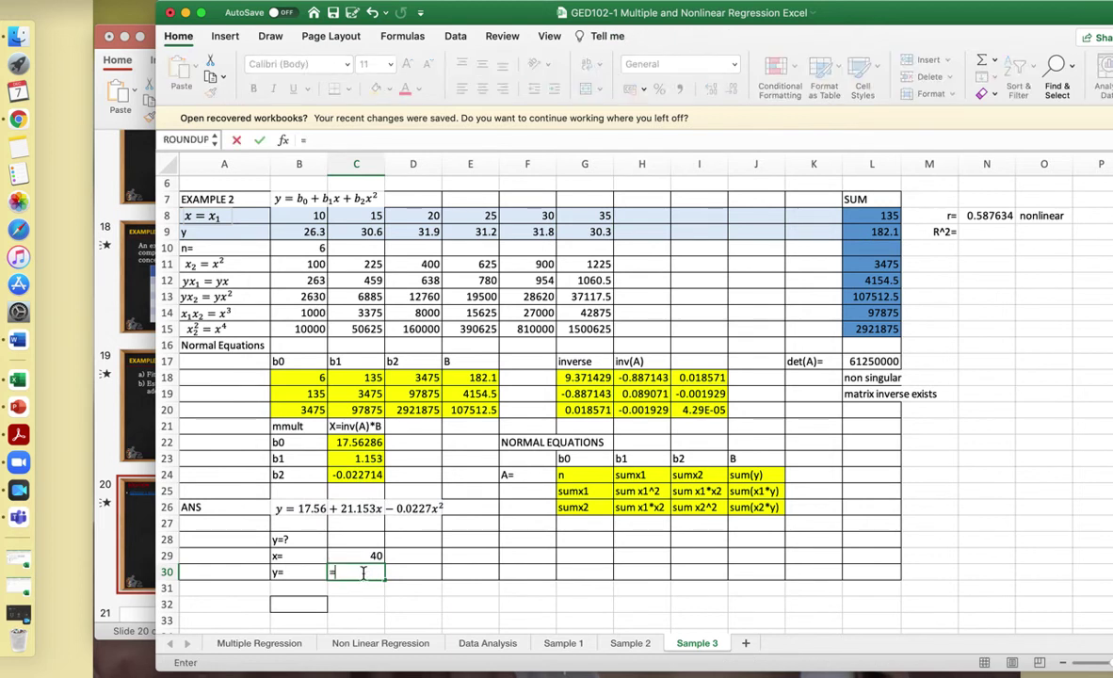
click(375, 446)
text(+)
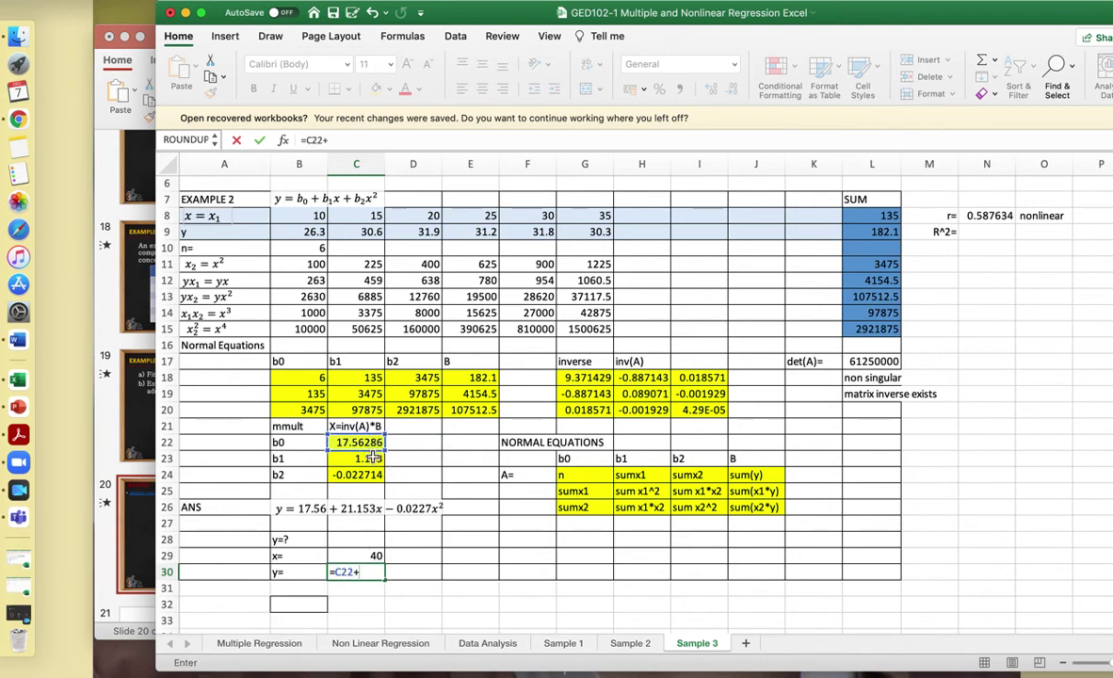
click(373, 458)
text(*)
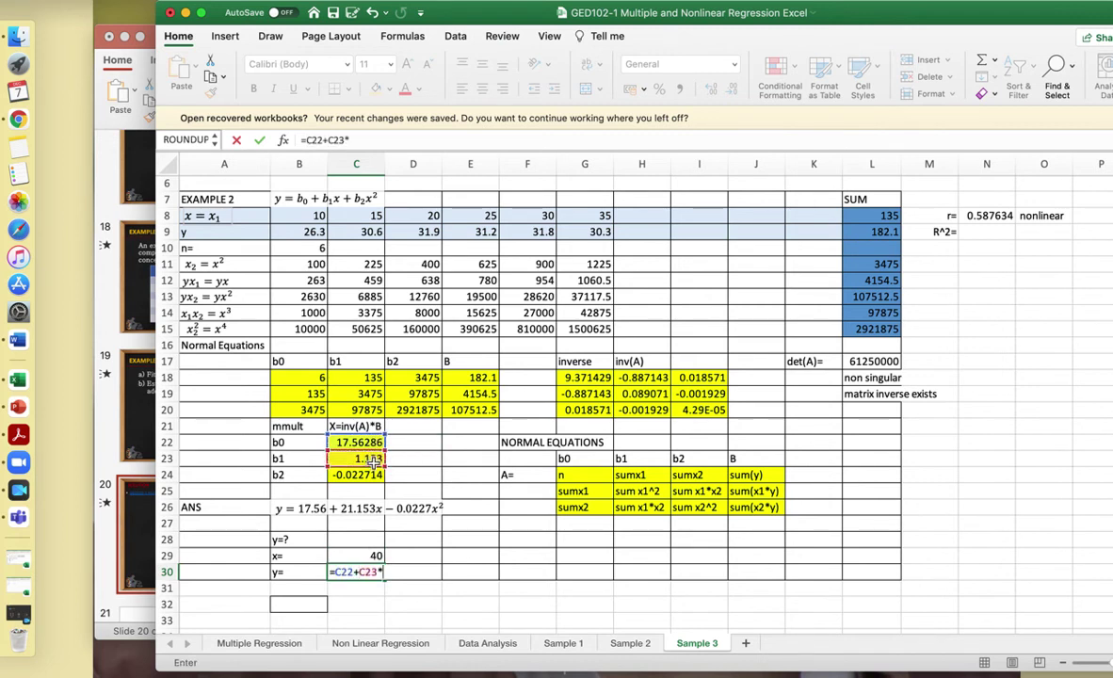
click(377, 557)
text(+)
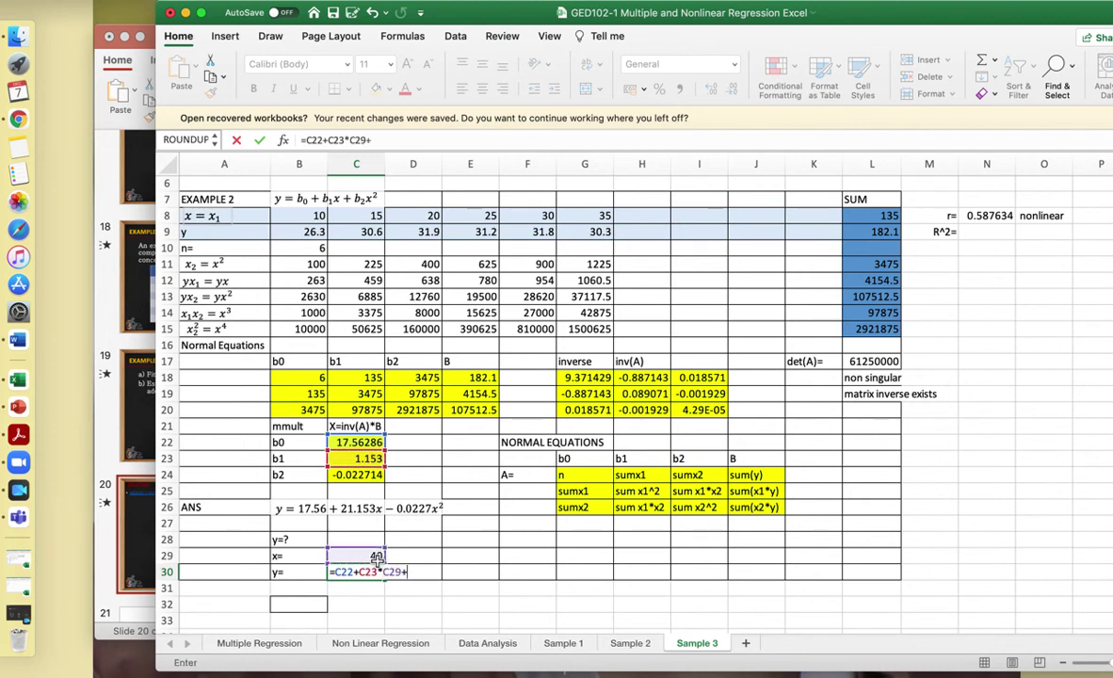
click(363, 476)
text(*)
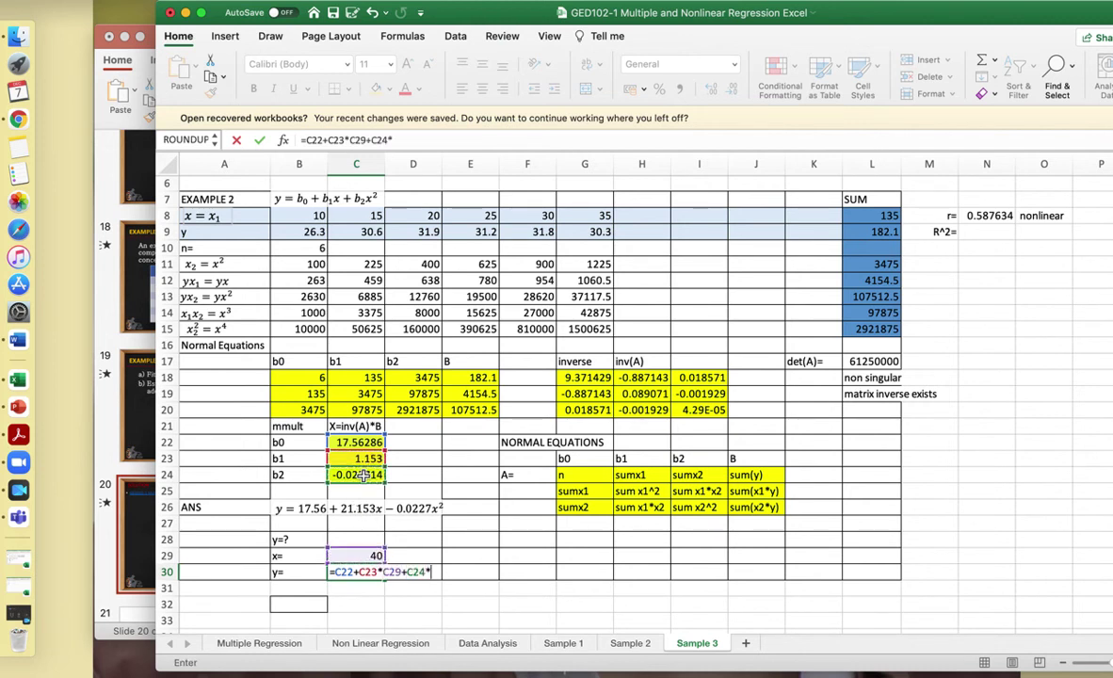
click(374, 557)
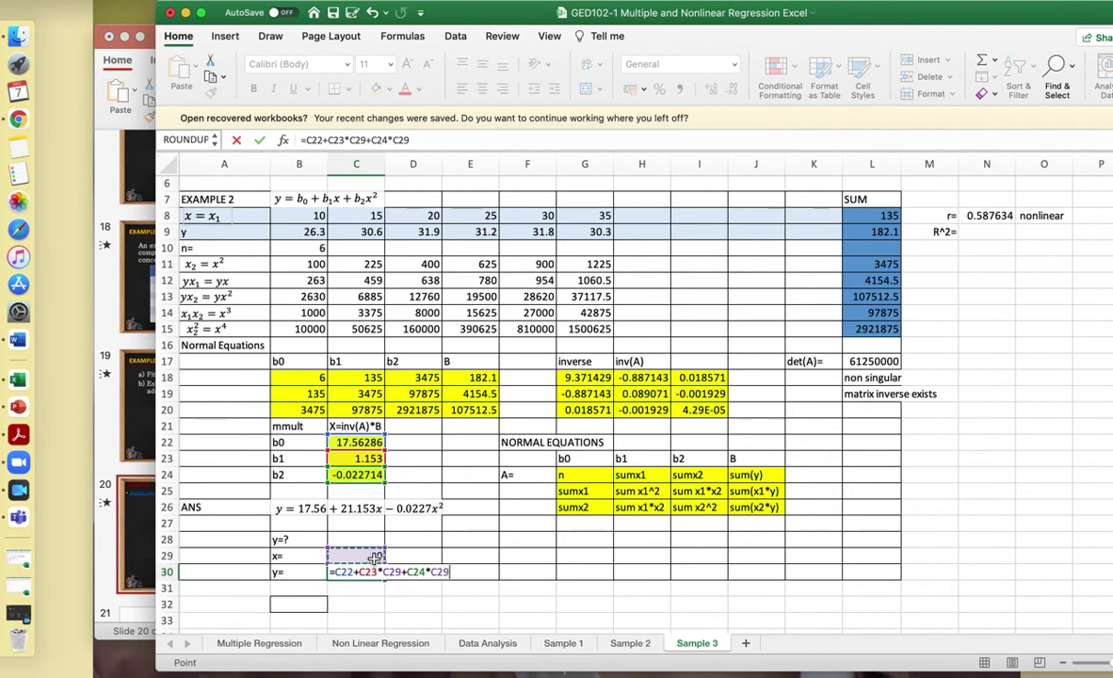
text(^2)
key(Return)
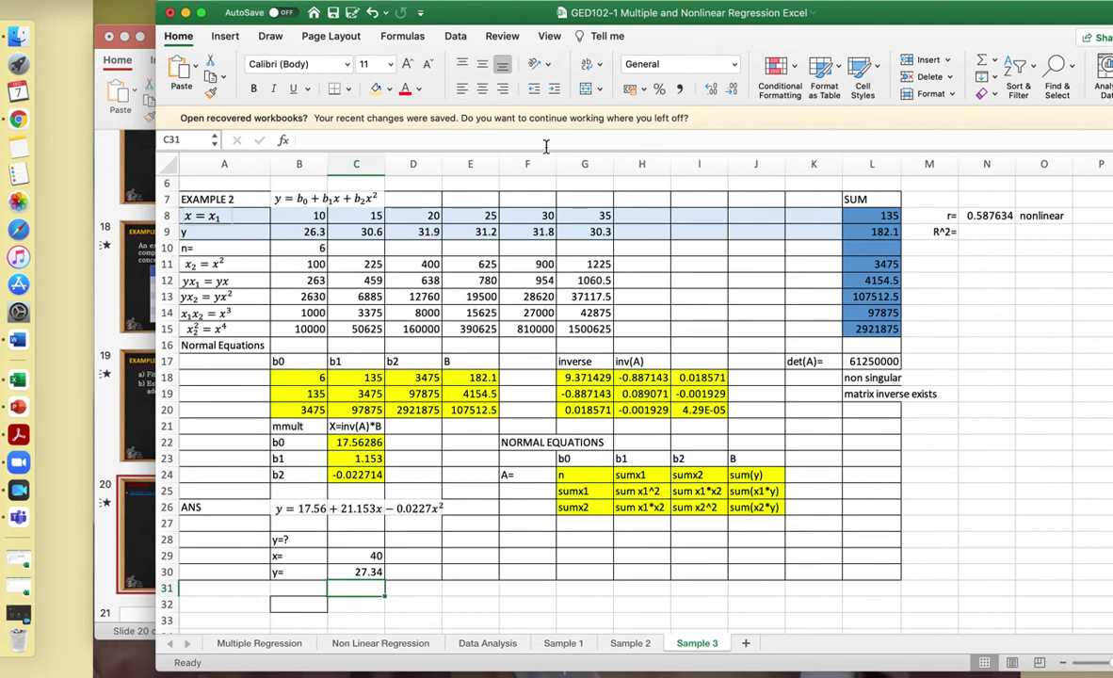
- Switch to the Mathematical Statistics Lesson 2 presentation in PowerPoint
click(134, 583)
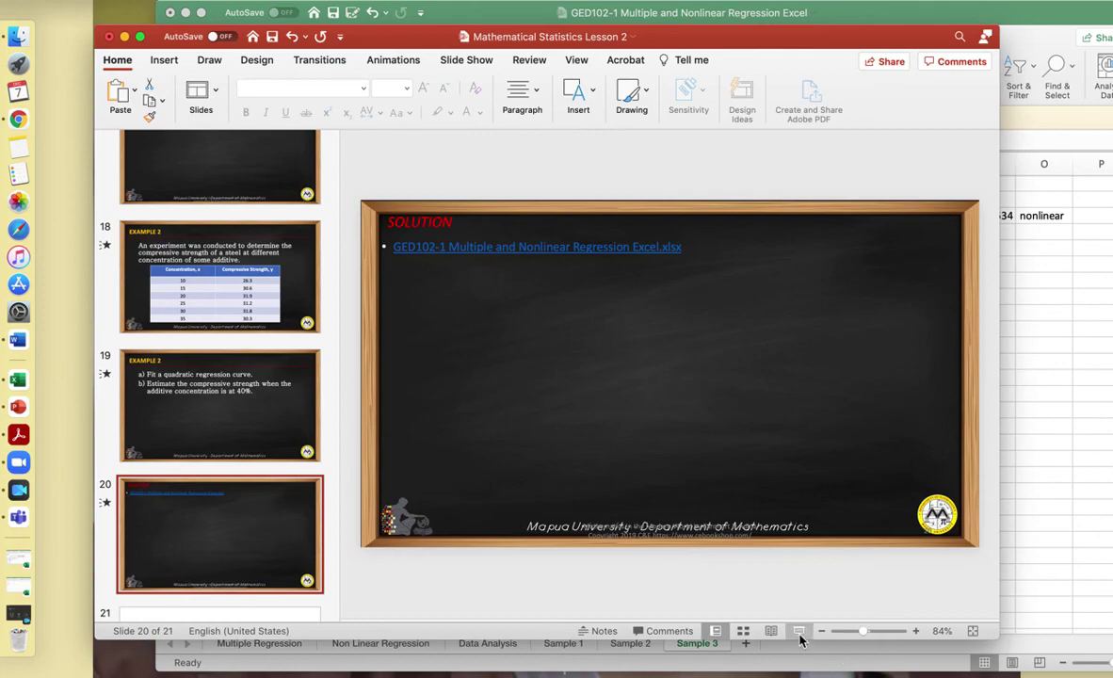